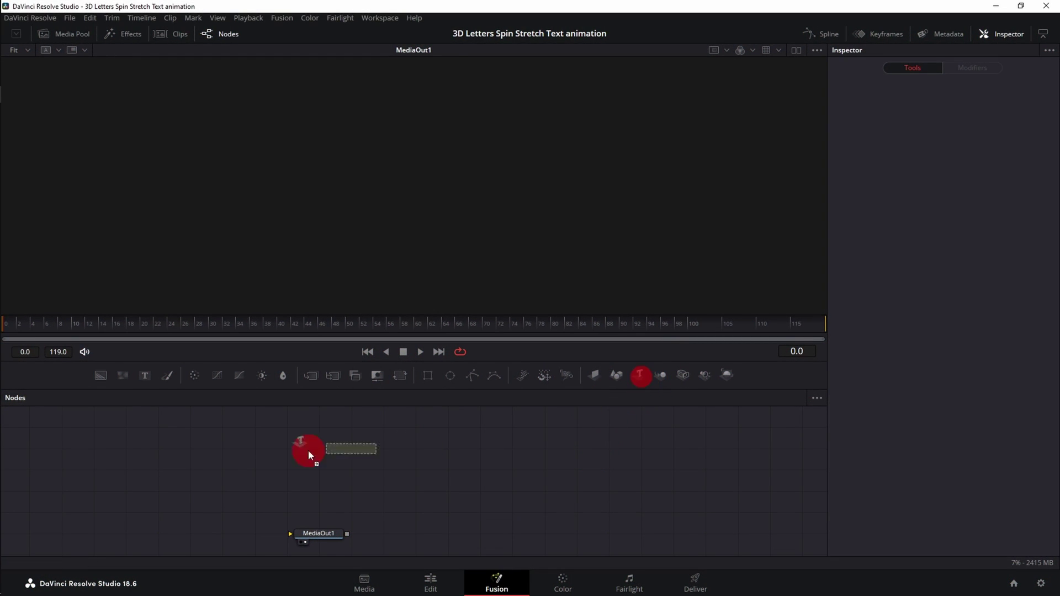
Add Text 3D, Merge 3D, Renderer 3D, Merge and Transform nodes from the toolbar
{"action": "left_click_drag", "start_coordinate": [641, 376], "coordinate": [190, 448]}
{"action": "left_click_drag", "start_coordinate": [660, 376], "coordinate": [255, 448]}
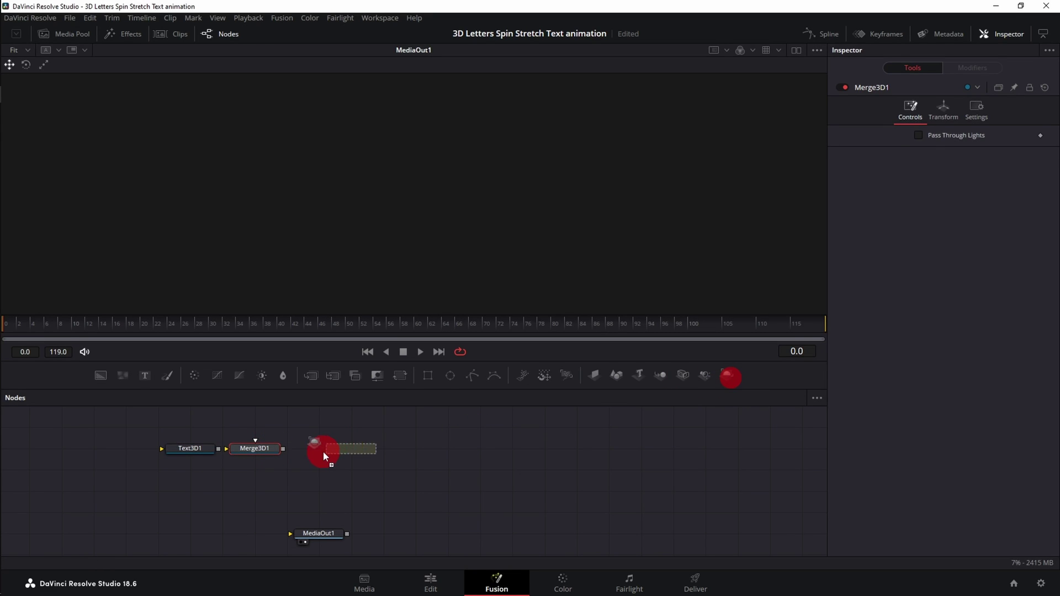
{"action": "left_click_drag", "start_coordinate": [323, 451], "coordinate": [323, 451]}
{"action": "left_click_drag", "start_coordinate": [311, 375], "coordinate": [351, 469]}
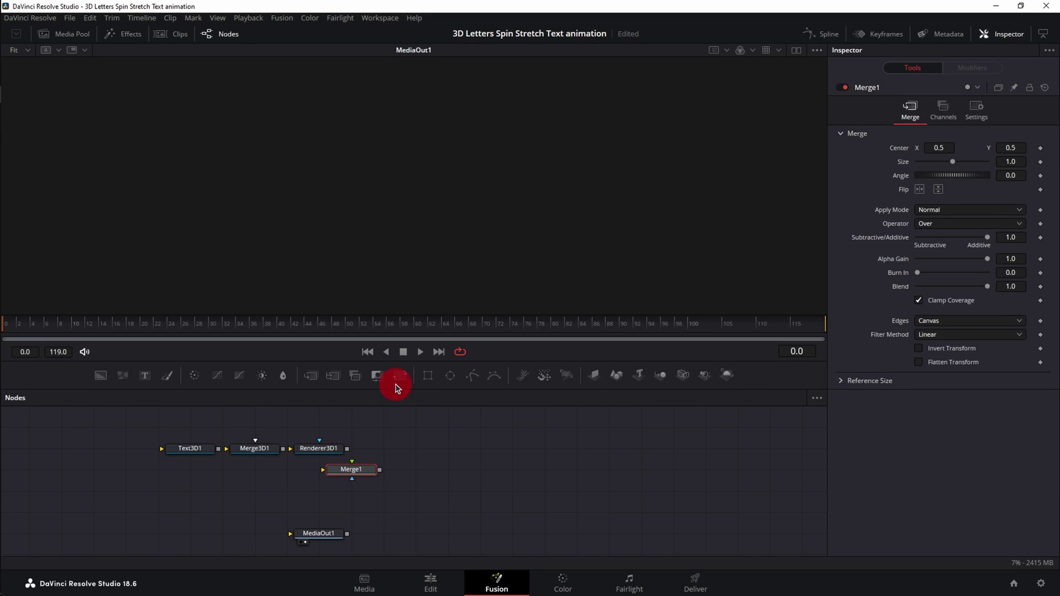
{"action": "left_click_drag", "start_coordinate": [400, 375], "coordinate": [417, 470]}
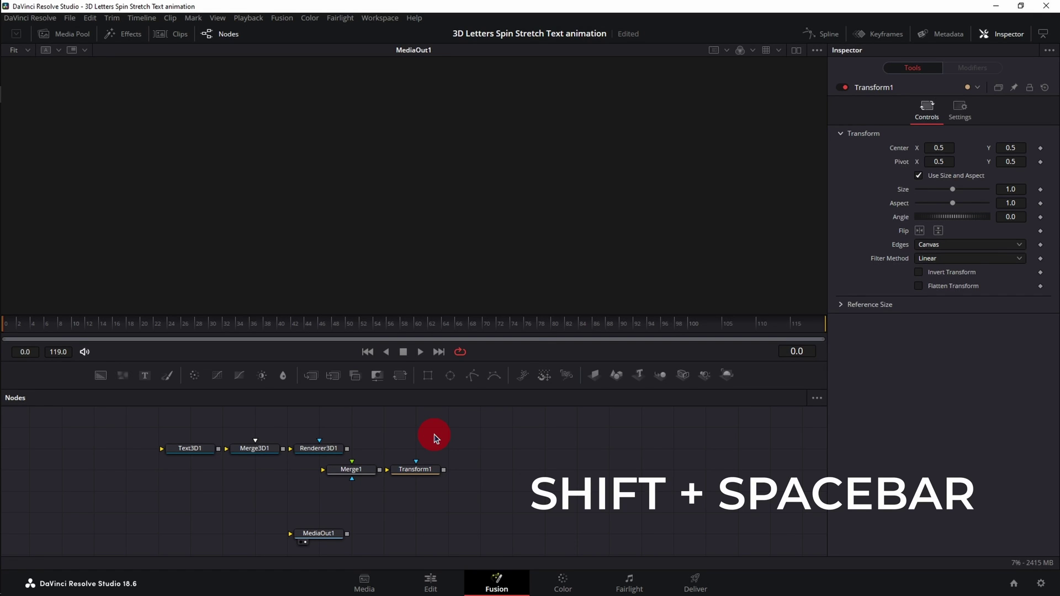
Add a Directional Light node through the tool search
{"action": "key", "text": "shift+space"}
{"action": "type", "text": "dire"}
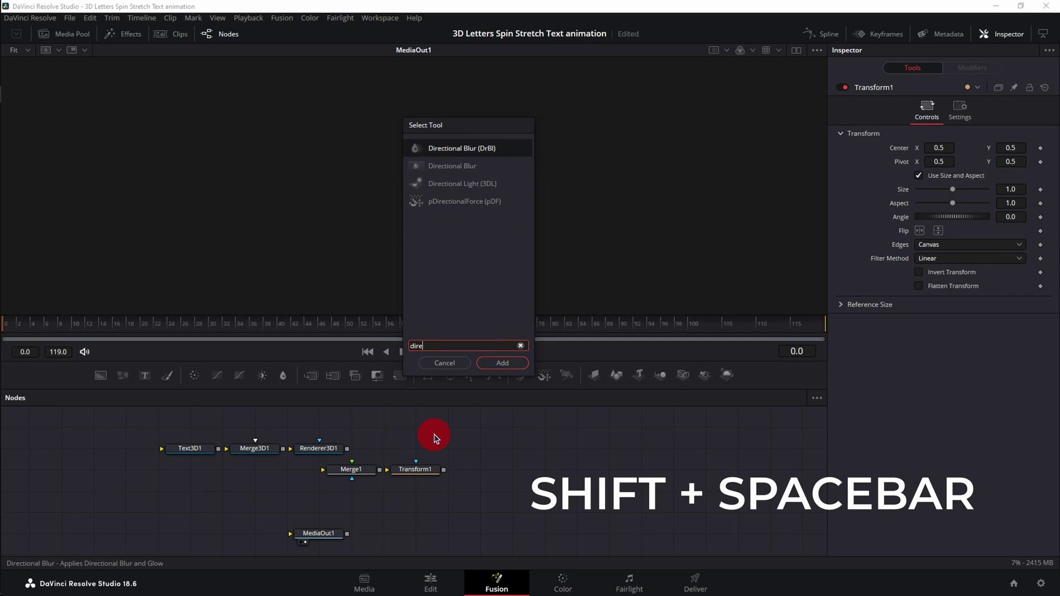
{"action": "key", "text": "Down"}
{"action": "key", "text": "Down"}
{"action": "key", "text": "Return"}
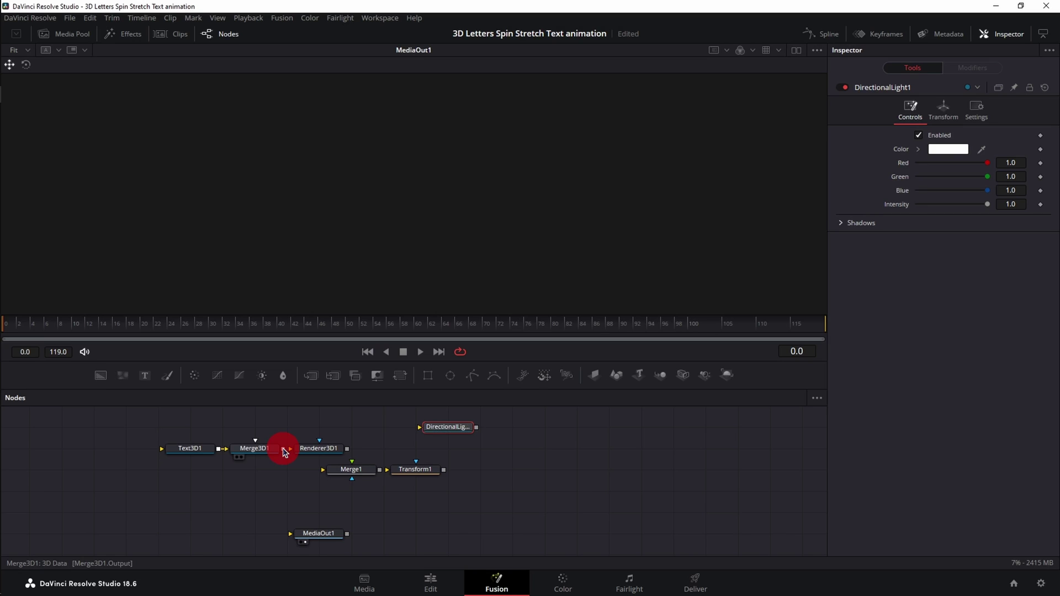
Wire Renderer3D→Transform, Light→Merge3D, Transform→Merge and Merge→MediaOut1, then arrange the nodes
{"action": "left_click", "coordinate": [254, 447]}
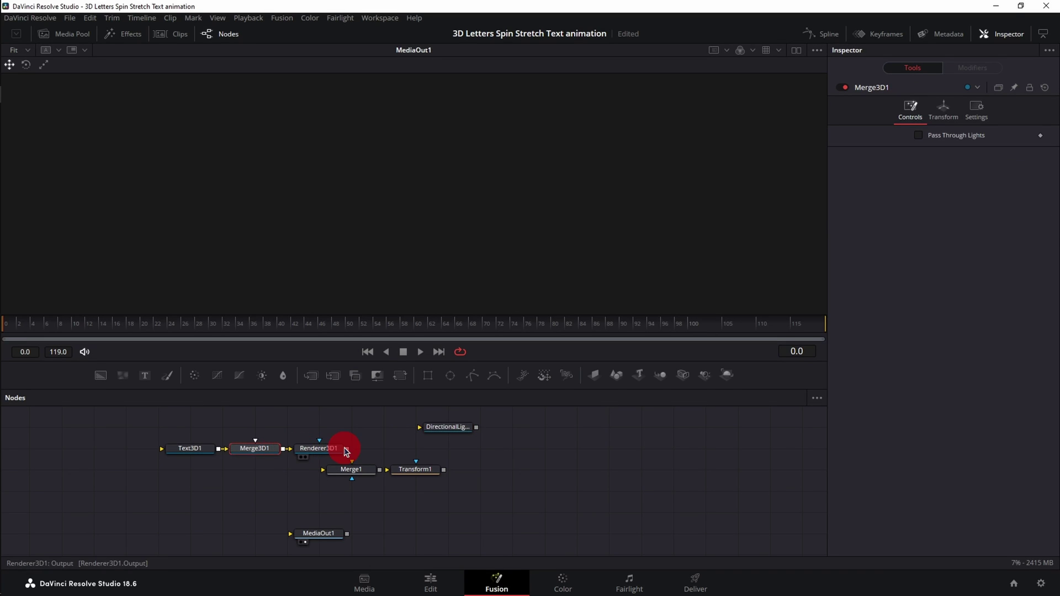
{"action": "left_click_drag", "start_coordinate": [347, 448], "coordinate": [387, 470]}
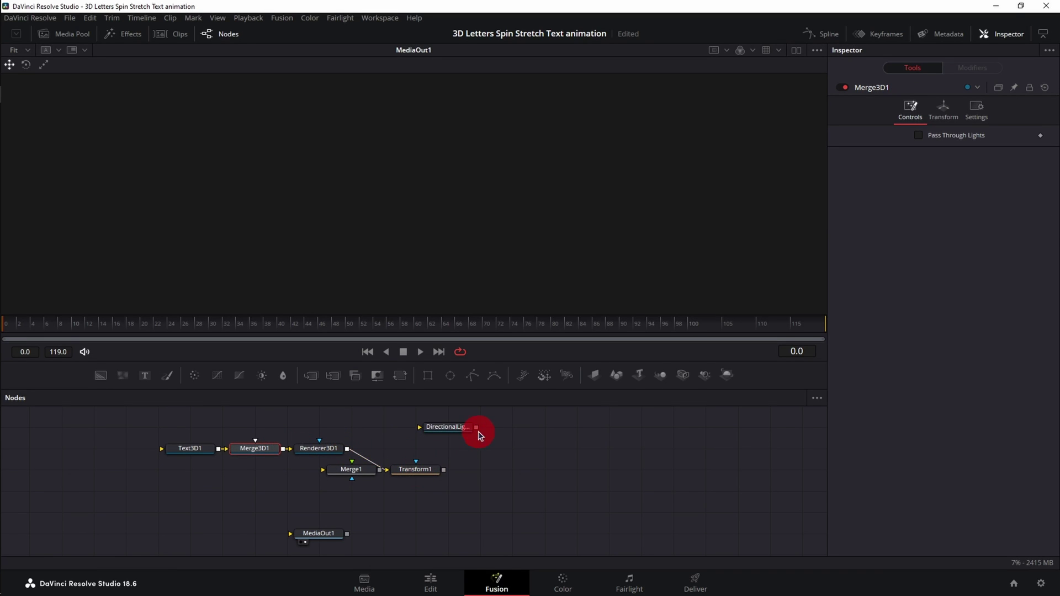
{"action": "left_click_drag", "start_coordinate": [477, 427], "coordinate": [255, 440]}
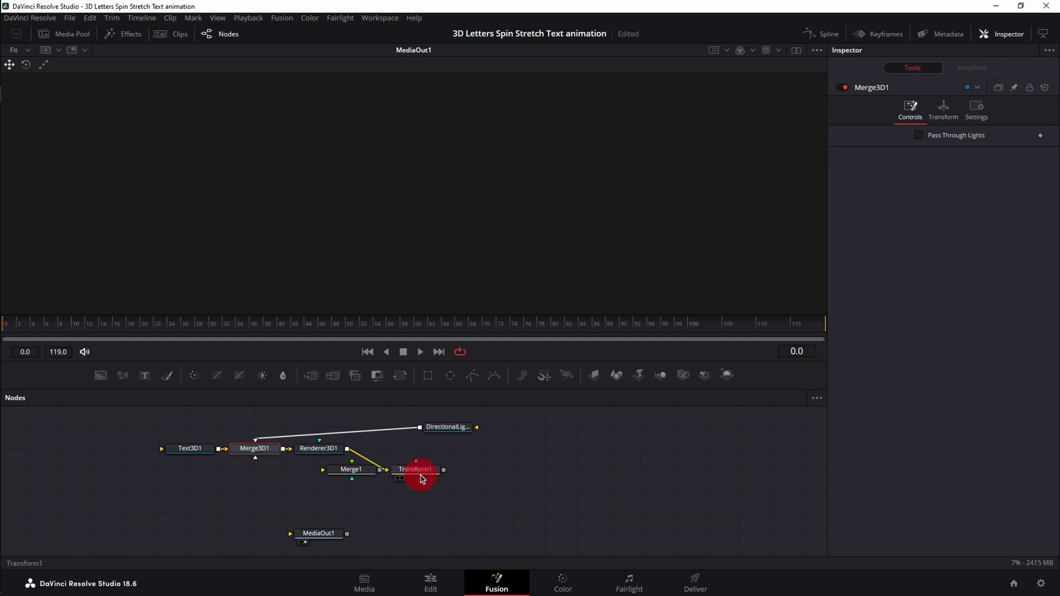
{"action": "left_click_drag", "start_coordinate": [444, 470], "coordinate": [352, 470]}
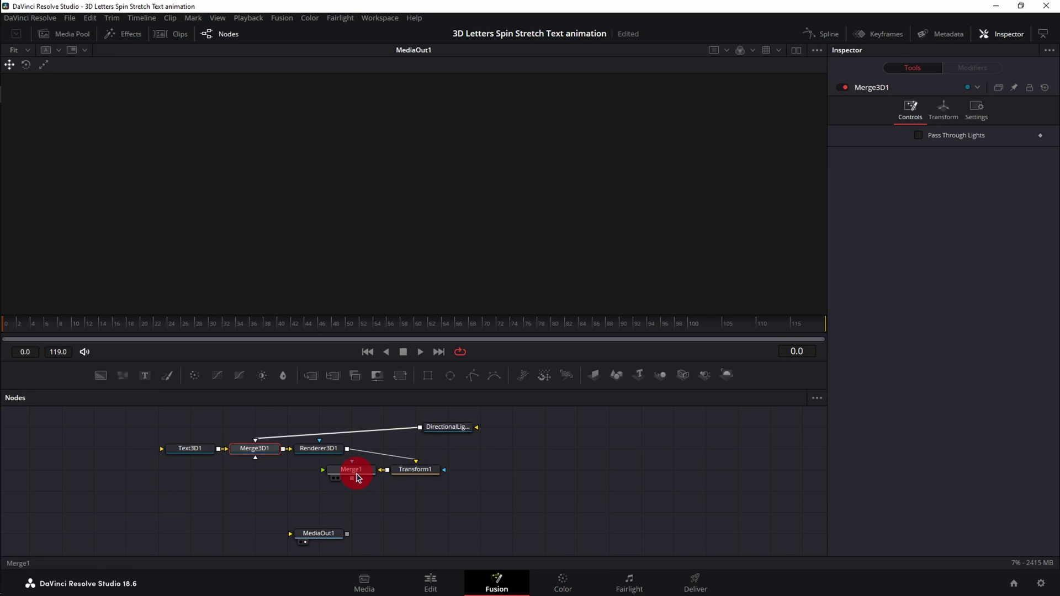
{"action": "left_click_drag", "start_coordinate": [353, 480], "coordinate": [330, 537]}
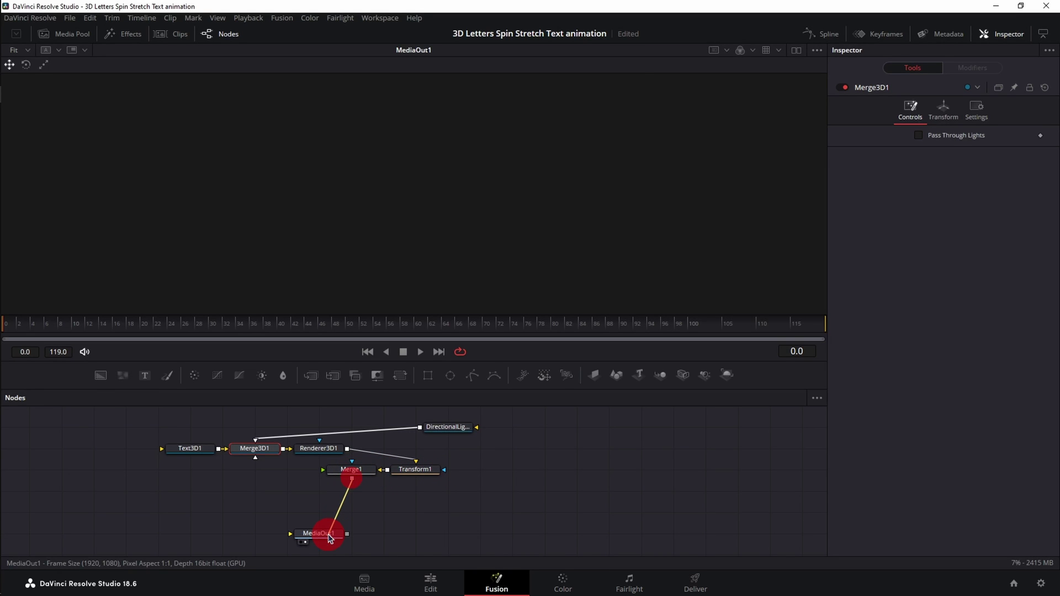
{"action": "key", "text": "shift+space"}
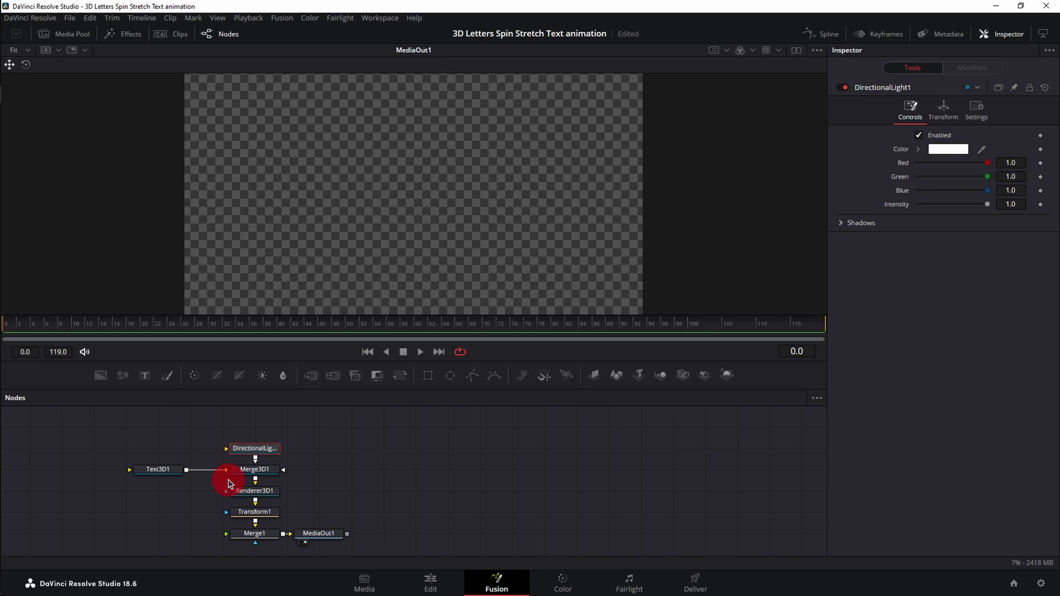
Make Text3D1 read 'SPIN' in the Anton font at size 0.5
{"action": "left_click", "coordinate": [156, 474]}
{"action": "left_click", "coordinate": [880, 160]}
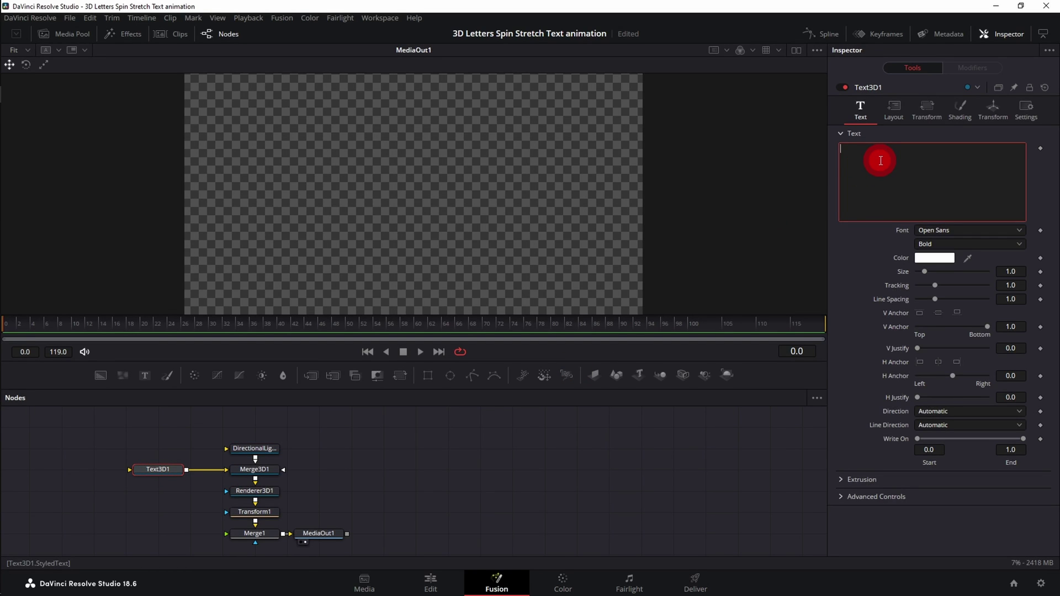
{"action": "type", "text": "P"}
{"action": "key", "text": "BackSpace"}
{"action": "type", "text": "SPI"}
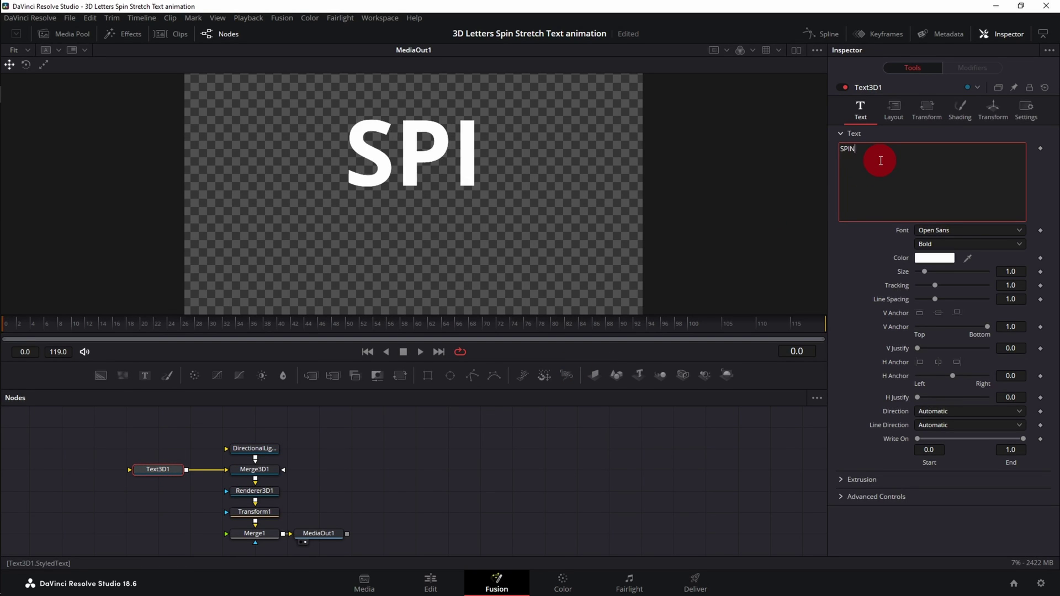
{"action": "type", "text": "N"}
{"action": "left_click", "coordinate": [962, 231]}
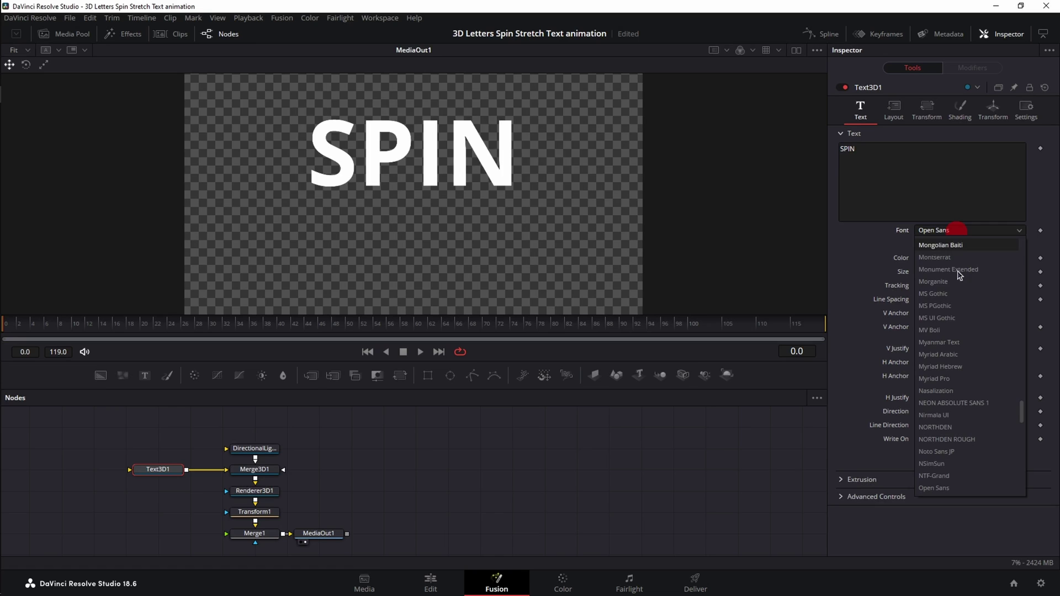
{"action": "scroll", "coordinate": [963, 306], "scroll_direction": "down", "scroll_amount": 5}
{"action": "scroll", "coordinate": [963, 306], "scroll_direction": "up", "scroll_amount": 5}
{"action": "left_click", "coordinate": [945, 342]}
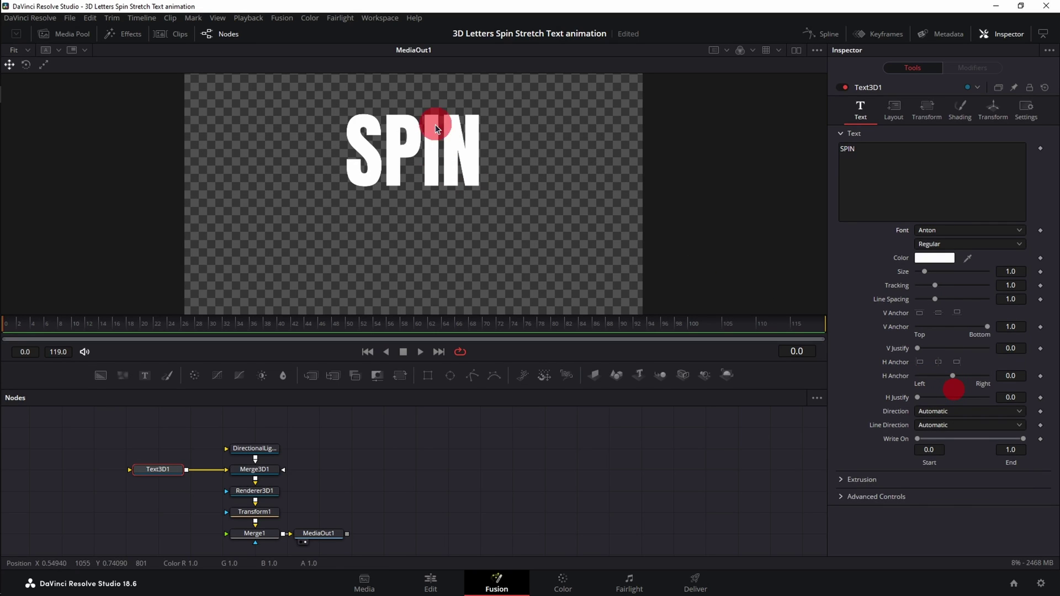
{"action": "left_click", "coordinate": [1018, 272]}
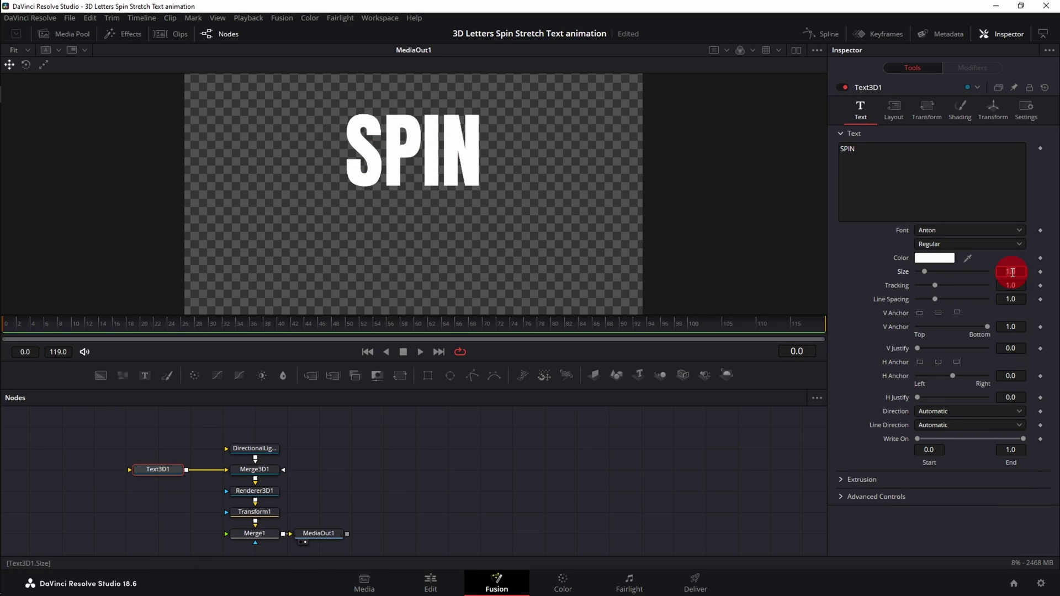
{"action": "type", "text": "0.5"}
{"action": "key", "text": "Return"}
Set Extrusion Depth 0.07, Bevel Depth 0.0034 and Bevel Width 0.0031 on the text
{"action": "left_click", "coordinate": [842, 480]}
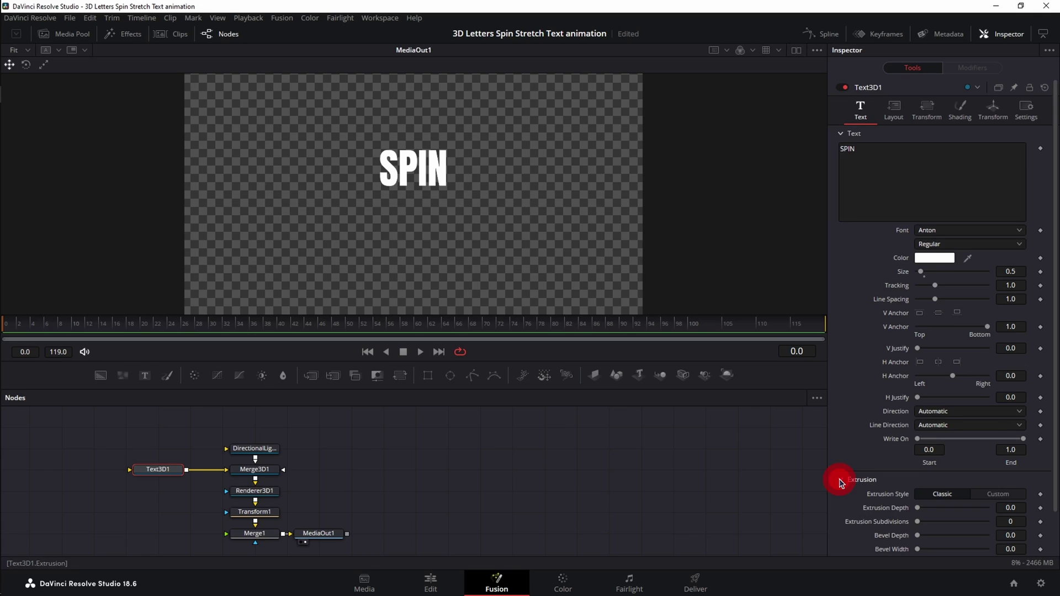
{"action": "scroll", "coordinate": [840, 482], "scroll_direction": "down", "scroll_amount": 2}
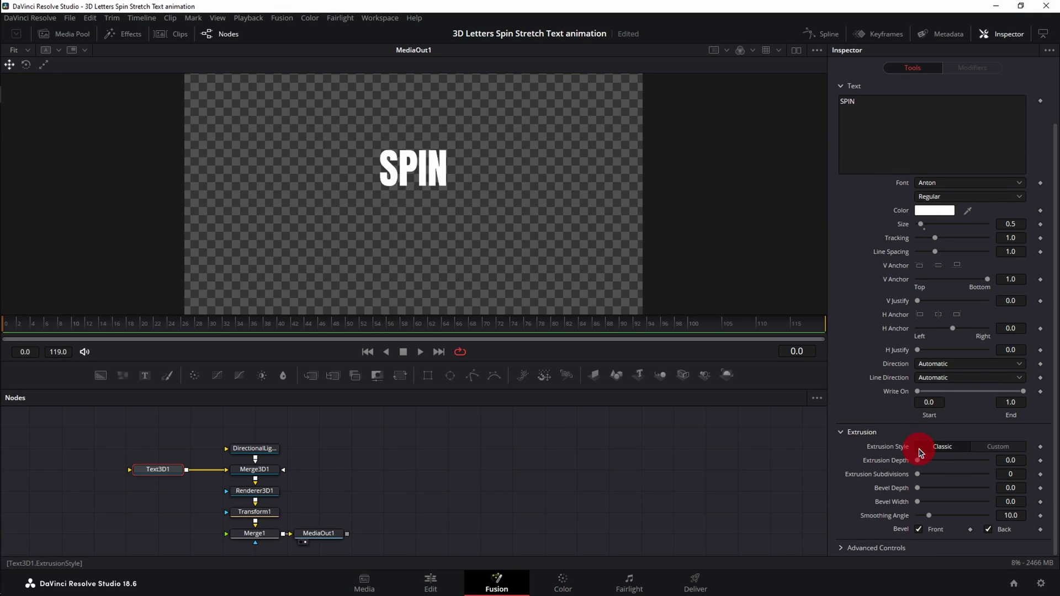
{"action": "left_click", "coordinate": [1013, 461]}
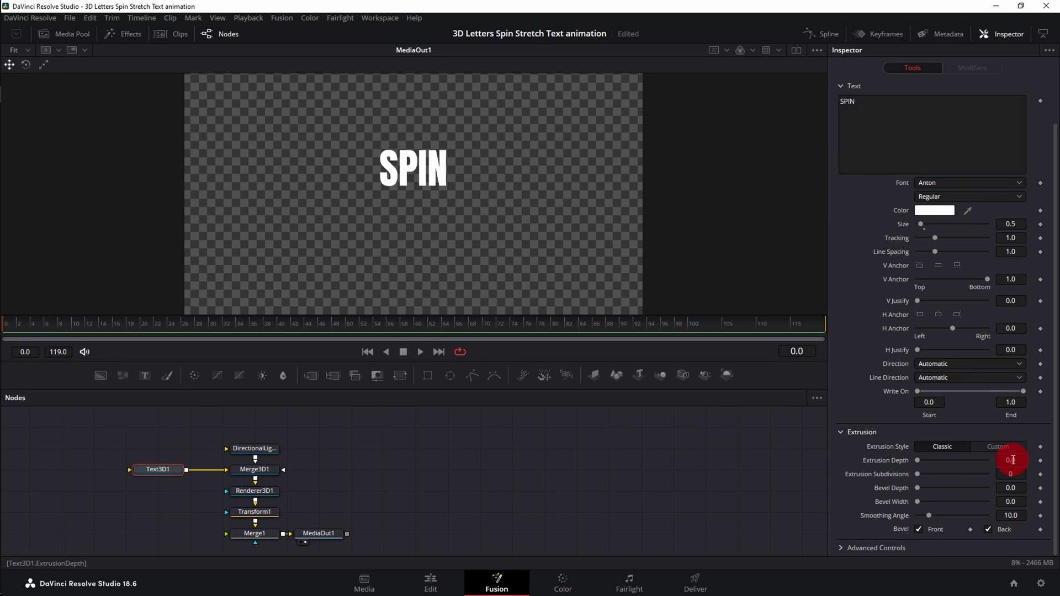
{"action": "left_click", "coordinate": [1013, 461]}
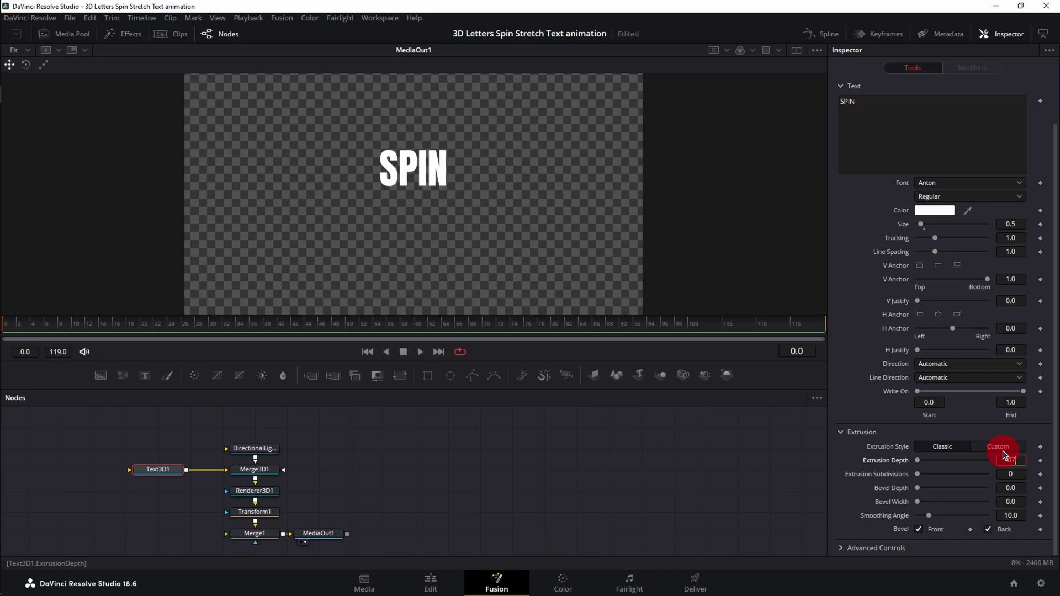
{"action": "type", "text": "0.07"}
{"action": "left_click", "coordinate": [1011, 474]}
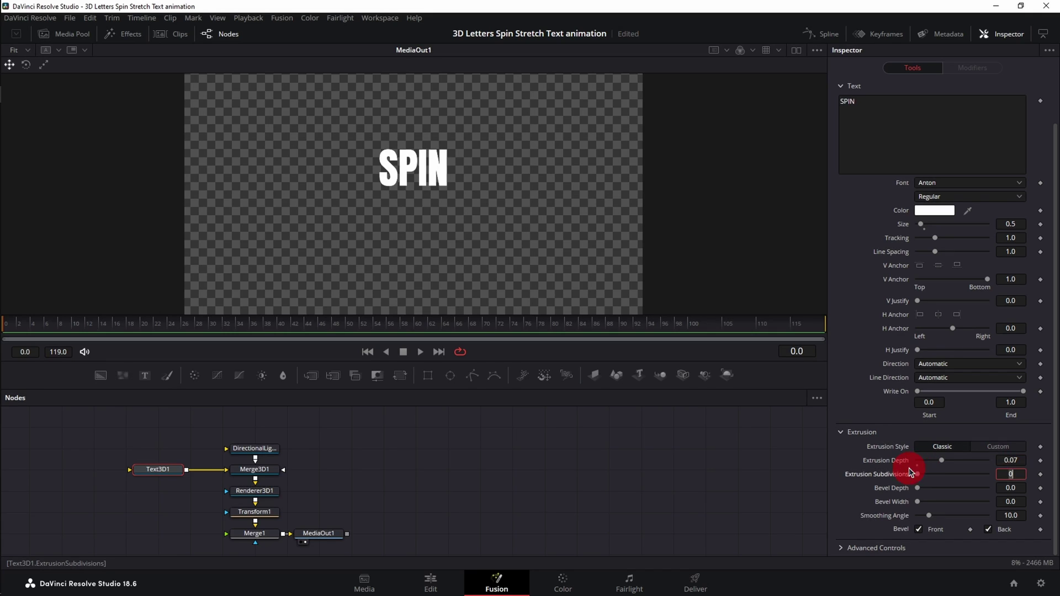
{"action": "left_click", "coordinate": [1017, 488]}
{"action": "left_click", "coordinate": [1019, 490]}
{"action": "type", "text": ".003"}
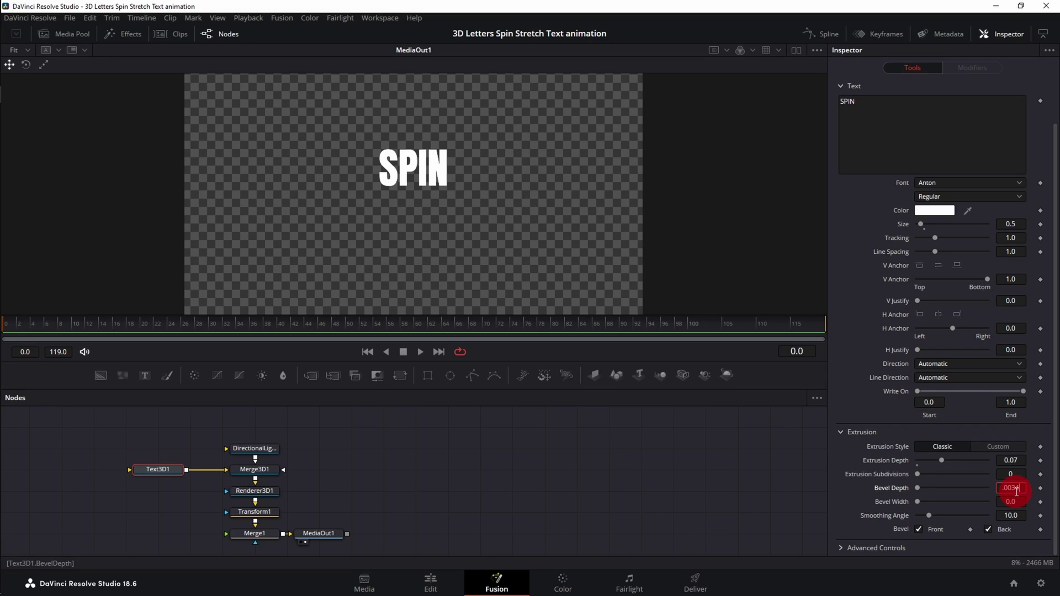
{"action": "key", "text": "Tab"}
{"action": "type", "text": ".0031"}
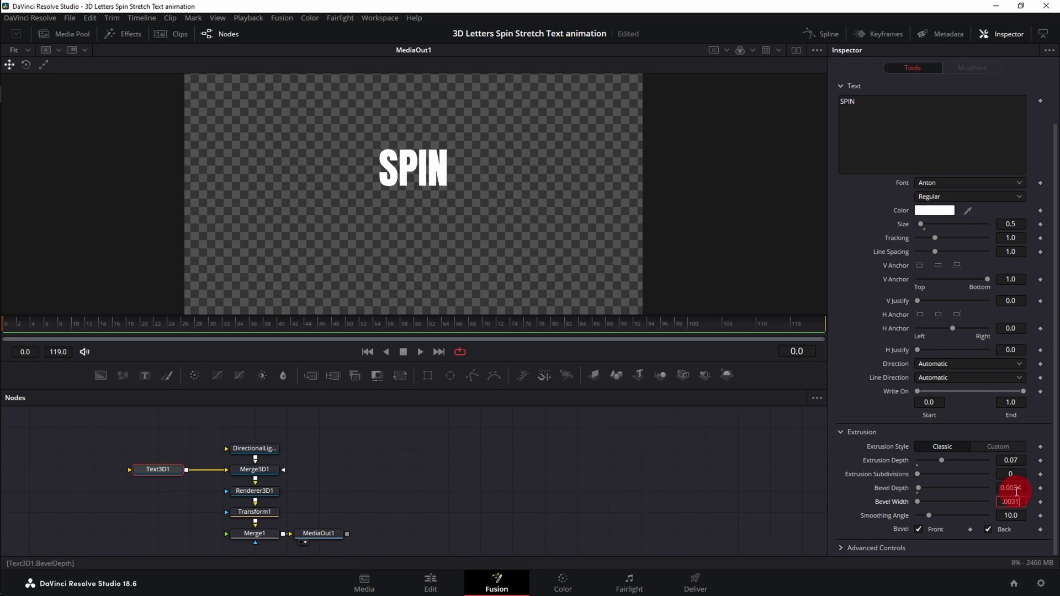
{"action": "key", "text": "Return"}
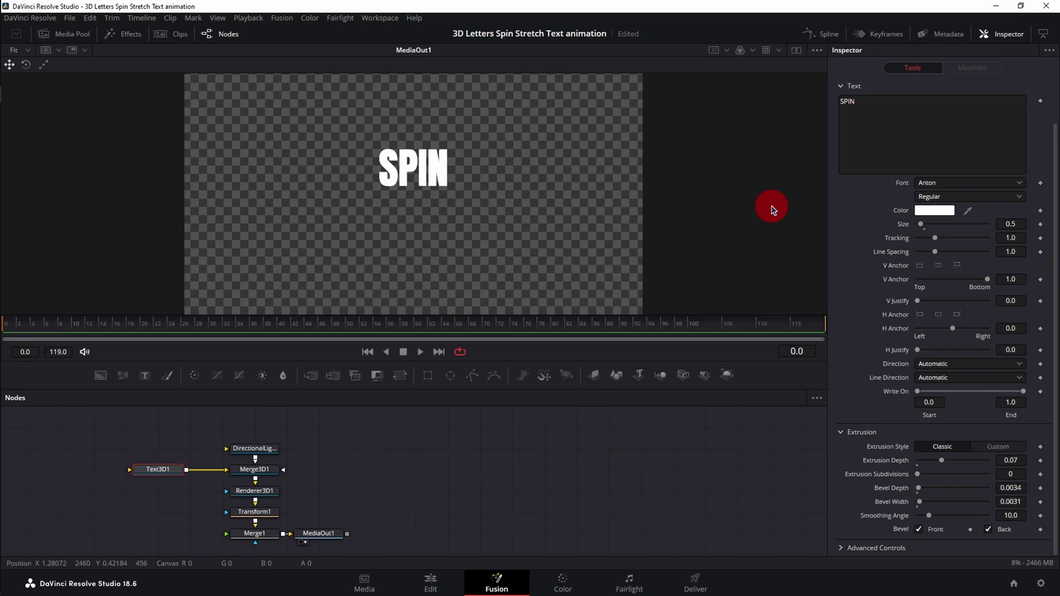
Centre the text's vertical anchor and turn on the viewer guides with Ctrl+G
{"action": "left_click", "coordinate": [939, 266]}
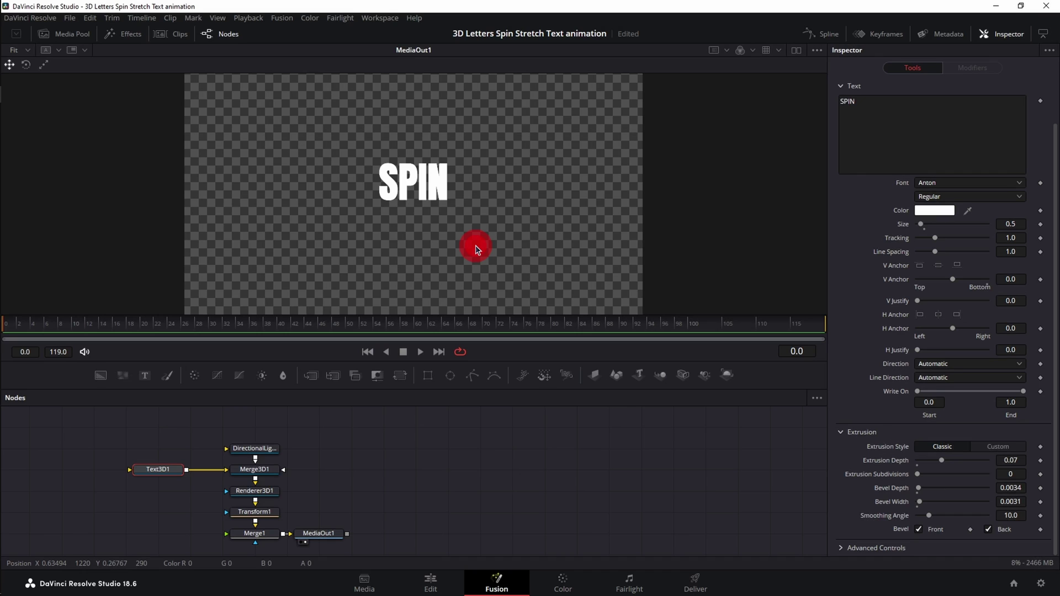
{"action": "key", "text": "ctrl+g"}
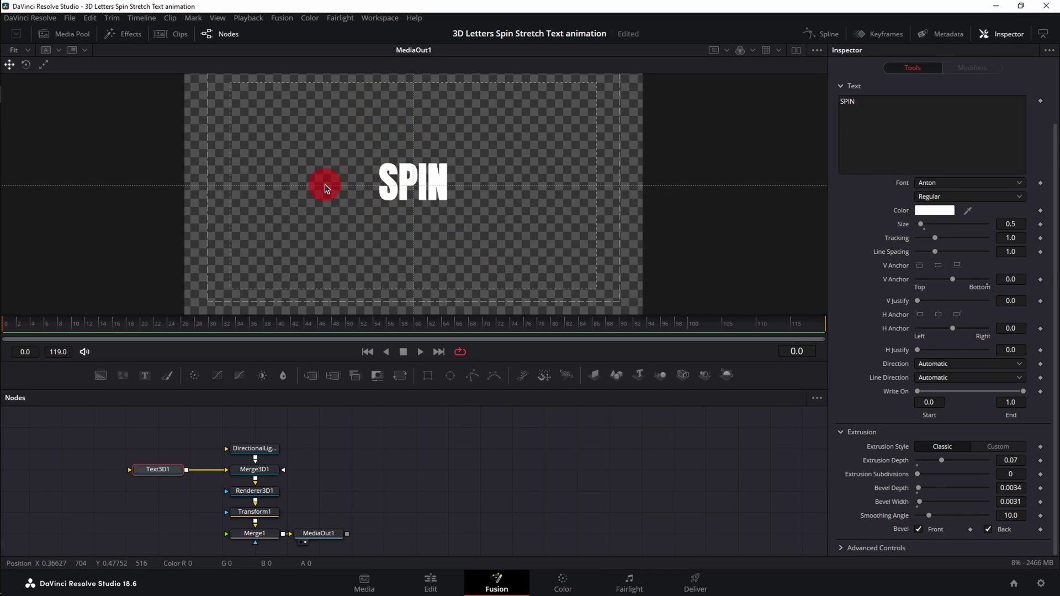
Split into two viewers, with the 3D scene merge widened in the left viewer
{"action": "left_click", "coordinate": [798, 56]}
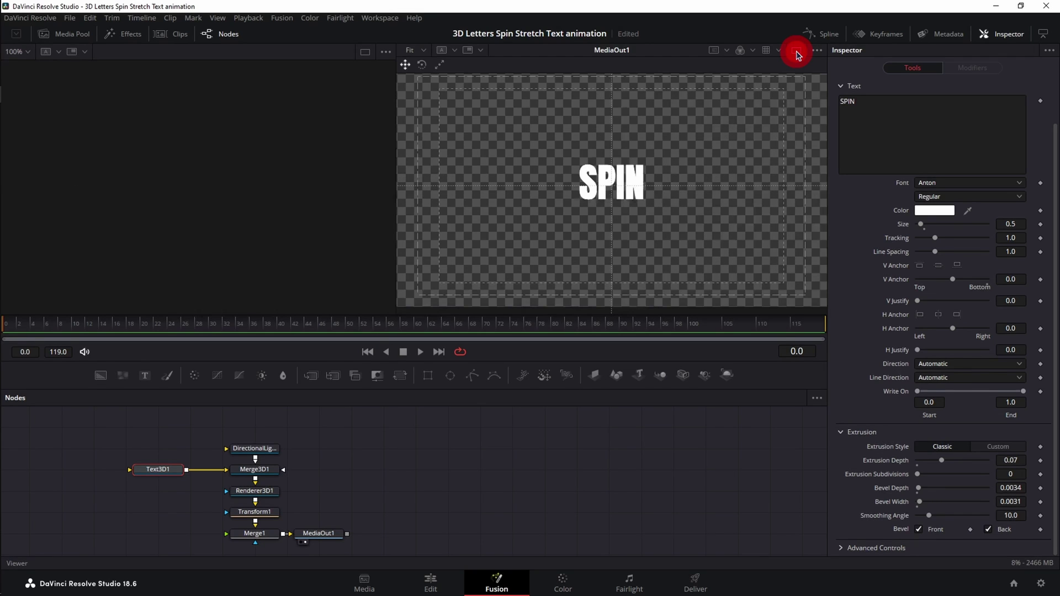
{"action": "left_click", "coordinate": [255, 471]}
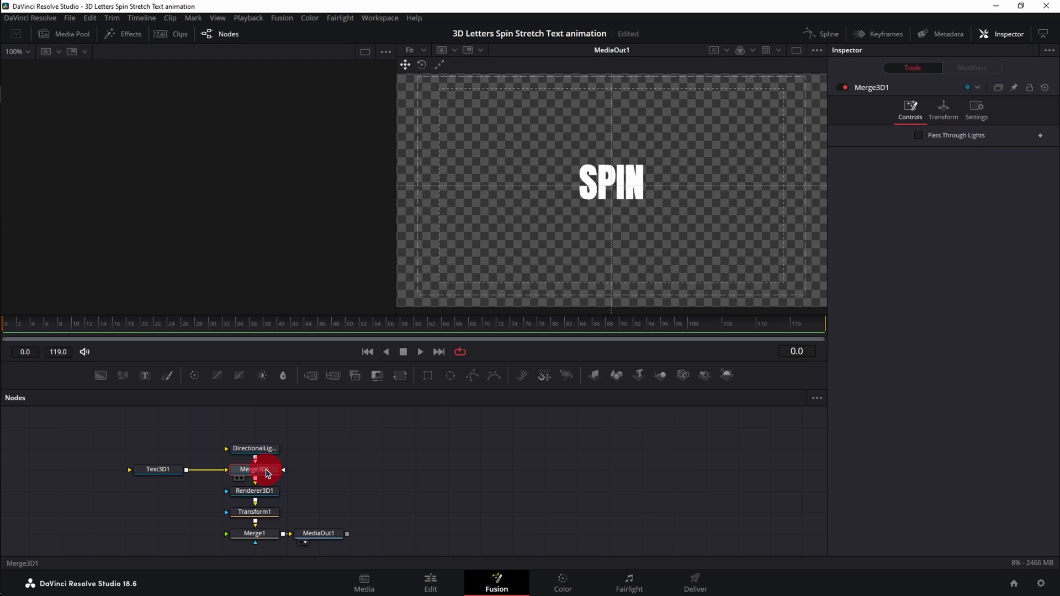
{"action": "key", "text": "1"}
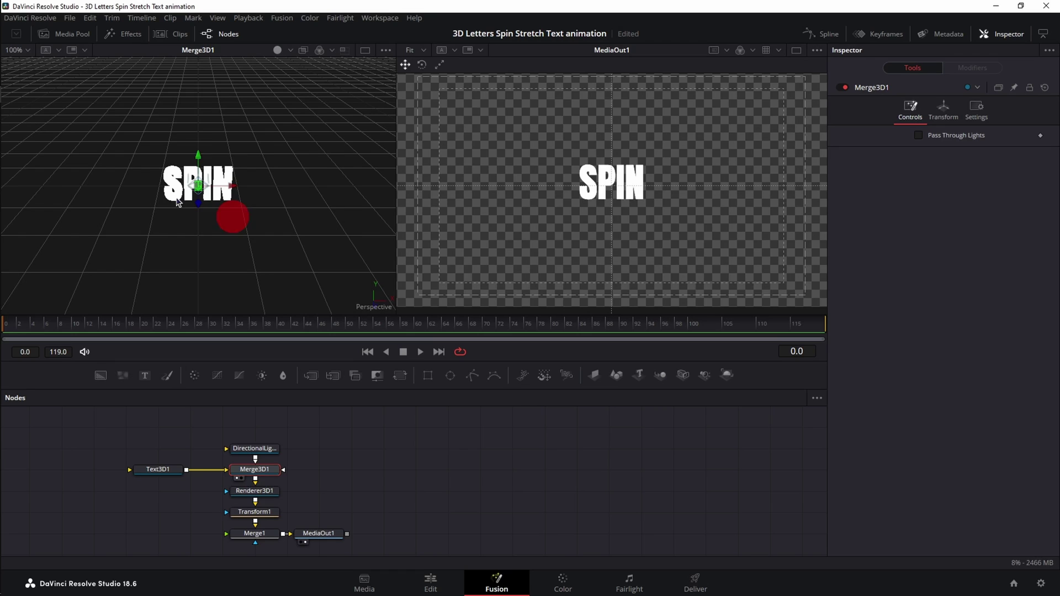
{"action": "left_click_drag", "start_coordinate": [397, 166], "coordinate": [427, 174]}
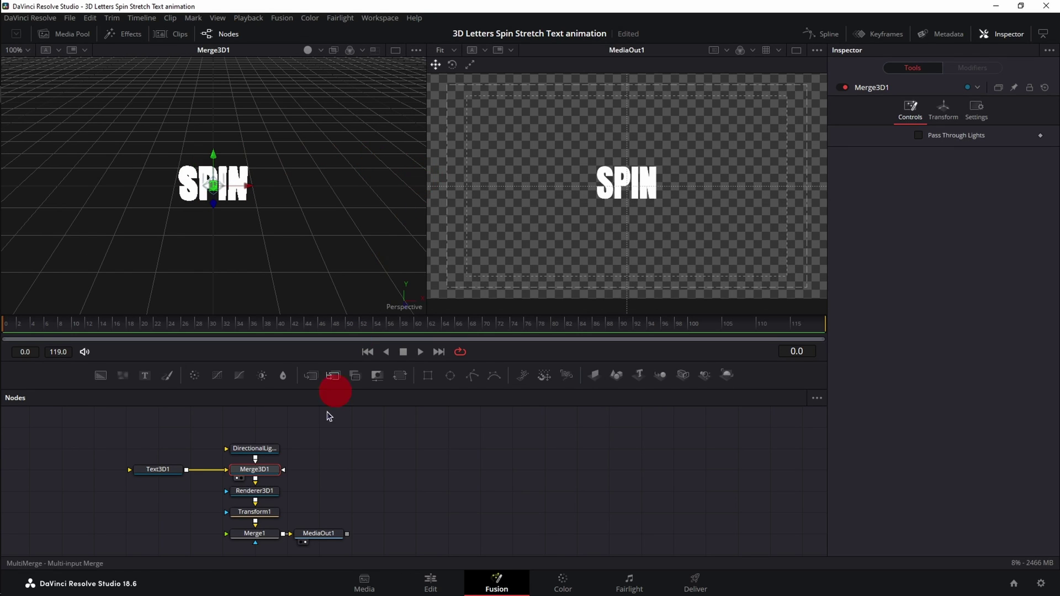
Enable Lighting and Shadows on Renderer3D1
{"action": "left_click", "coordinate": [267, 495]}
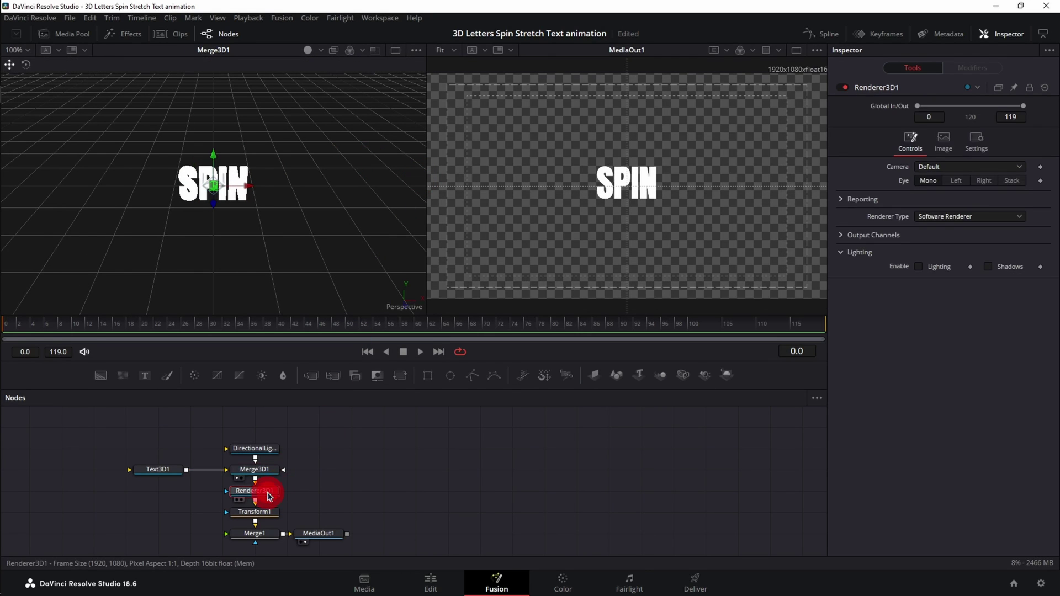
{"action": "left_click", "coordinate": [918, 266]}
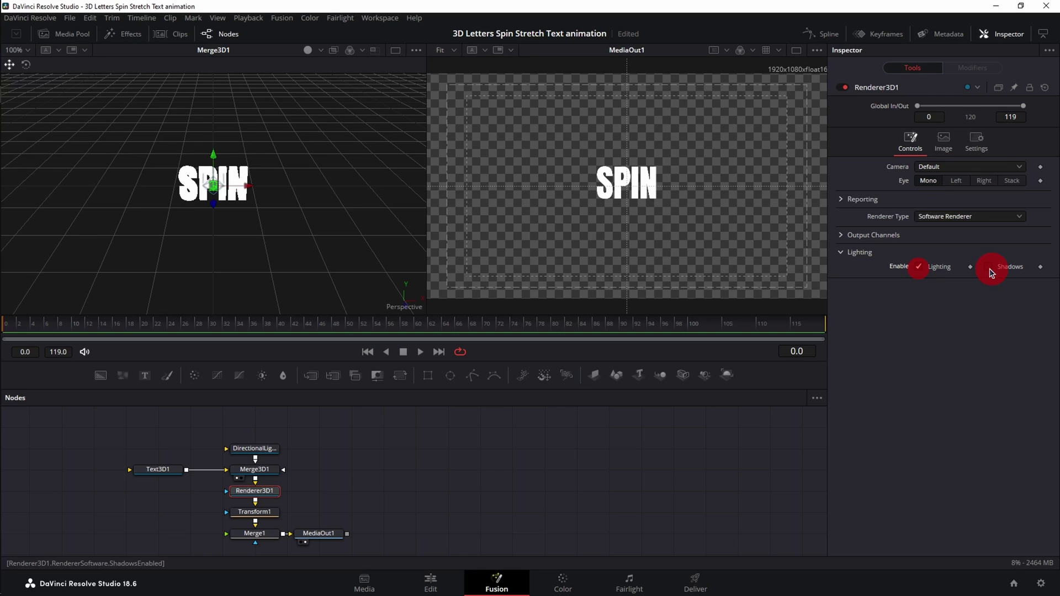
{"action": "left_click", "coordinate": [988, 266]}
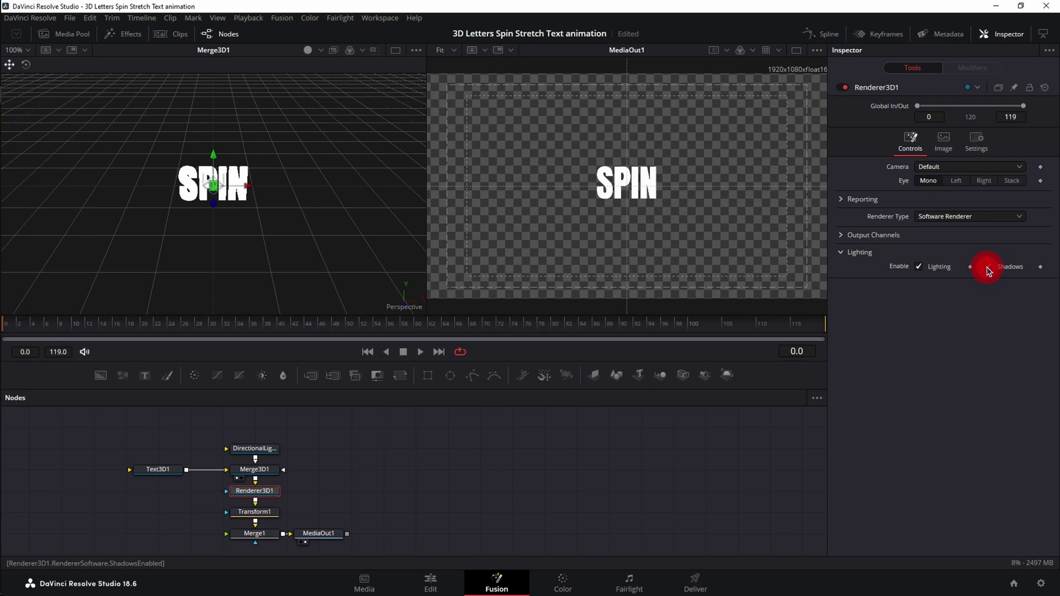
Move DirectionalLight1 to X 0.621, Z 0.72 and rotate it 20.8 on Y
{"action": "left_click", "coordinate": [256, 452]}
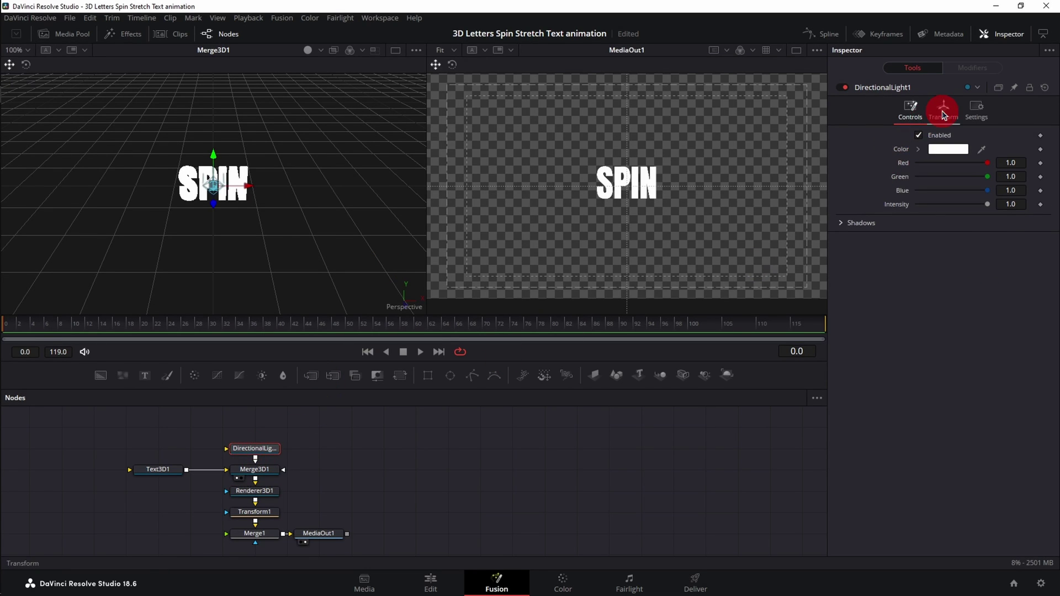
{"action": "left_click", "coordinate": [947, 112]}
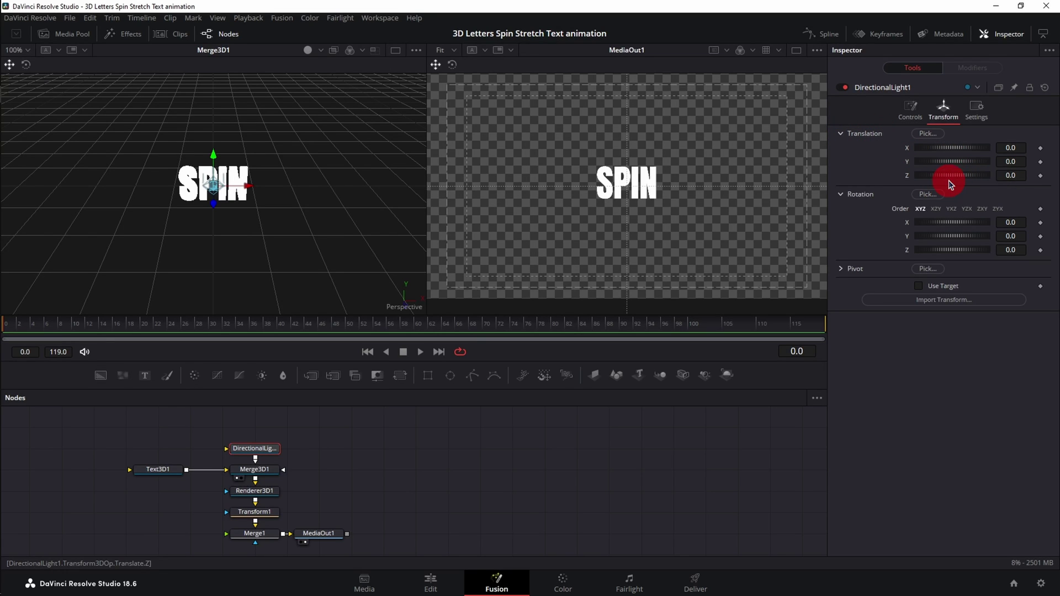
{"action": "left_click_drag", "start_coordinate": [951, 176], "coordinate": [955, 177]}
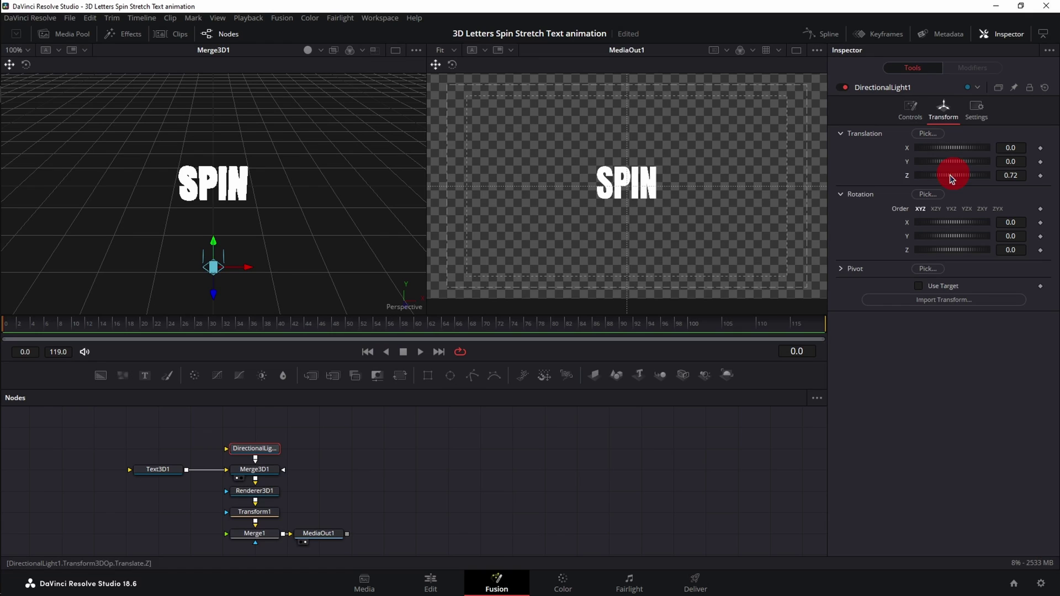
{"action": "left_click_drag", "start_coordinate": [953, 147], "coordinate": [955, 148]}
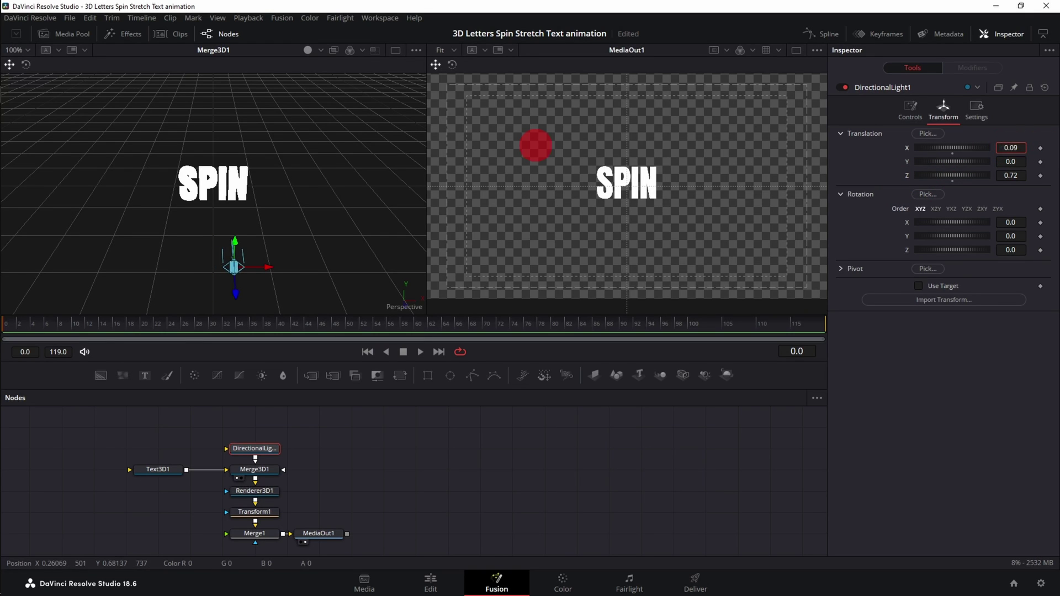
{"action": "left_click_drag", "start_coordinate": [538, 145], "coordinate": [599, 144]}
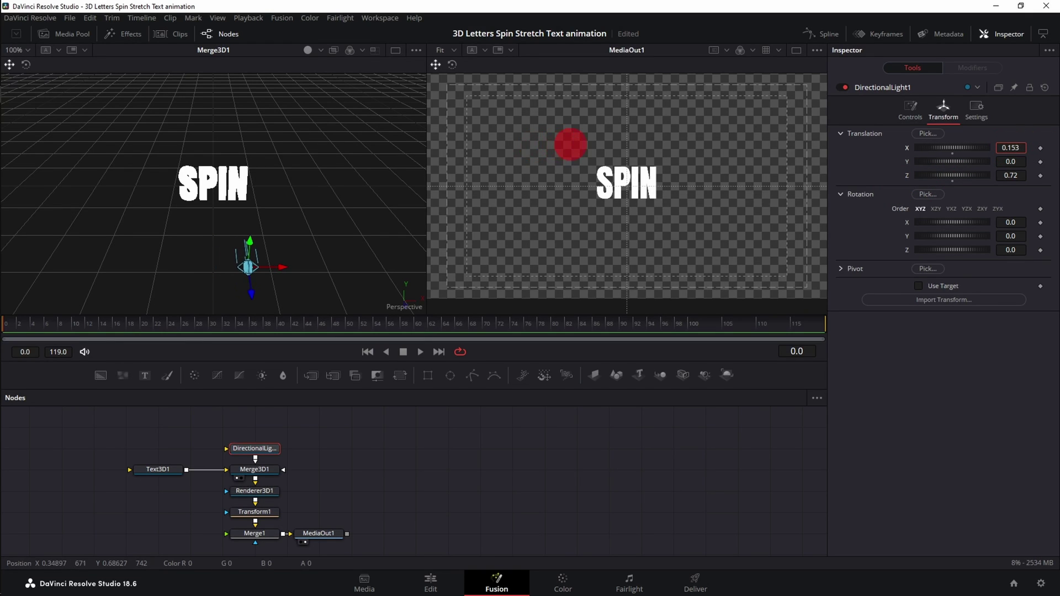
{"action": "double_click", "coordinate": [1010, 236]}
{"action": "type", "text": "1.2"}
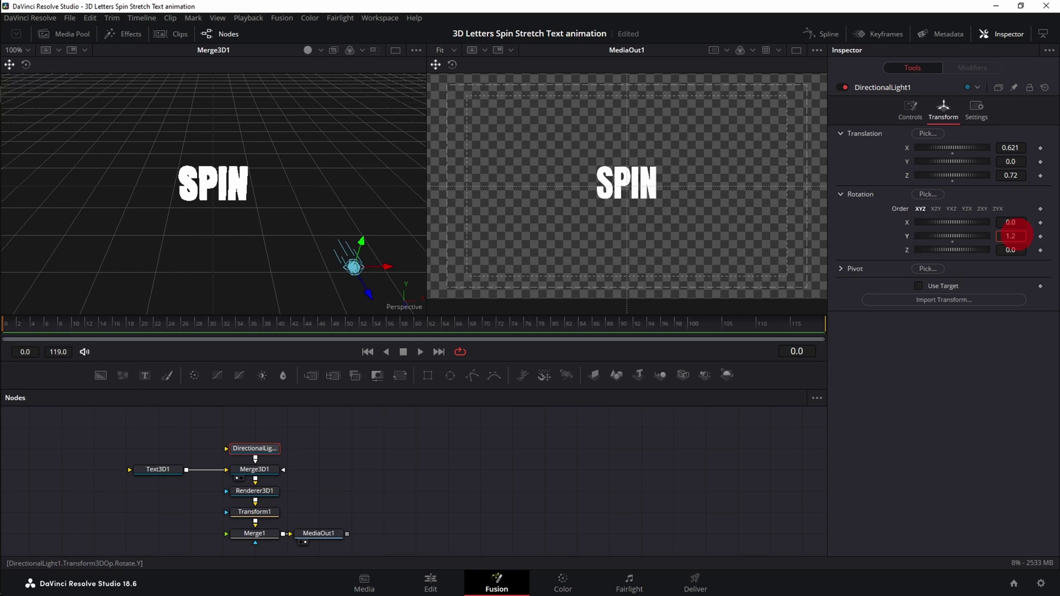
{"action": "type", "text": "20.8"}
{"action": "key", "text": "Return"}
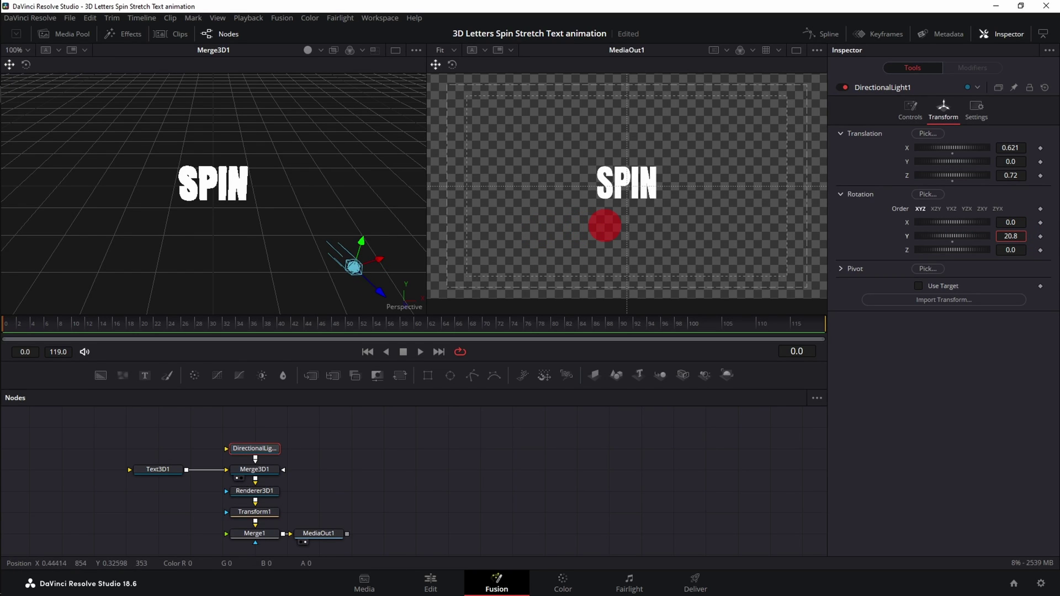
Colour the directional light orange-yellow (#ffbf00) and set its intensity to 0.5
{"action": "left_click", "coordinate": [911, 106]}
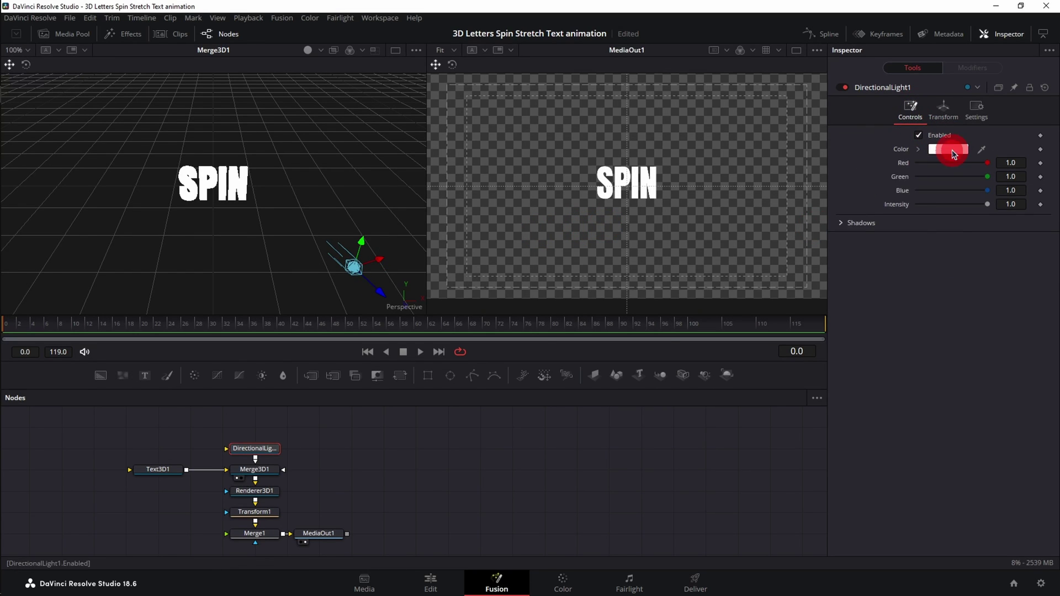
{"action": "left_click", "coordinate": [951, 149]}
{"action": "left_click_drag", "start_coordinate": [612, 258], "coordinate": [627, 205]}
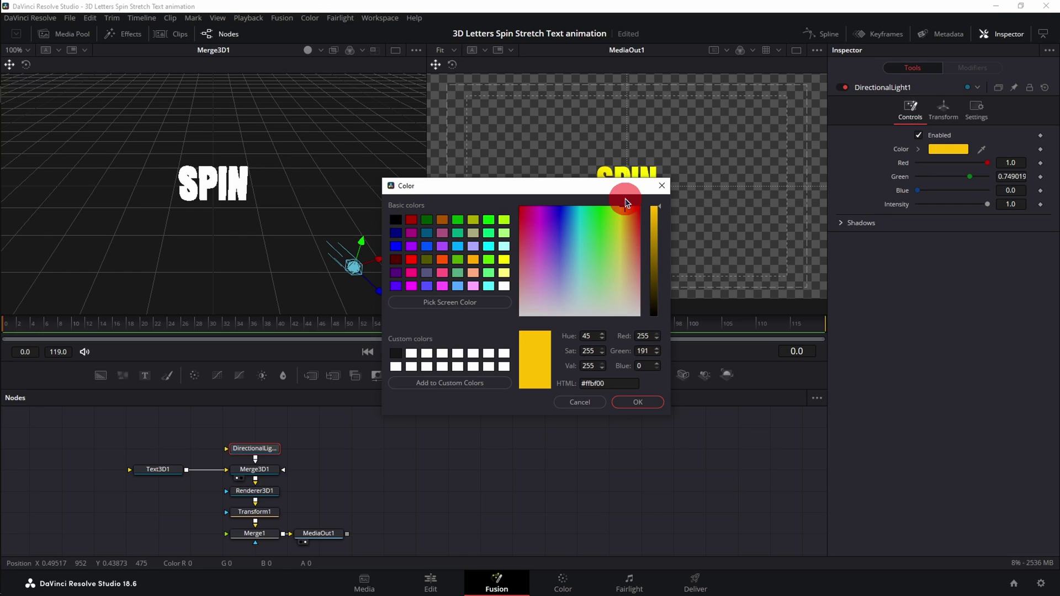
{"action": "left_click", "coordinate": [639, 402]}
{"action": "key", "text": "space"}
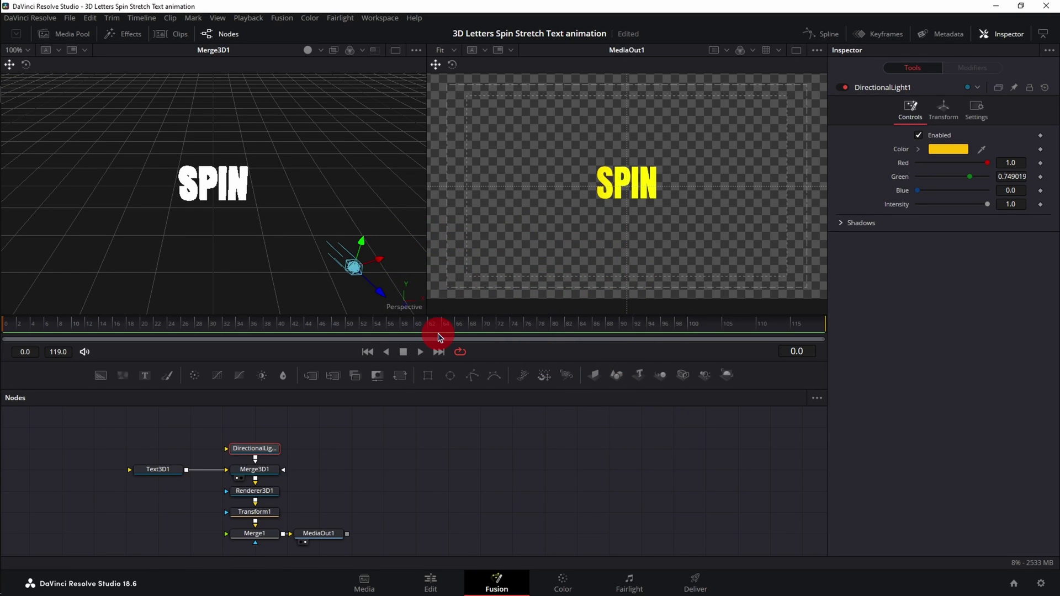
{"action": "double_click", "coordinate": [1010, 204]}
{"action": "type", "text": ".5"}
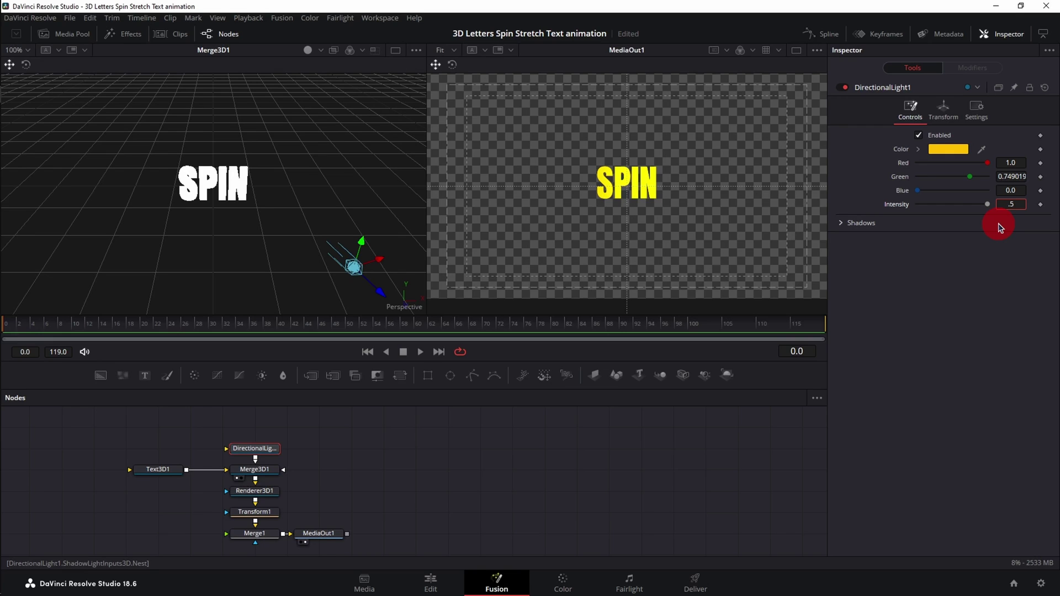
{"action": "key", "text": "Return"}
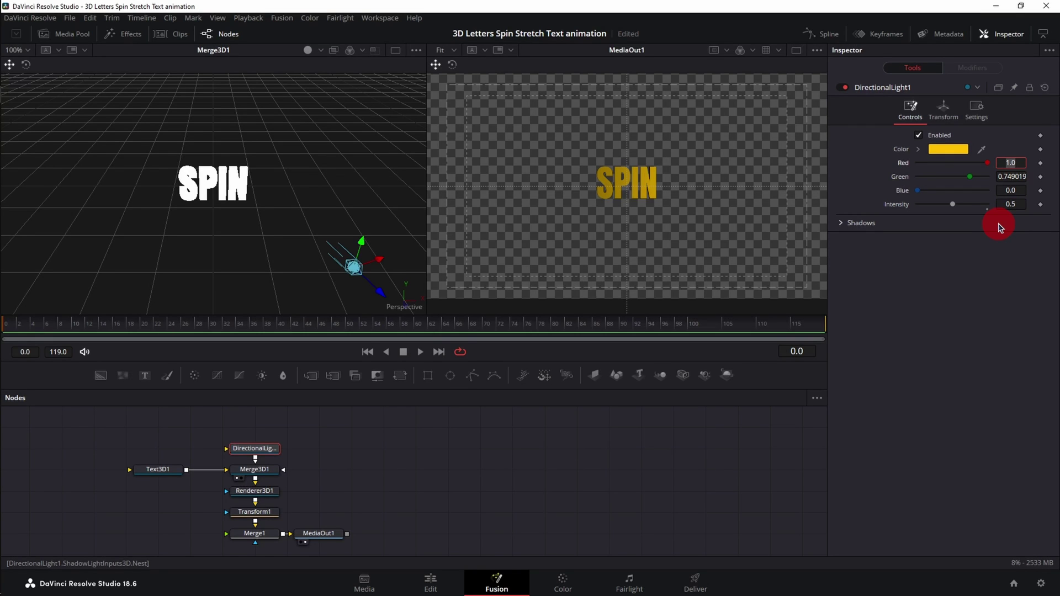
Add a Follower modifier to Text3D1's text field
{"action": "left_click", "coordinate": [165, 473]}
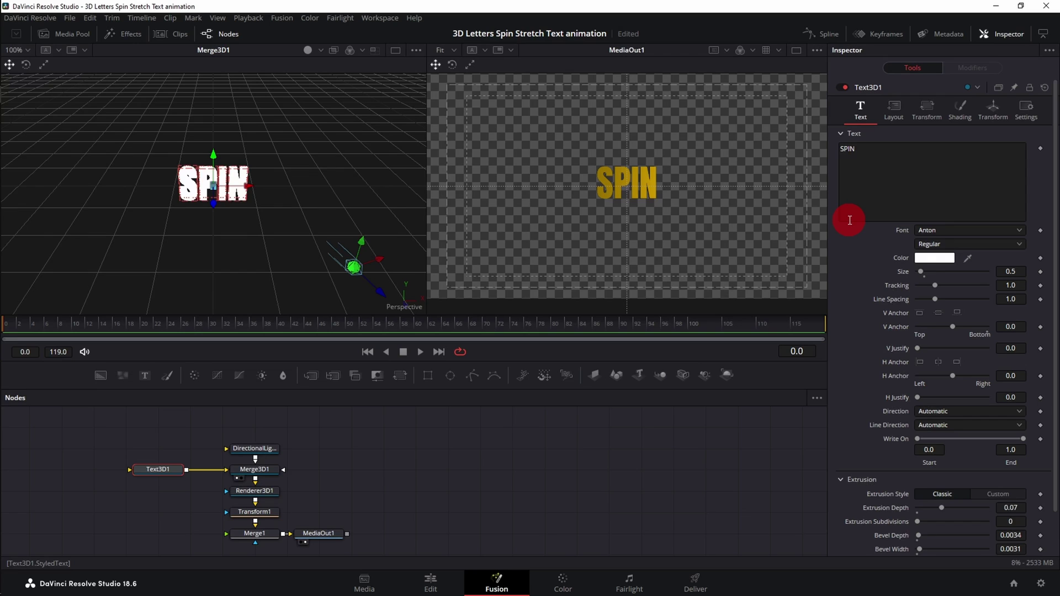
{"action": "right_click", "coordinate": [960, 171]}
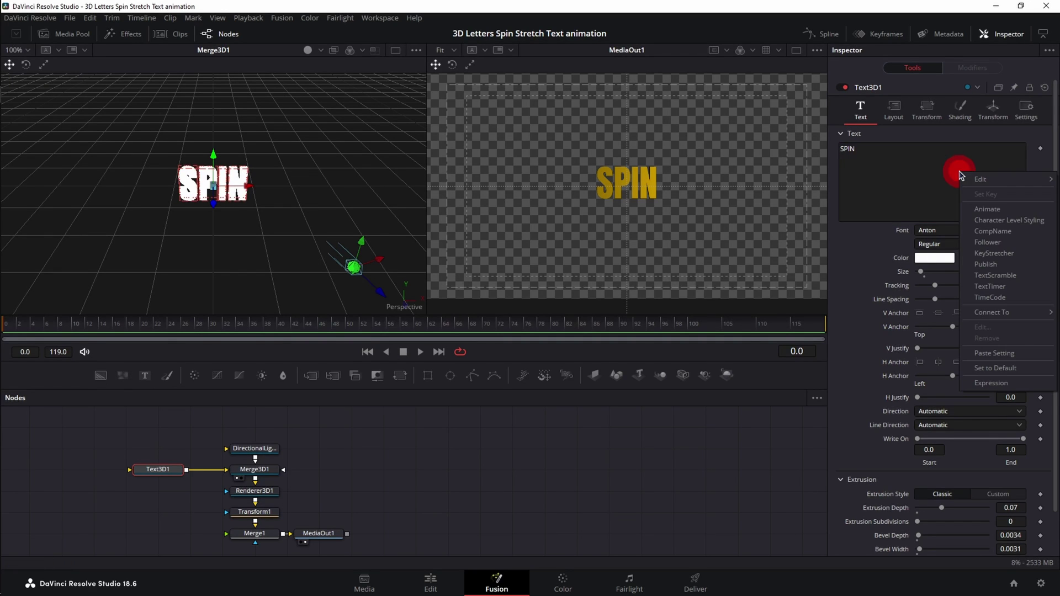
{"action": "left_click", "coordinate": [998, 245]}
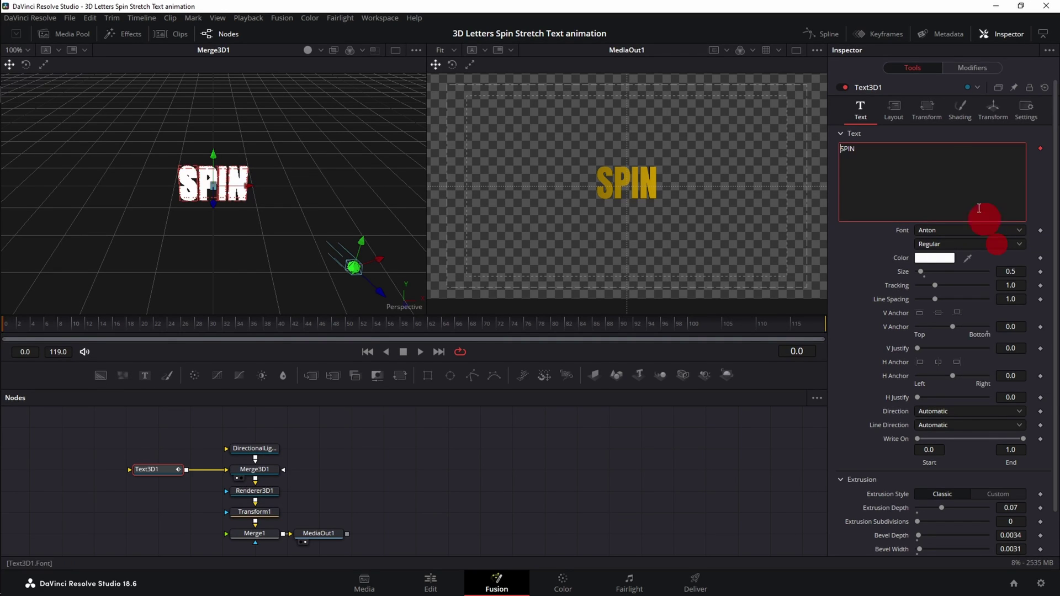
Set the Follower's order to Left to Right with a 3.5 delay
{"action": "left_click", "coordinate": [972, 71]}
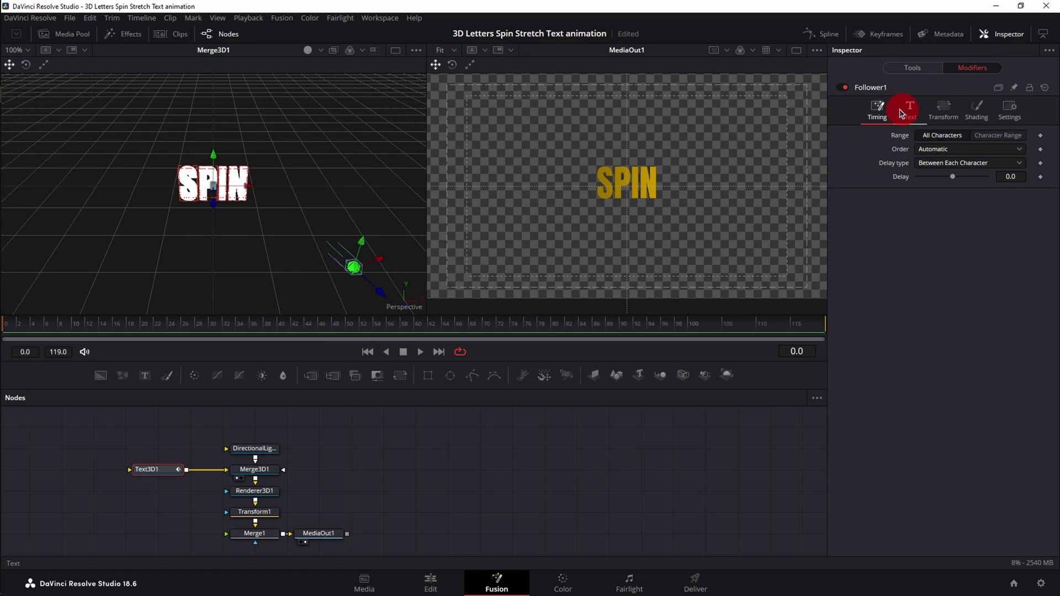
{"action": "left_click", "coordinate": [944, 149]}
{"action": "left_click", "coordinate": [938, 176]}
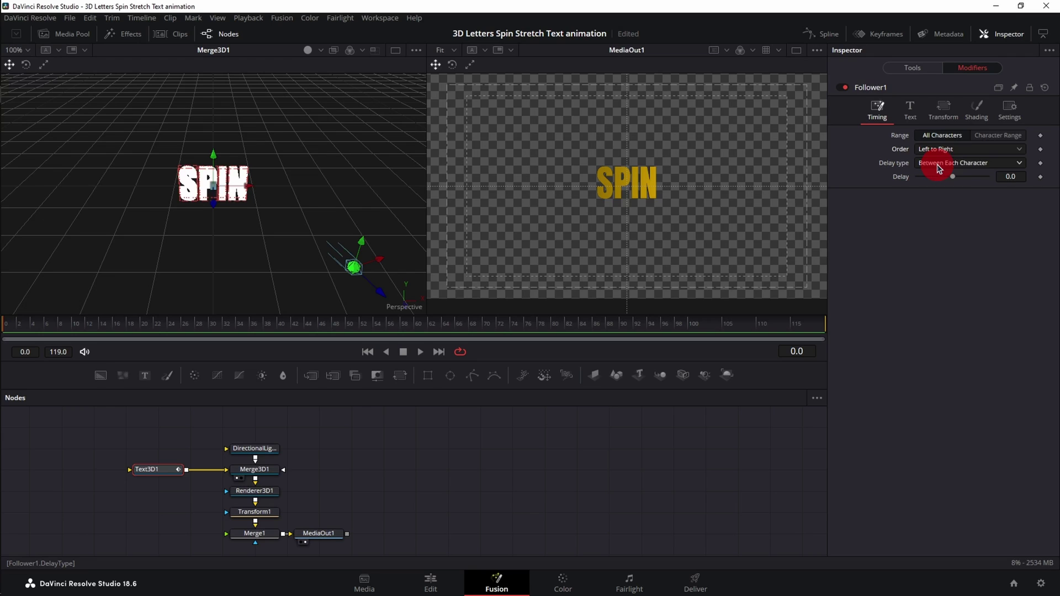
{"action": "left_click", "coordinate": [1010, 177]}
{"action": "type", "text": ".5"}
{"action": "key", "text": "Return"}
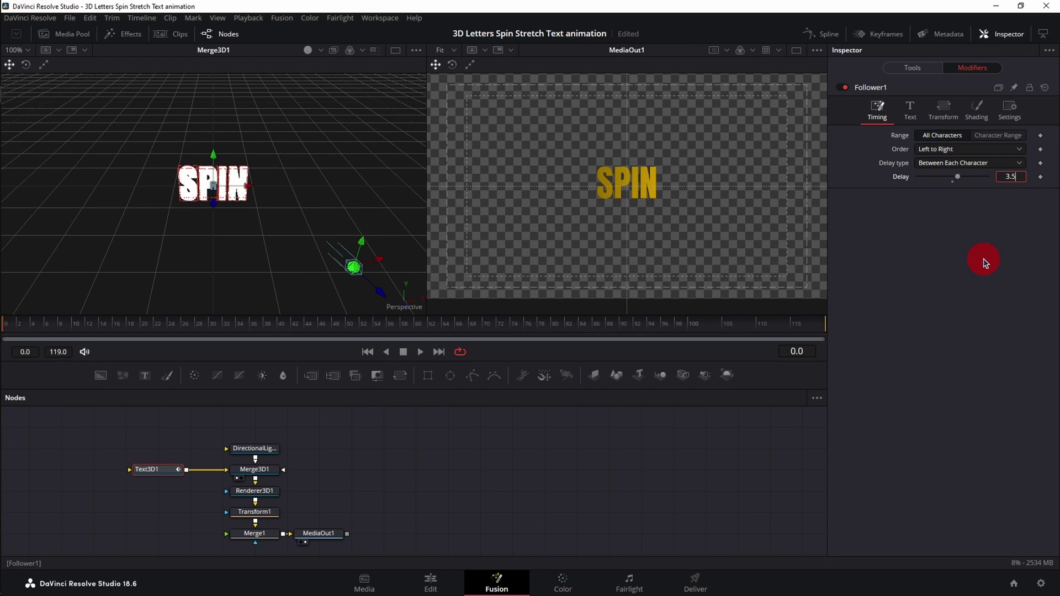
Open the Follower's Shading, collapse fill and softness, and expand position, rotation and size
{"action": "left_click", "coordinate": [979, 112]}
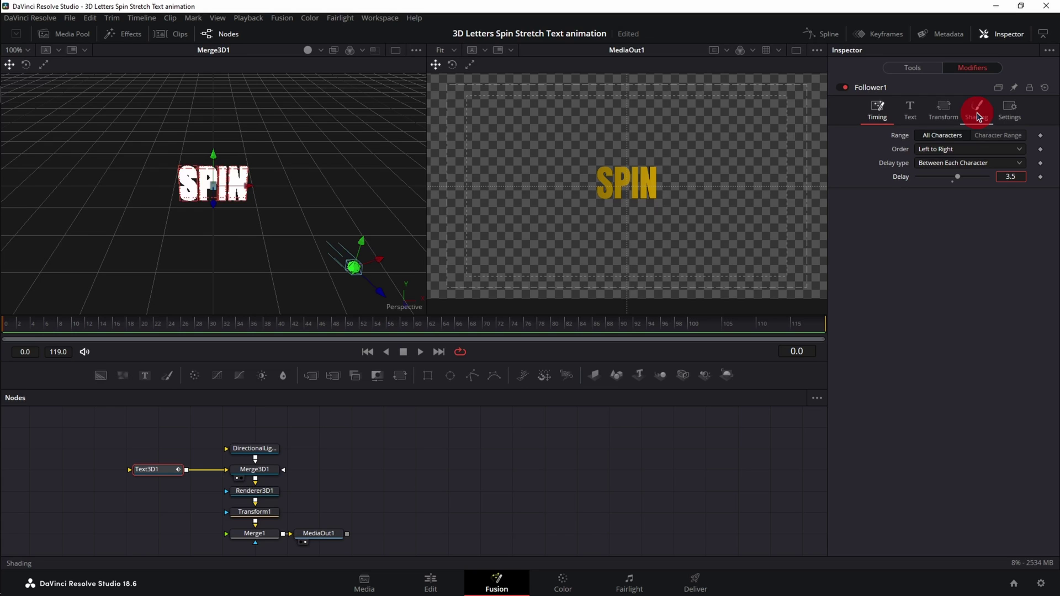
{"action": "left_click", "coordinate": [978, 112]}
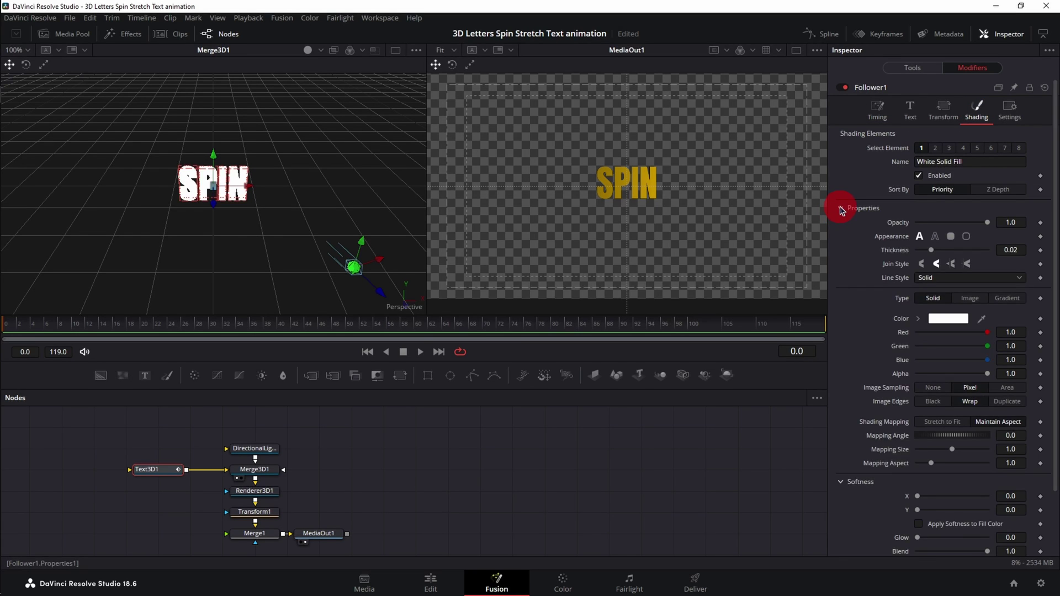
{"action": "left_click", "coordinate": [840, 209]}
{"action": "left_click", "coordinate": [841, 225]}
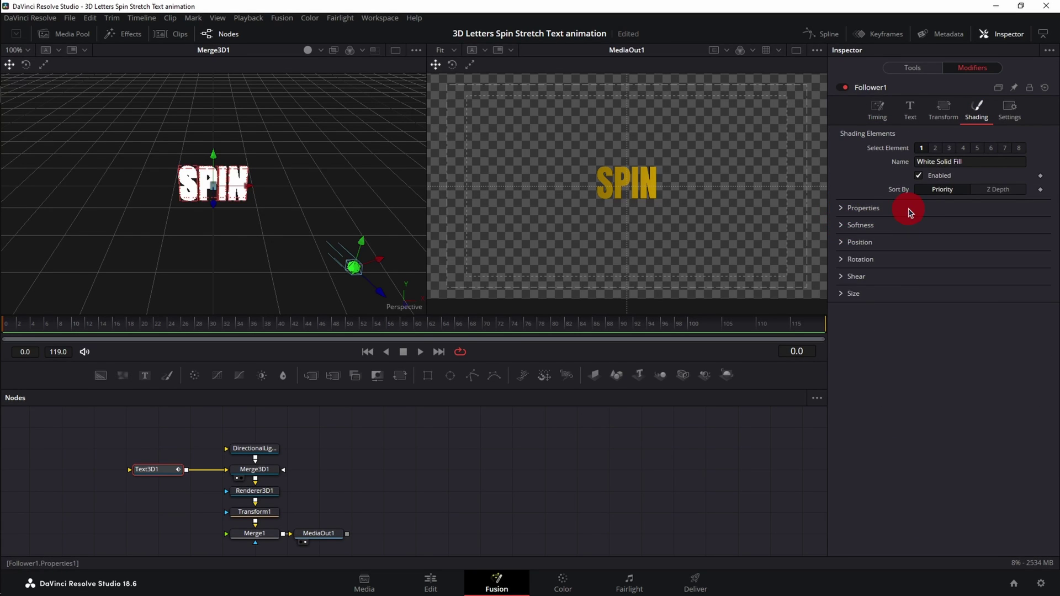
{"action": "left_click", "coordinate": [849, 244]}
{"action": "left_click", "coordinate": [843, 245]}
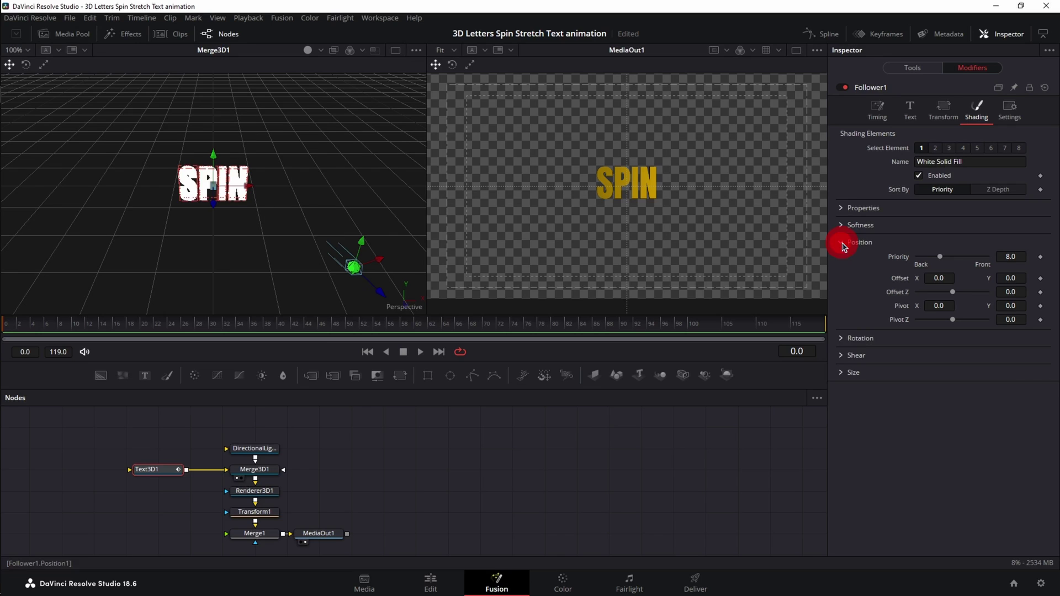
{"action": "left_click", "coordinate": [843, 338]}
{"action": "left_click", "coordinate": [842, 417]}
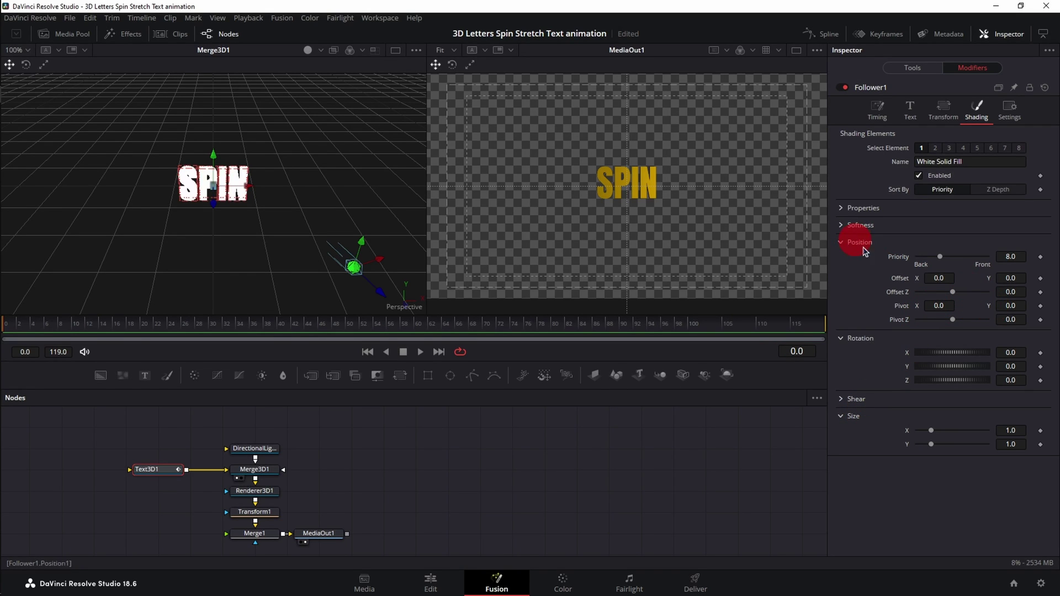
Attach a Path modifier to the character offset, then return to Follower1's settings
{"action": "right_click", "coordinate": [1042, 306]}
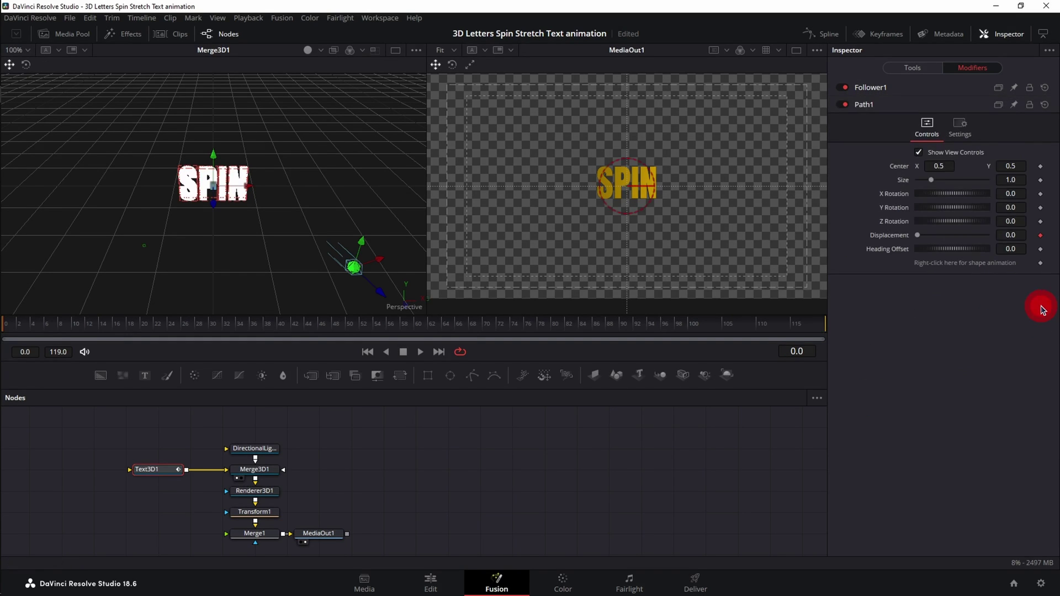
{"action": "left_click", "coordinate": [893, 106]}
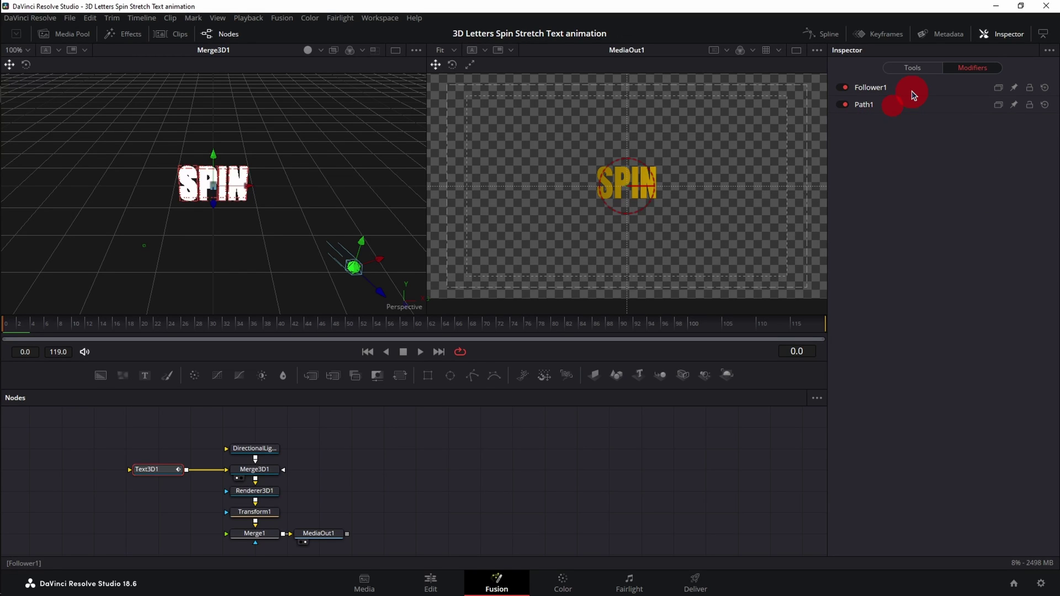
{"action": "left_click", "coordinate": [914, 93]}
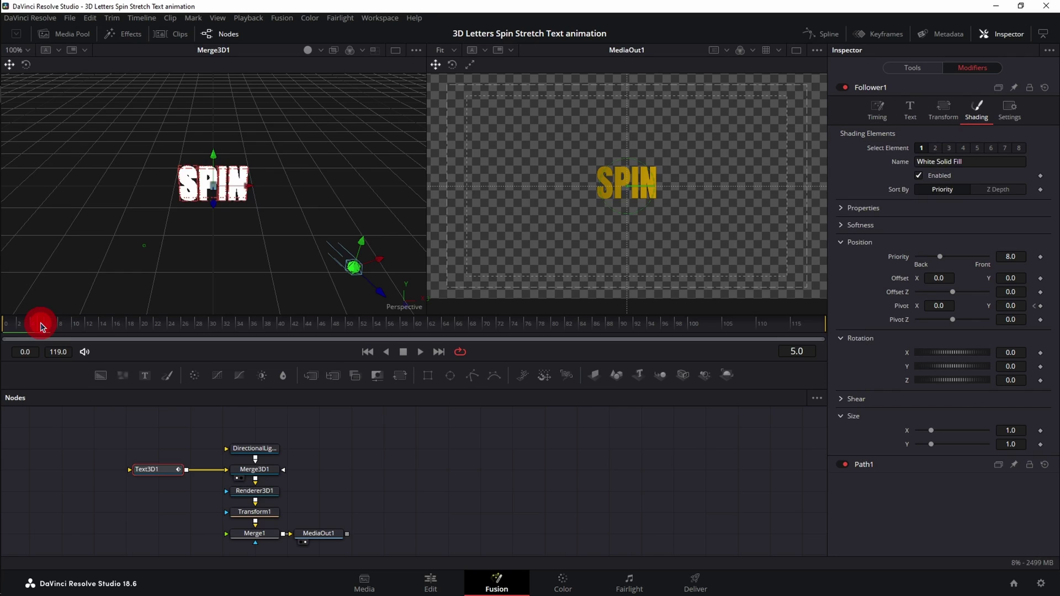
Keyframe Offset Z, then Rotation X and Size Y at frame 7, and go to frame 15
{"action": "left_click", "coordinate": [1041, 293]}
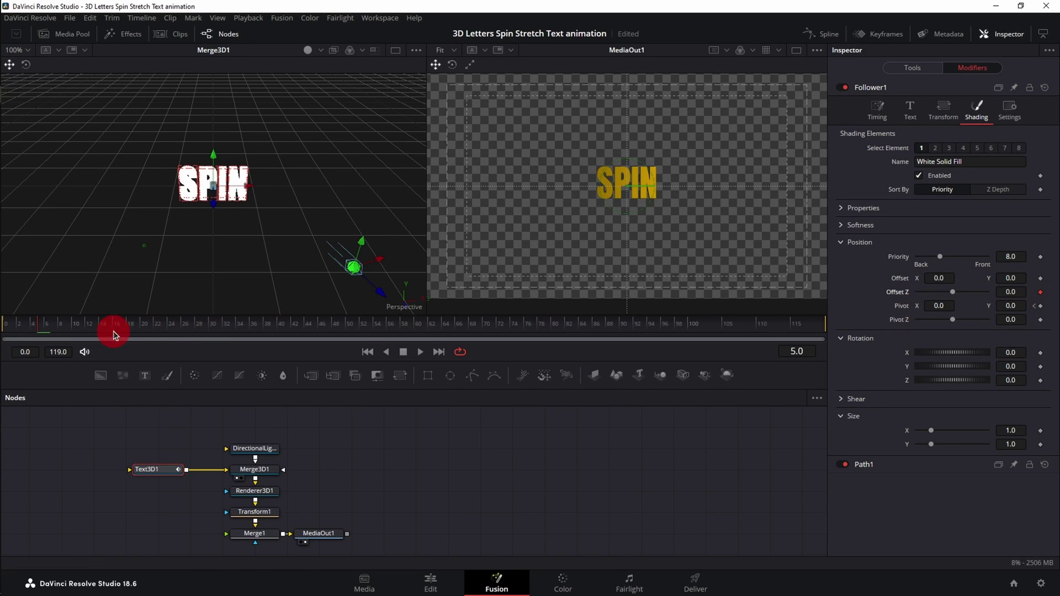
{"action": "left_click_drag", "start_coordinate": [54, 325], "coordinate": [71, 323]}
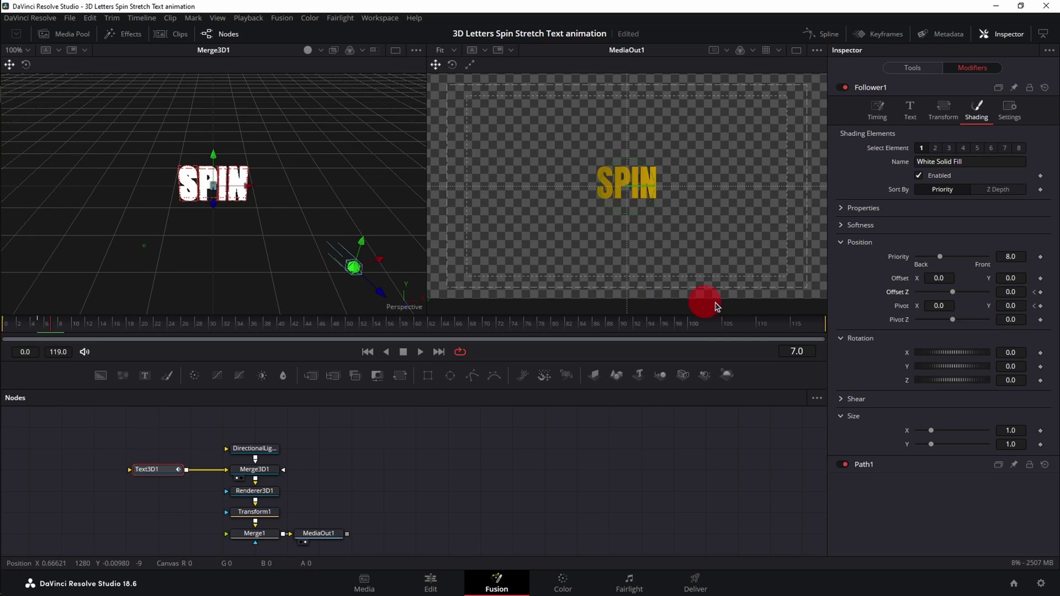
{"action": "left_click", "coordinate": [1023, 351]}
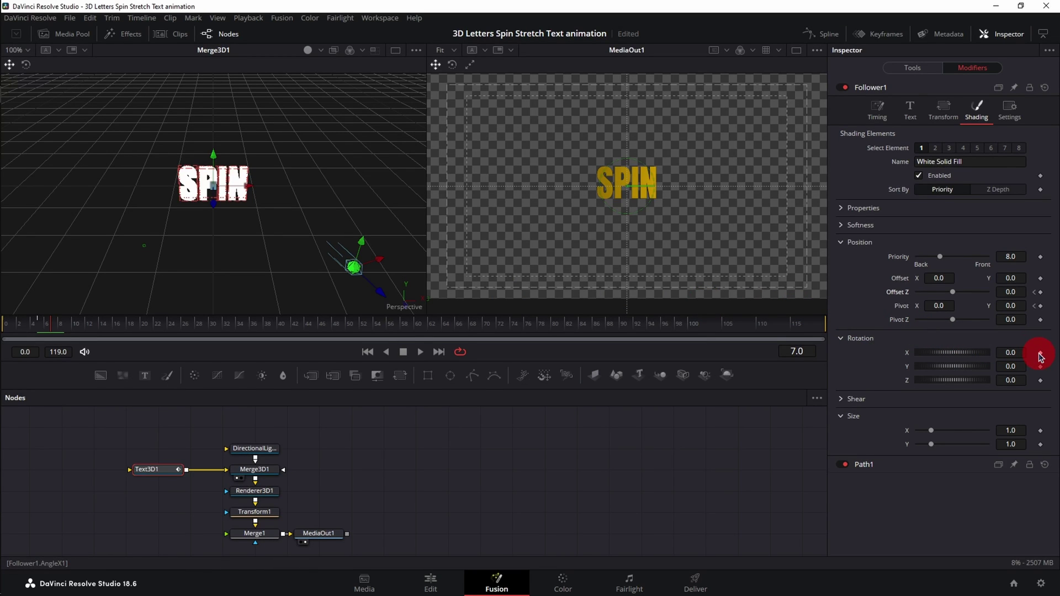
{"action": "left_click", "coordinate": [1041, 354]}
{"action": "left_click", "coordinate": [1041, 445]}
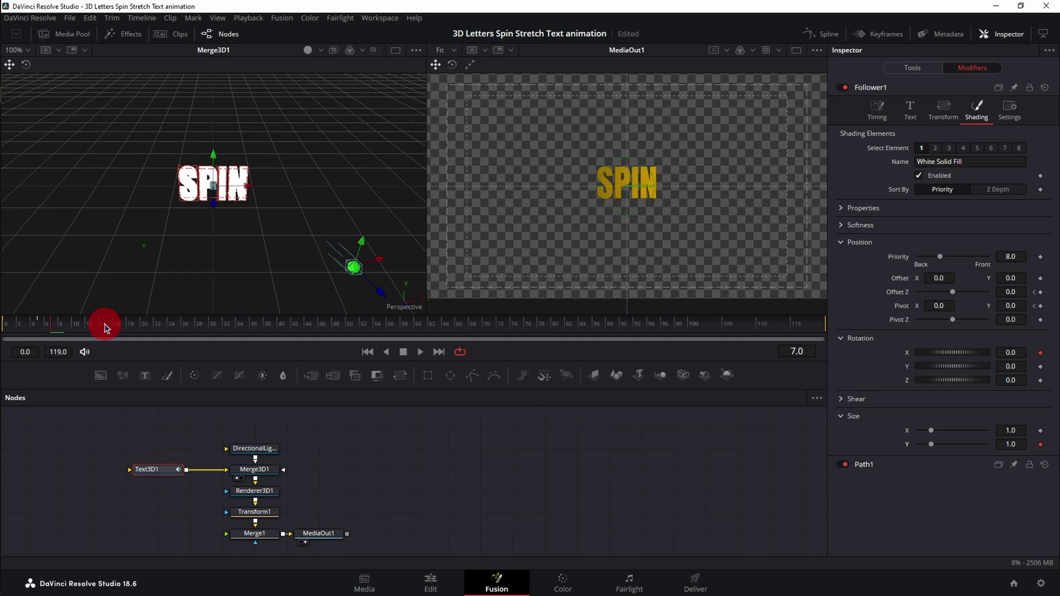
{"action": "left_click", "coordinate": [106, 324]}
{"action": "left_click", "coordinate": [942, 306]}
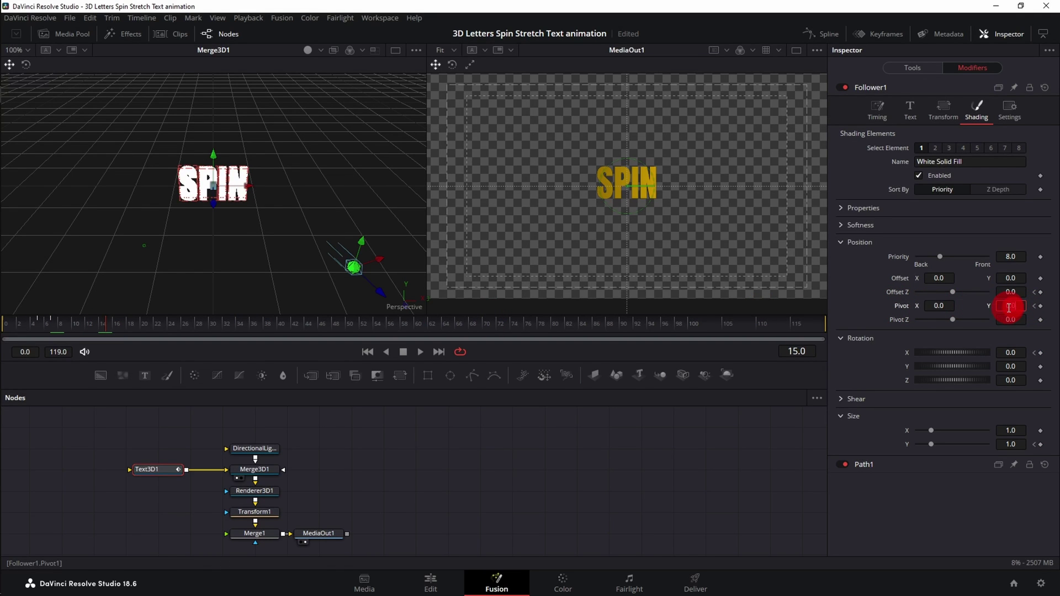
Set Pivot Y to 0.2, then at frame 24 set Offset Z 2, Rotation X 360, Size Y 2.08
{"action": "key", "text": "Tab"}
{"action": "left_click", "coordinate": [166, 324]}
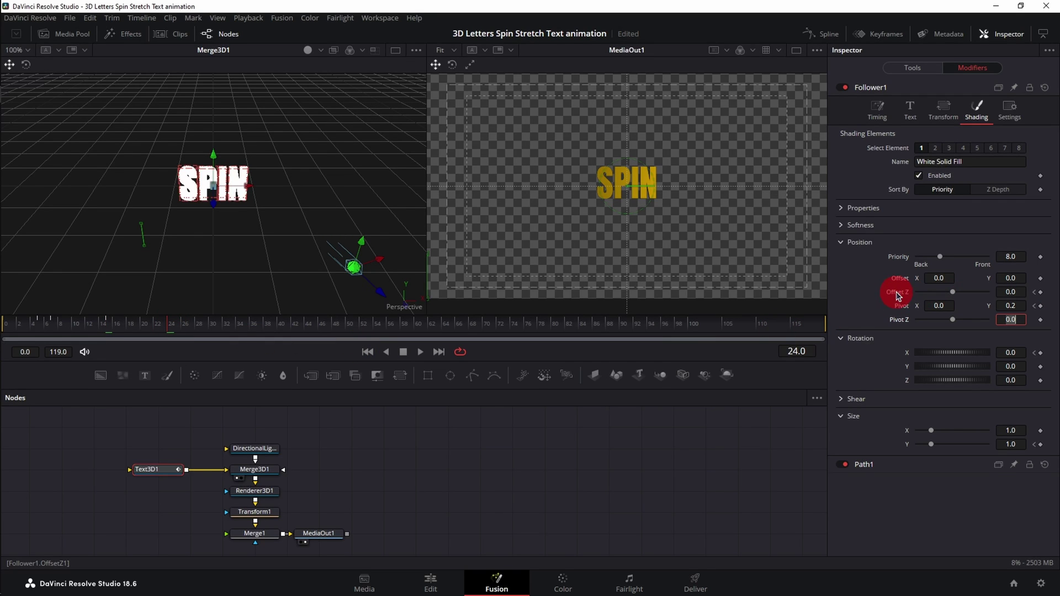
{"action": "left_click", "coordinate": [1012, 292]}
{"action": "type", "text": "2"}
{"action": "key", "text": "Return"}
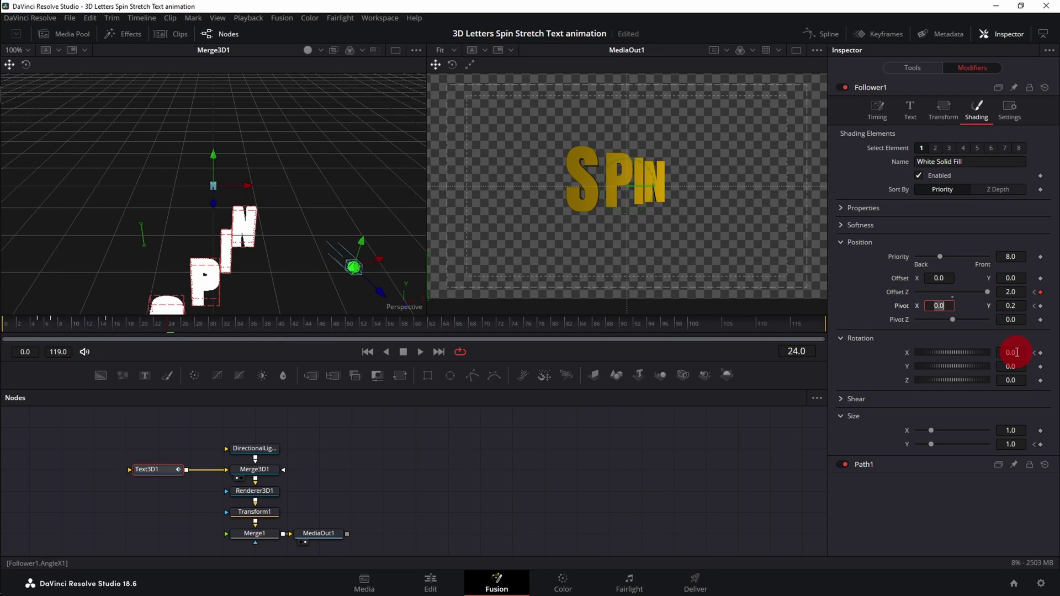
{"action": "left_click", "coordinate": [1013, 352]}
{"action": "type", "text": "360"}
{"action": "left_click", "coordinate": [1015, 445]}
{"action": "left_click", "coordinate": [1014, 446]}
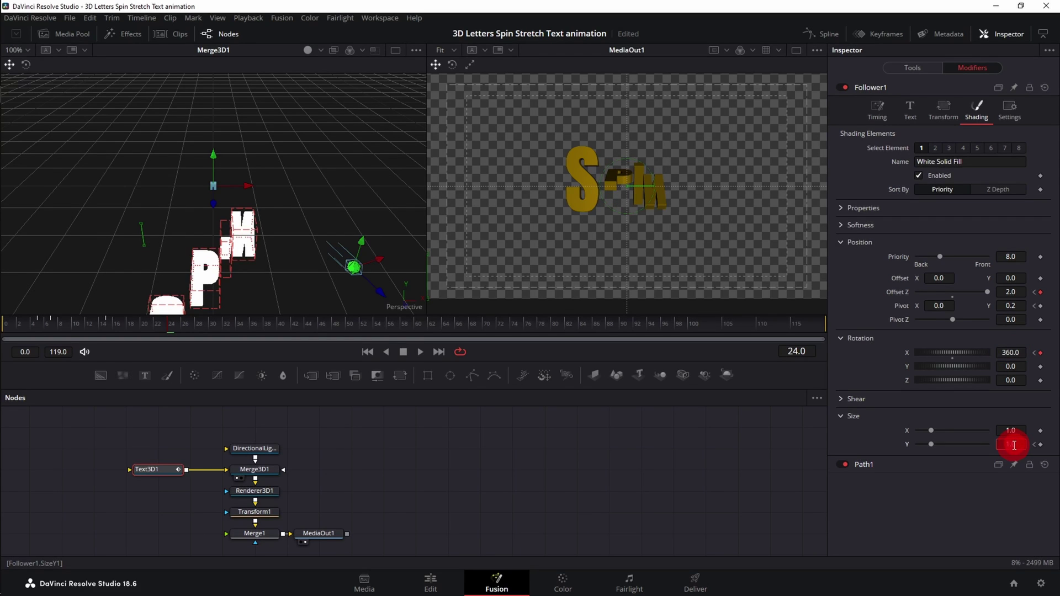
{"action": "type", "text": "2"}
{"action": "key", "text": "Return"}
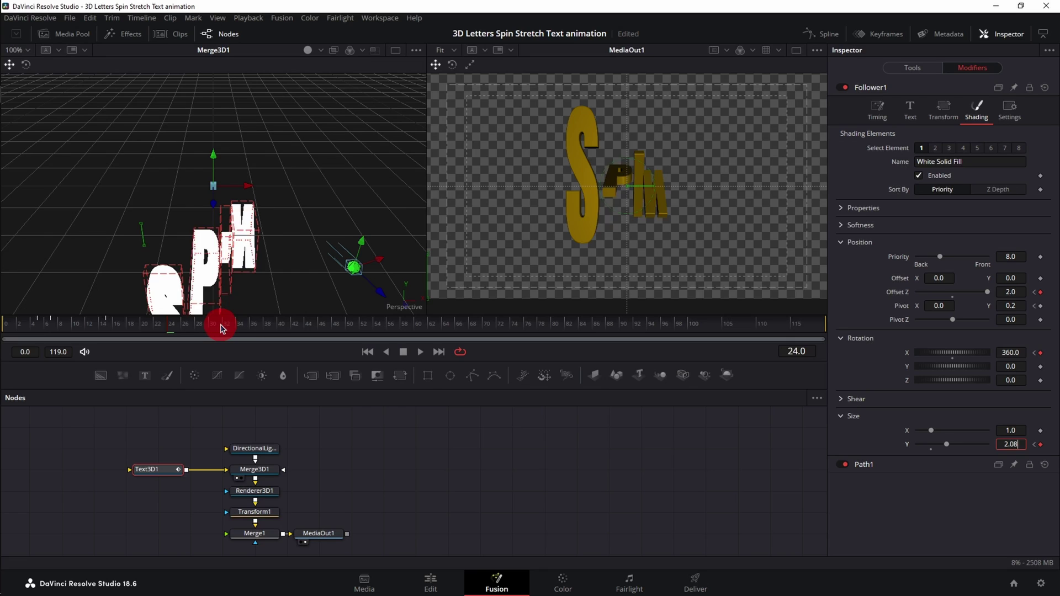
Add hold keys for Rotation X and Size Y at frame 32 and Offset Z at 40, then preview
{"action": "left_click", "coordinate": [230, 325]}
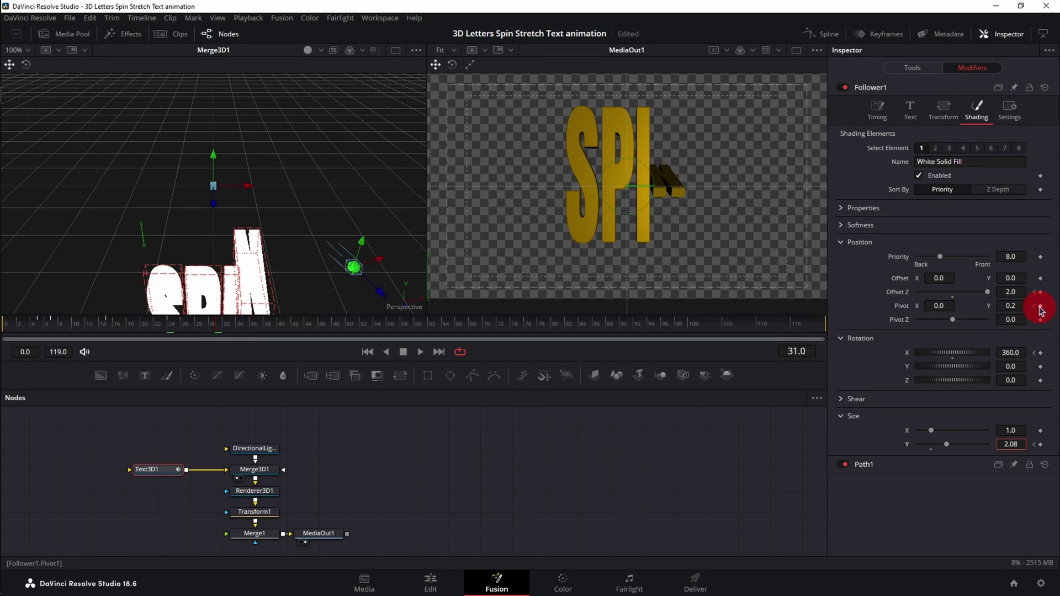
{"action": "left_click", "coordinate": [223, 325]}
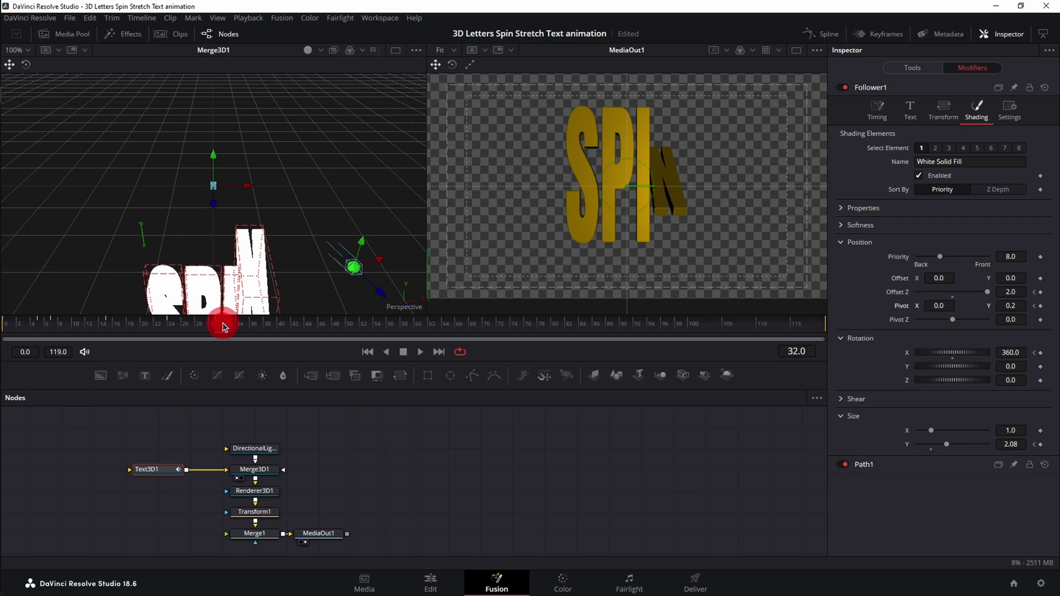
{"action": "left_click", "coordinate": [1042, 354]}
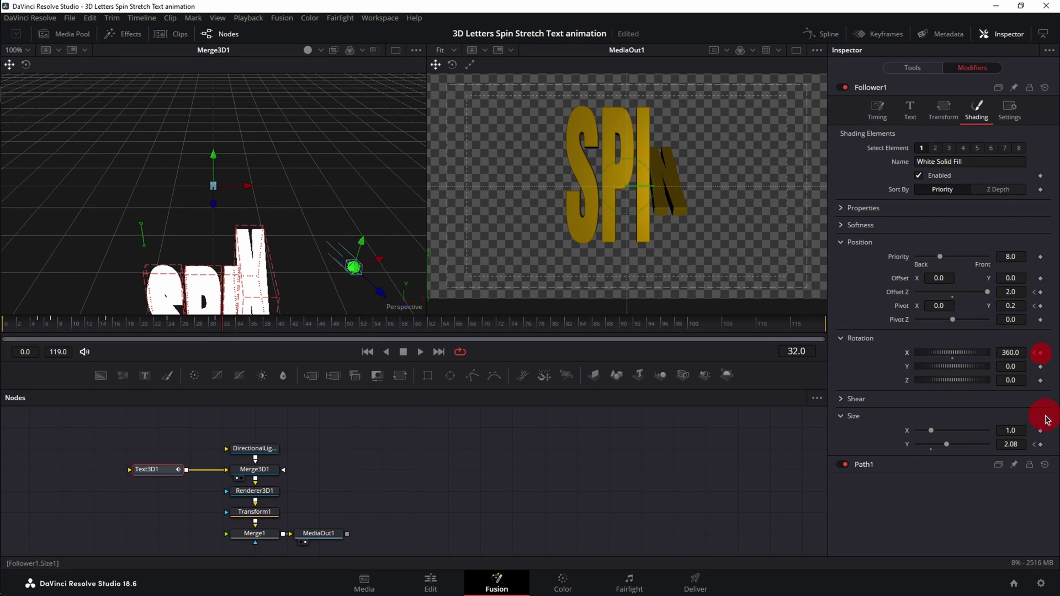
{"action": "left_click", "coordinate": [1042, 444]}
{"action": "left_click", "coordinate": [279, 328]}
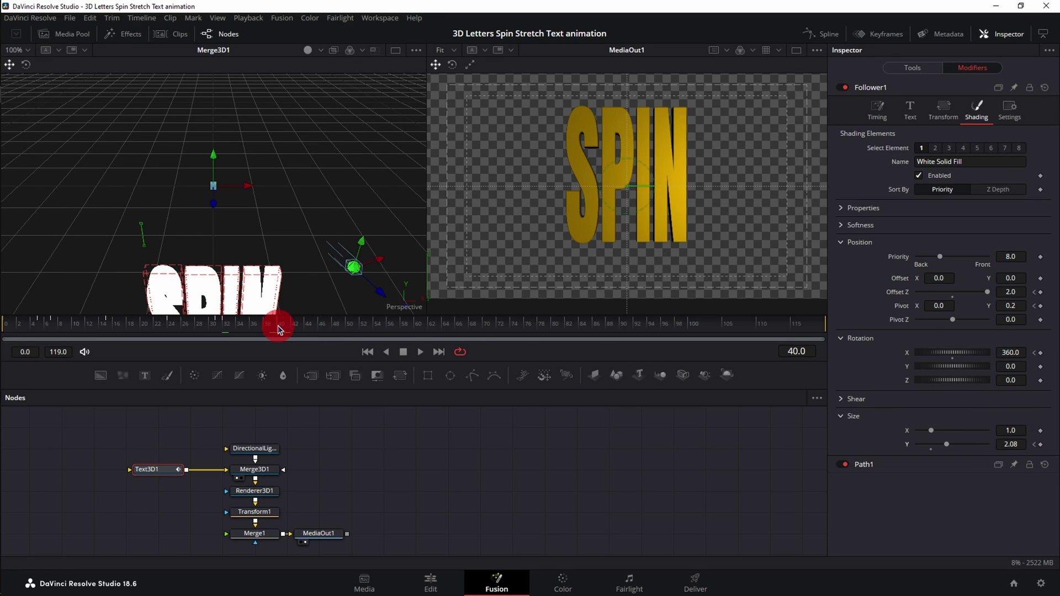
{"action": "left_click", "coordinate": [1041, 292]}
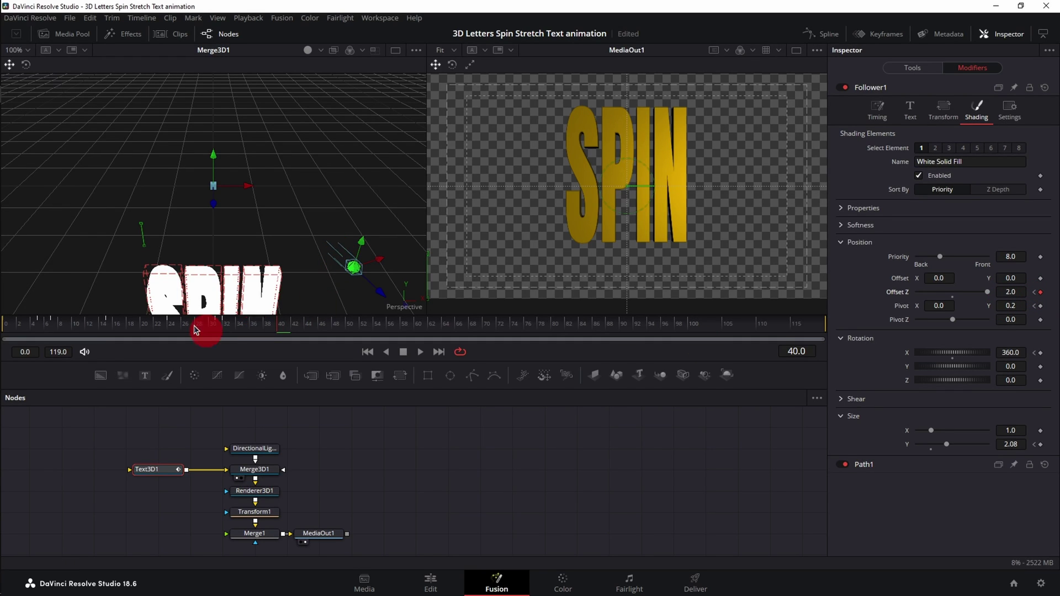
{"action": "mouse_move", "coordinate": [252, 323]}
{"action": "left_mouse_down"}
{"action": "mouse_move", "coordinate": [163, 330]}
{"action": "mouse_move", "coordinate": [283, 328]}
{"action": "left_mouse_up"}
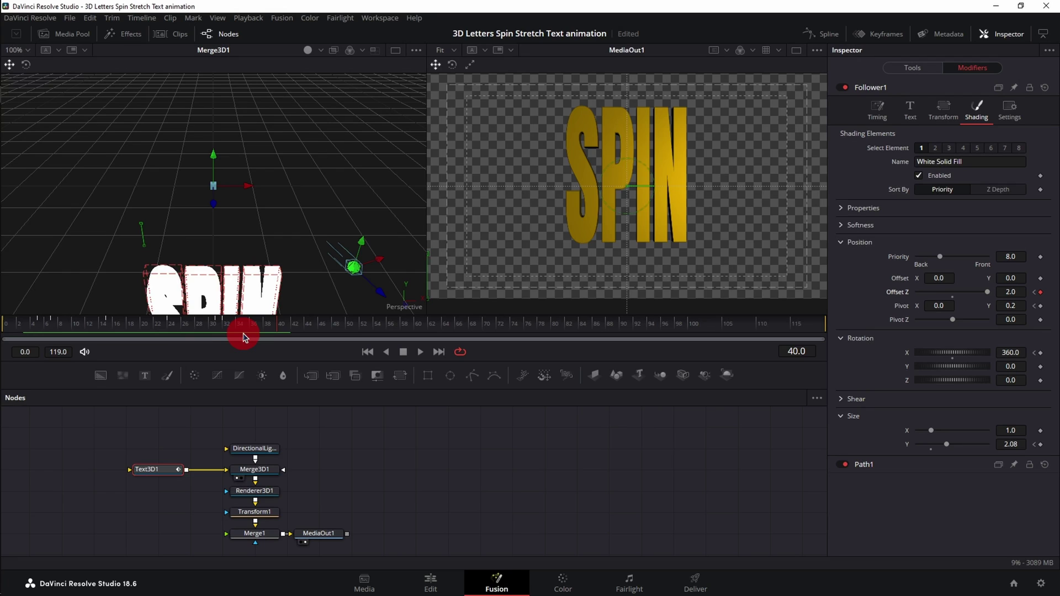
At frame 52, set Pivot Y 0.3, Rotation X 720 and Size Y 1.0
{"action": "left_click", "coordinate": [362, 323]}
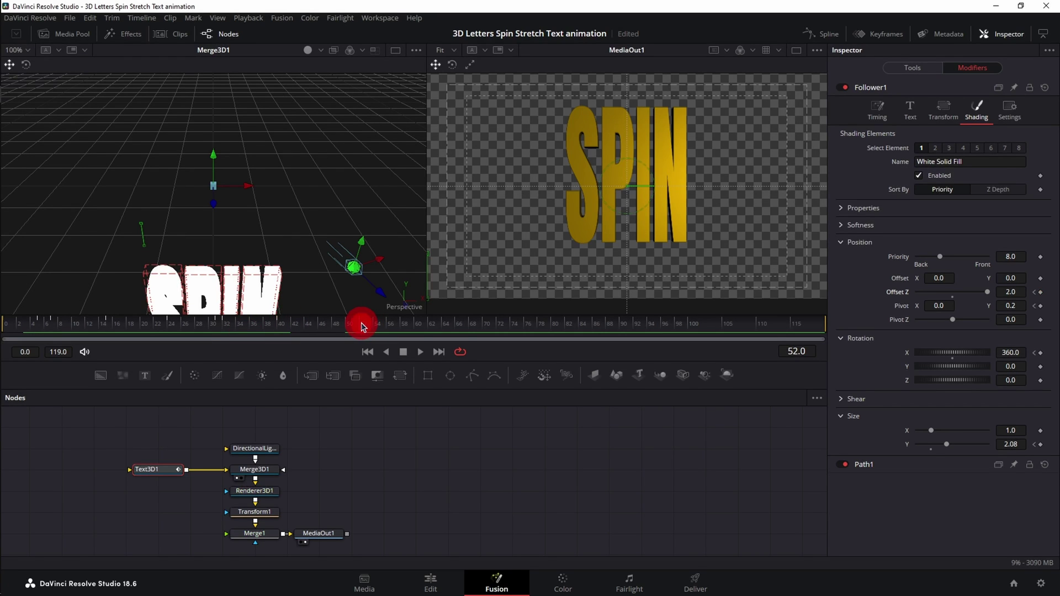
{"action": "double_click", "coordinate": [1013, 306]}
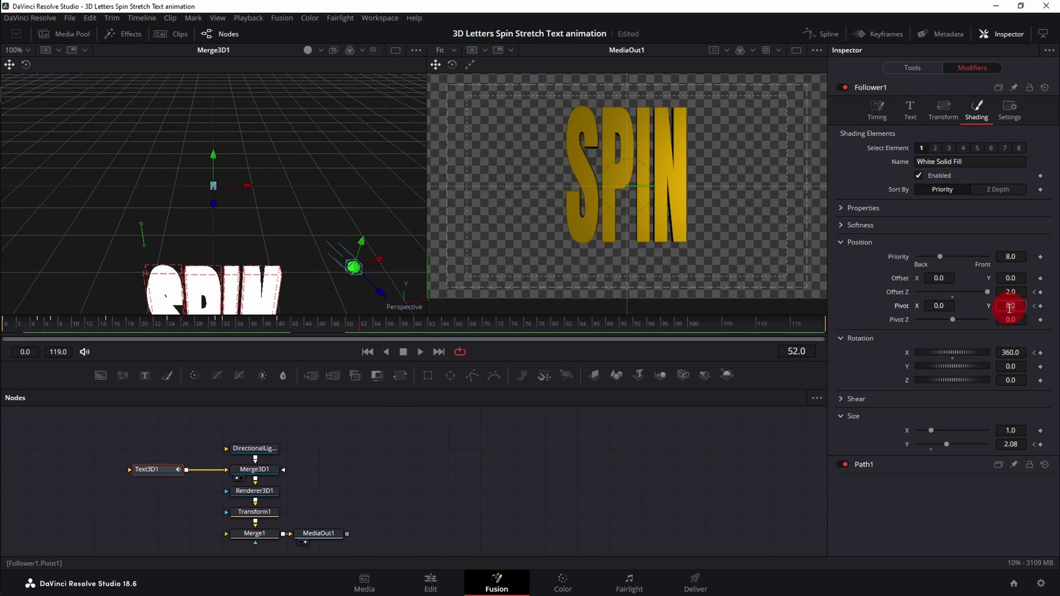
{"action": "type", "text": "0.3"}
{"action": "key", "text": "Return"}
{"action": "double_click", "coordinate": [1014, 353]}
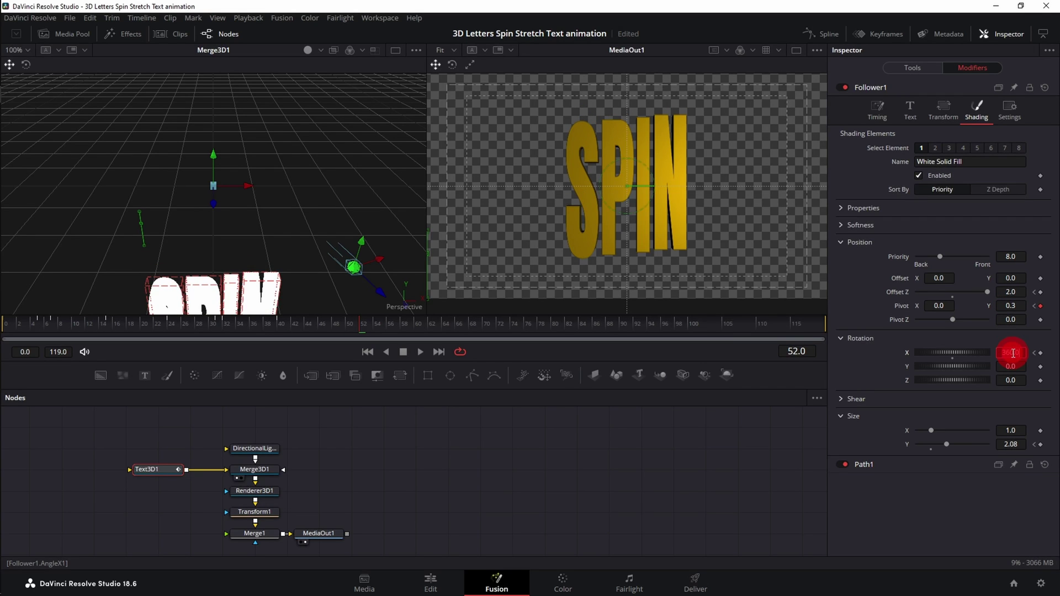
{"action": "type", "text": "720"}
{"action": "key", "text": "Return"}
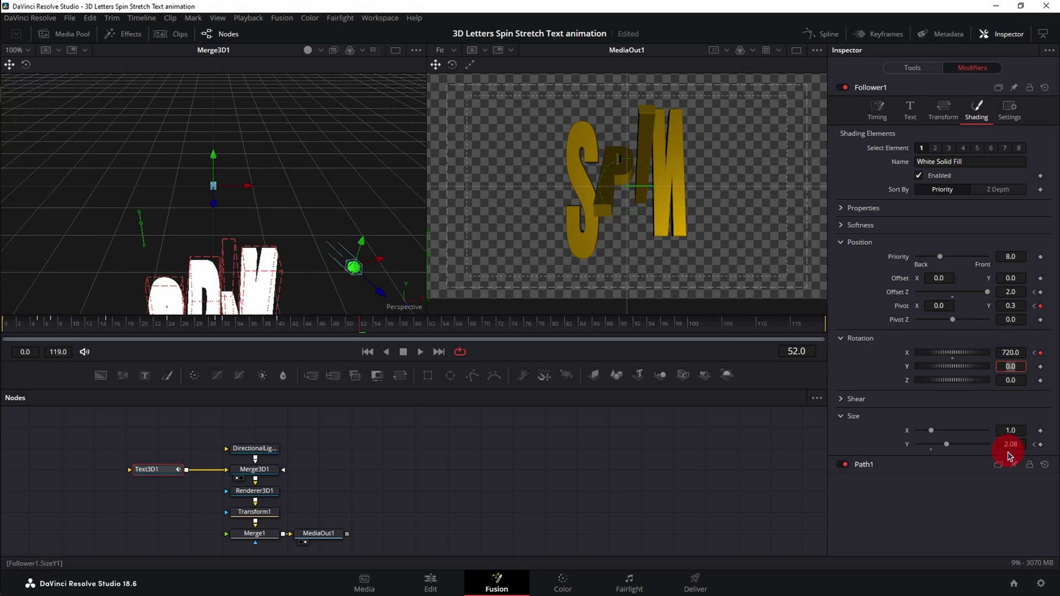
{"action": "double_click", "coordinate": [1011, 445]}
{"action": "type", "text": "1"}
{"action": "key", "text": "Return"}
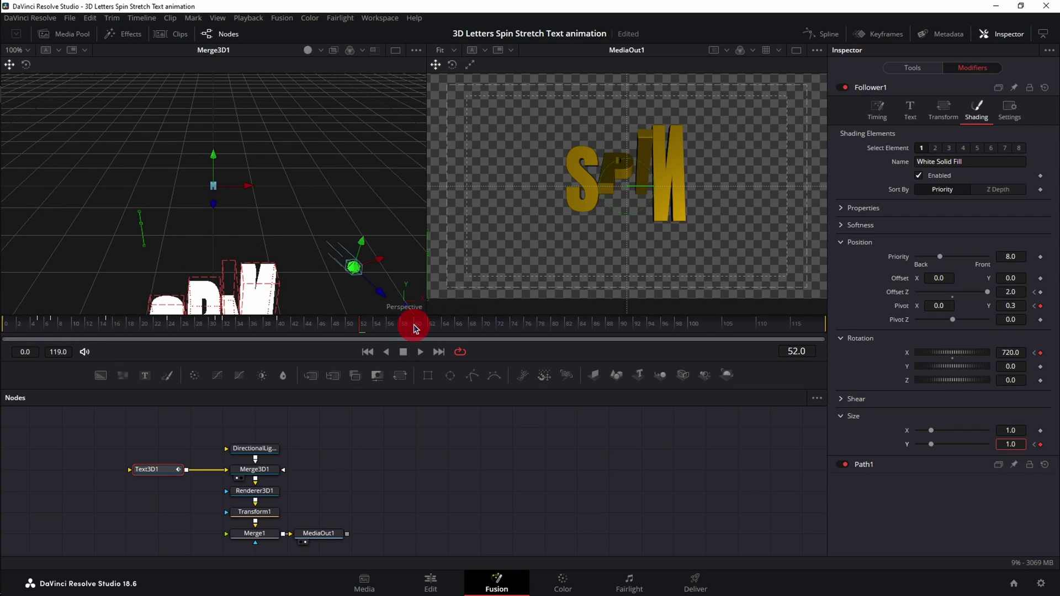
At frame 60, set Offset Z back to 0
{"action": "left_click_drag", "start_coordinate": [390, 323], "coordinate": [414, 323]}
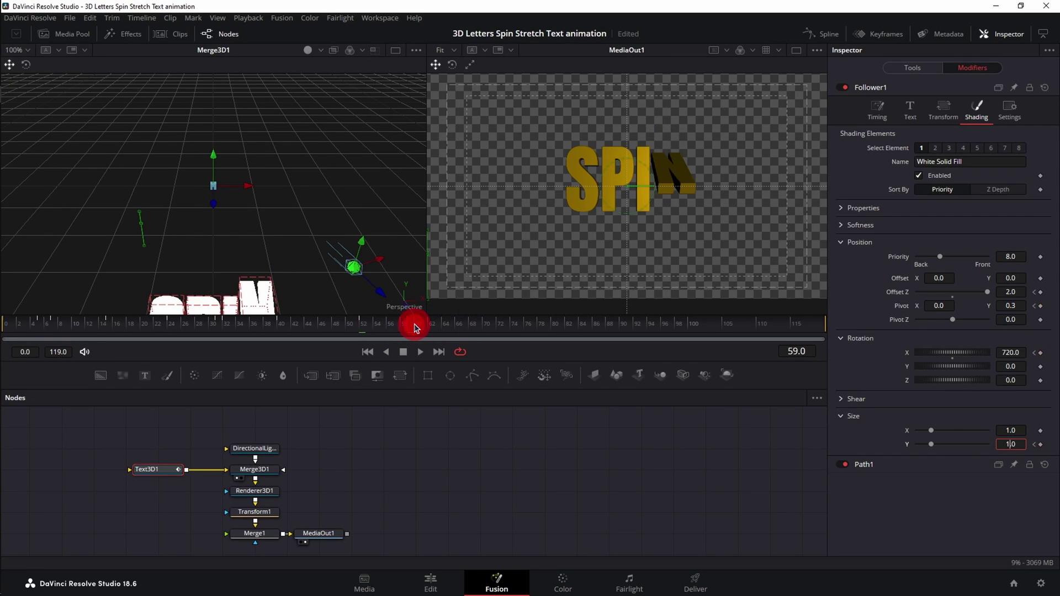
{"action": "double_click", "coordinate": [1009, 291]}
{"action": "key", "text": "Tab"}
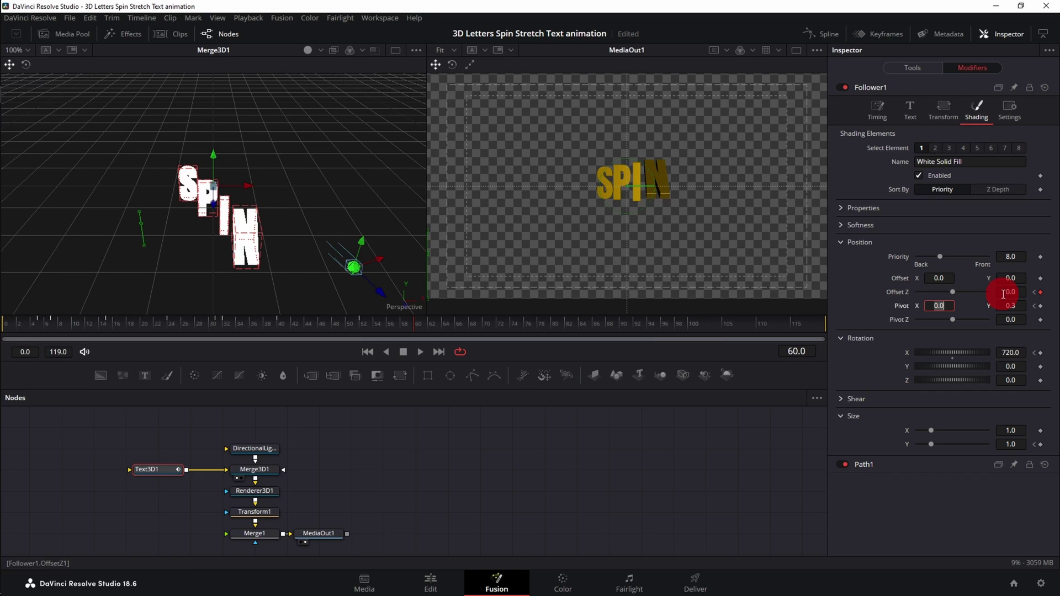
Add a Shake modifier to Transform1's Center
{"action": "left_click", "coordinate": [254, 512]}
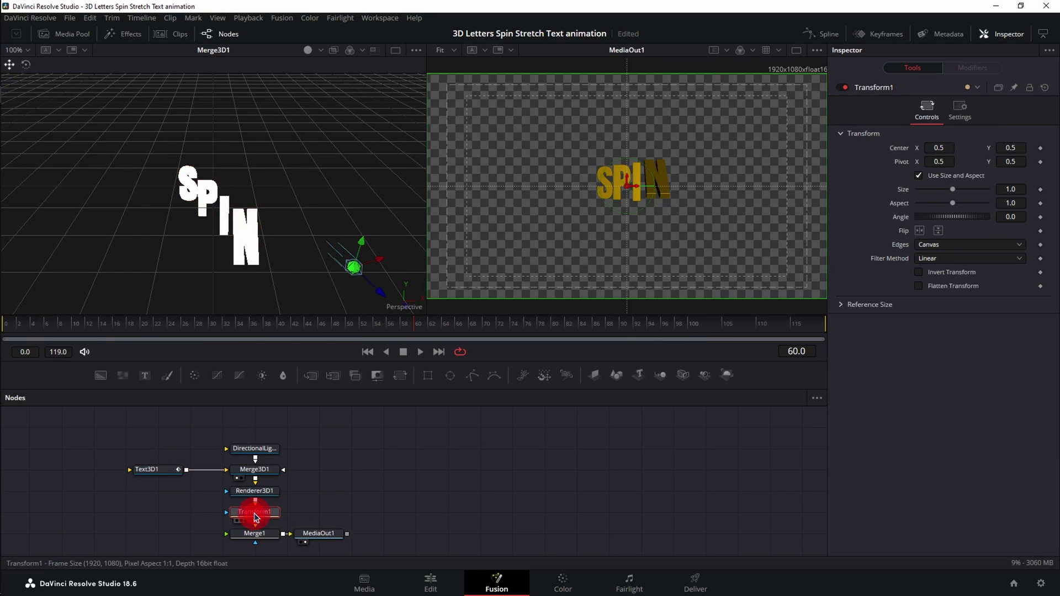
{"action": "right_click", "coordinate": [902, 152]}
{"action": "mouse_move", "coordinate": [935, 194]}
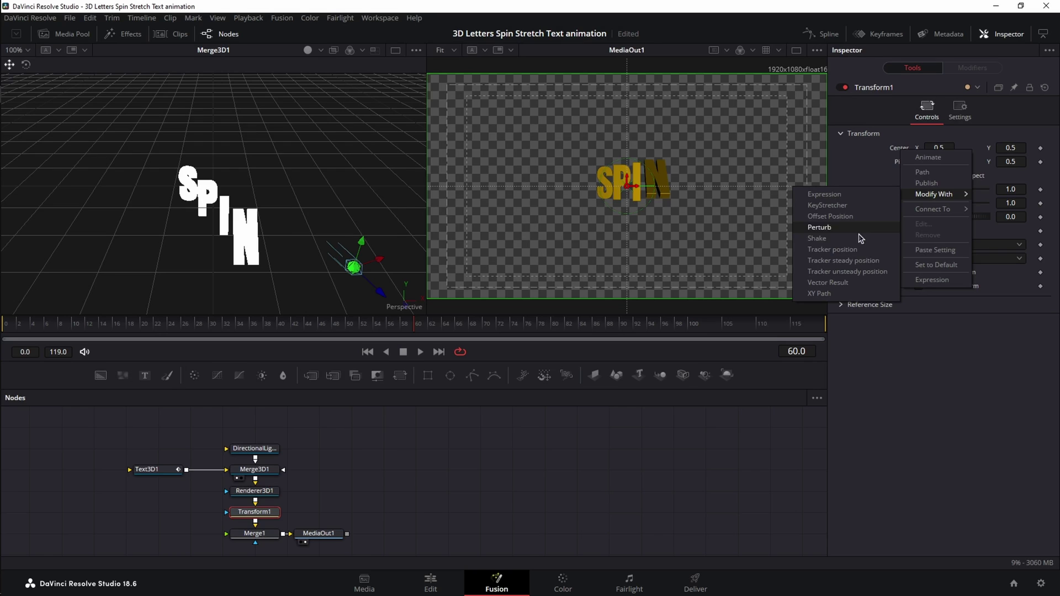
{"action": "left_click", "coordinate": [836, 239]}
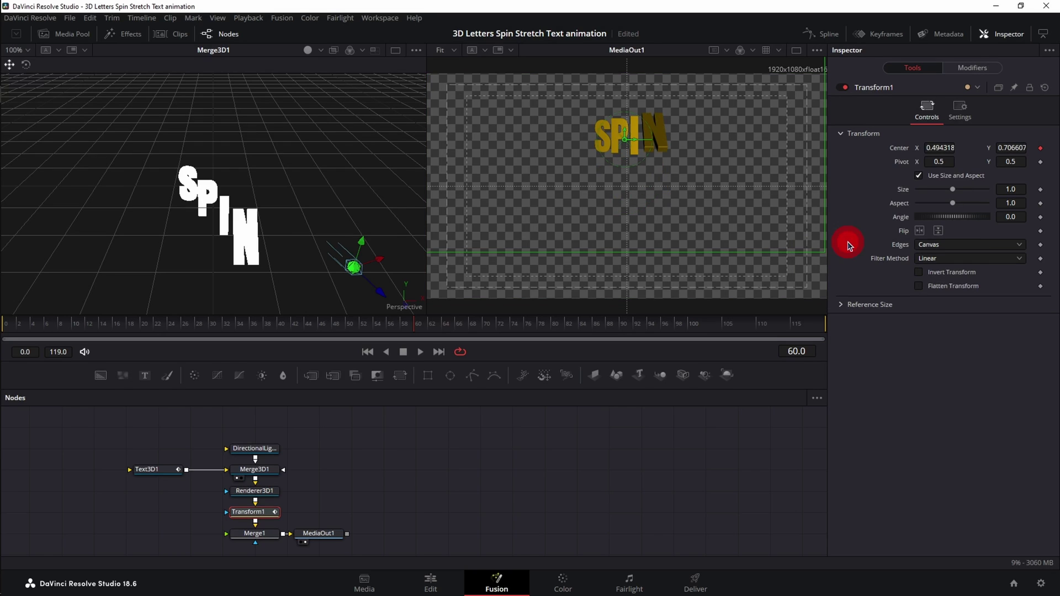
Set the Shake modifier's smoothness to 10 and minimum to 0.495
{"action": "left_click", "coordinate": [971, 68]}
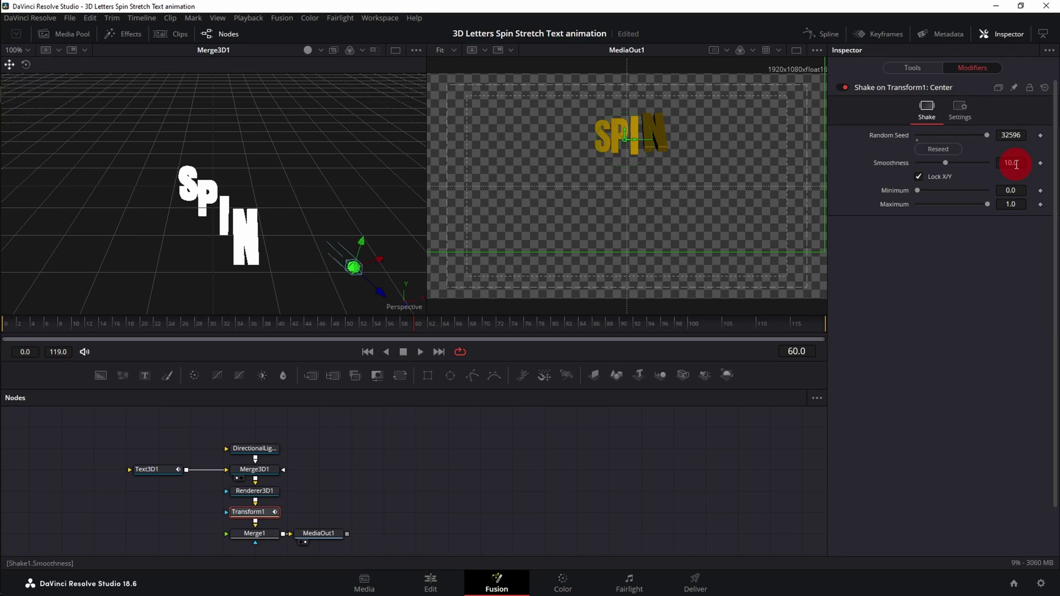
{"action": "left_click", "coordinate": [1024, 206]}
{"action": "left_click", "coordinate": [1014, 191]}
{"action": "type", "text": "0.495"}
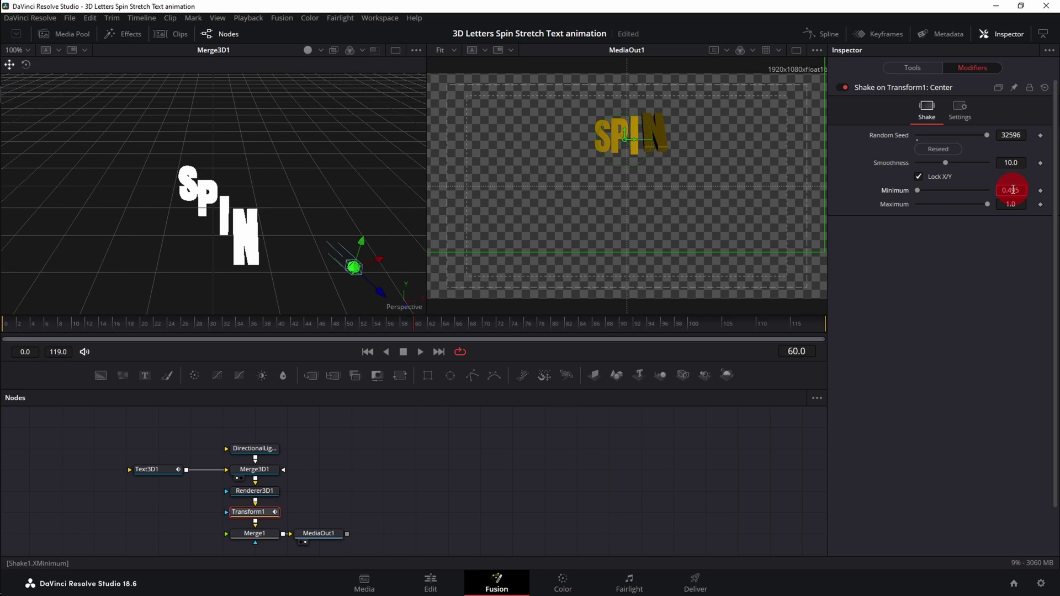
{"action": "left_click", "coordinate": [1014, 205]}
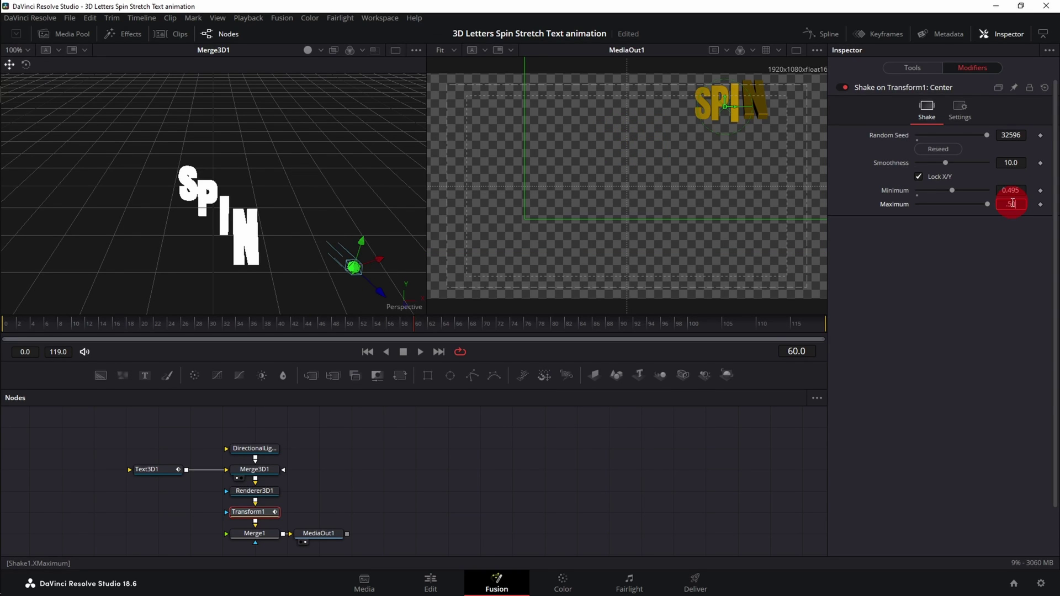
{"action": "key", "text": "Return"}
Select MediaOut1, play the SPIN animation from the start, stop it, and hide the Inspector
{"action": "left_click", "coordinate": [319, 533]}
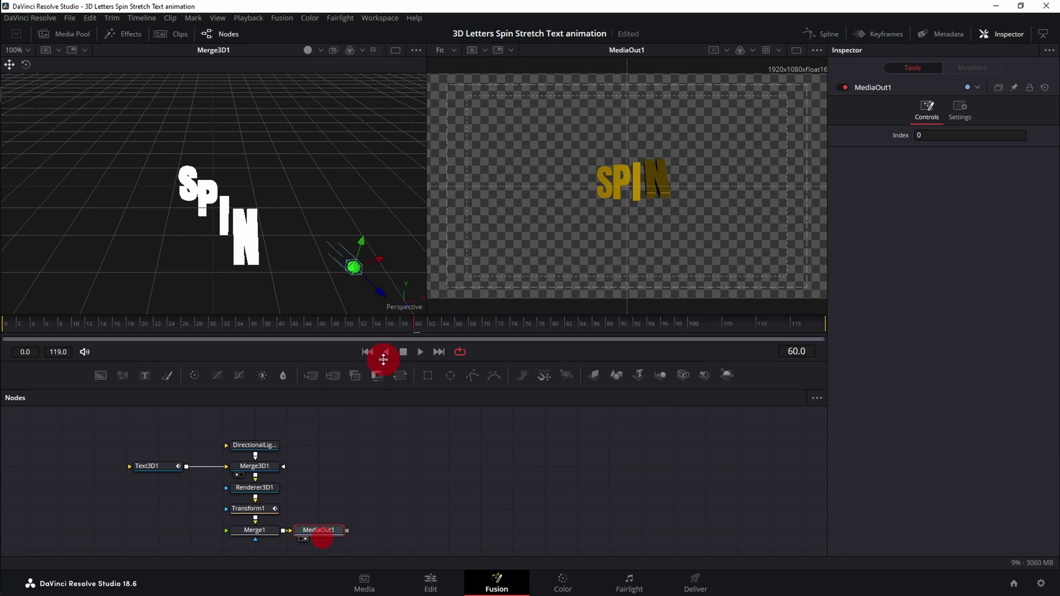
{"action": "left_click", "coordinate": [367, 351]}
{"action": "left_click", "coordinate": [420, 352]}
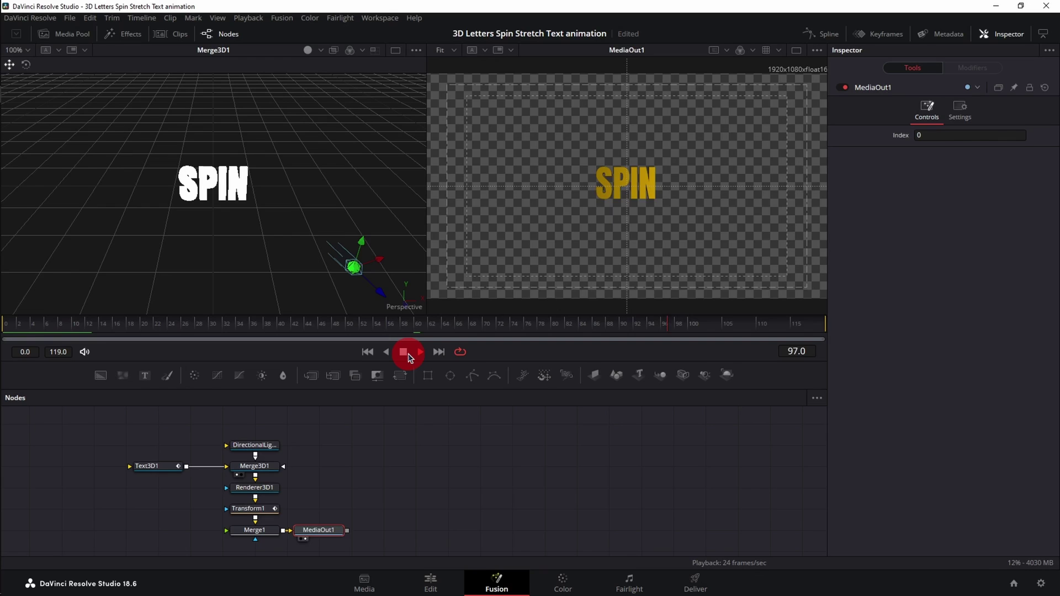
{"action": "left_click", "coordinate": [1001, 35]}
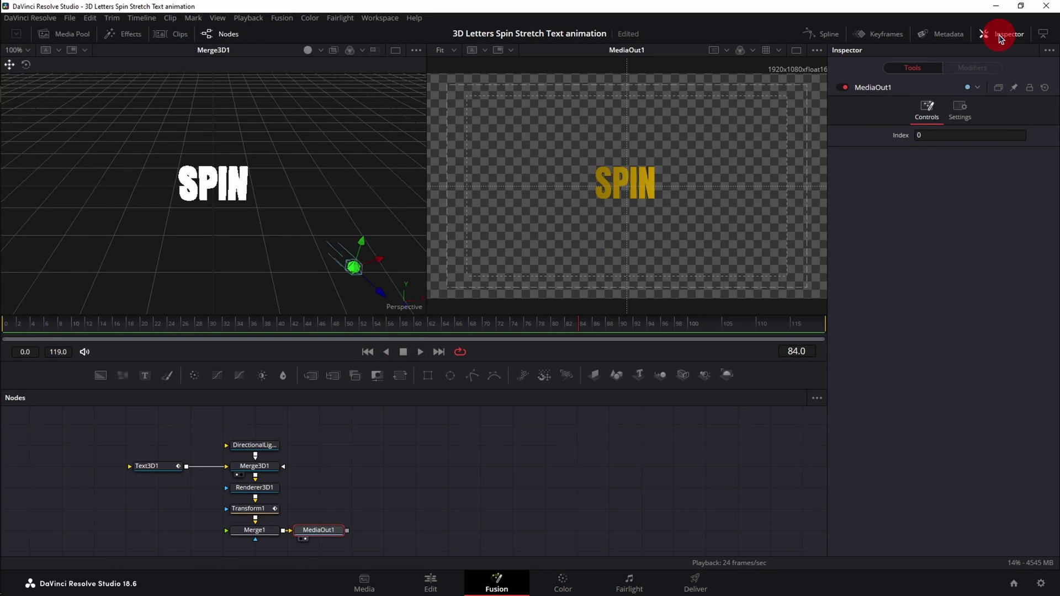
{"action": "left_click", "coordinate": [828, 35]}
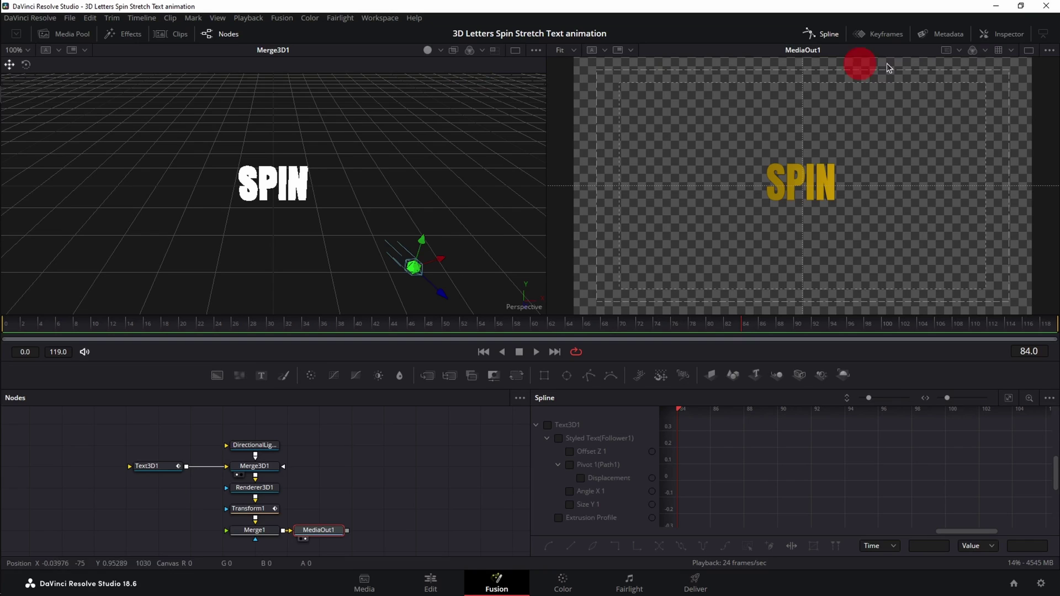
Switch to a single viewer, show the Offset Z 1 curve, fit it, and smooth all its keyframes
{"action": "left_click", "coordinate": [1029, 55]}
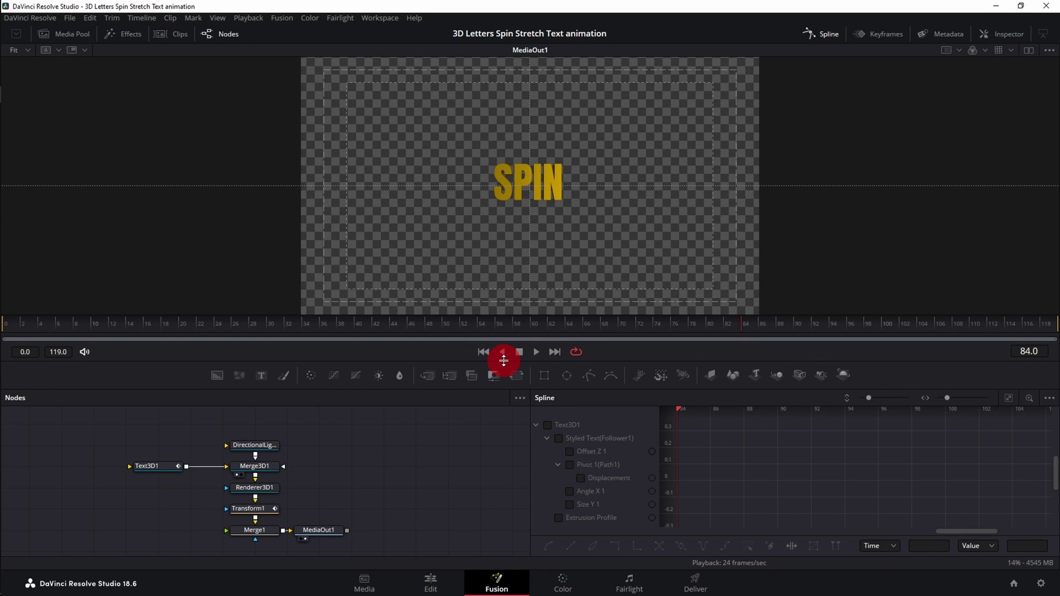
{"action": "left_click_drag", "start_coordinate": [505, 363], "coordinate": [513, 248]}
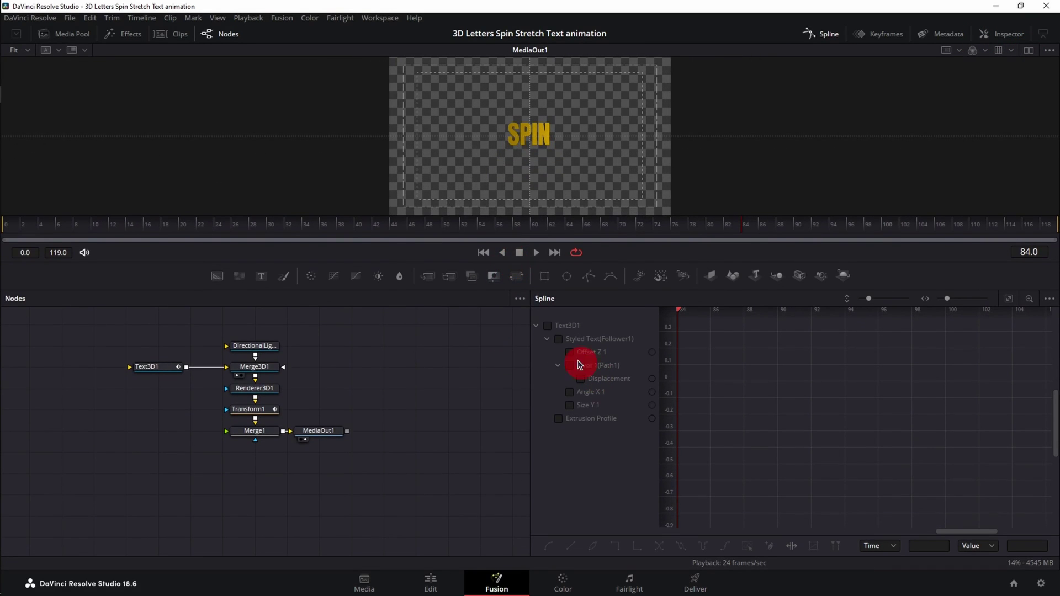
{"action": "left_click", "coordinate": [570, 353]}
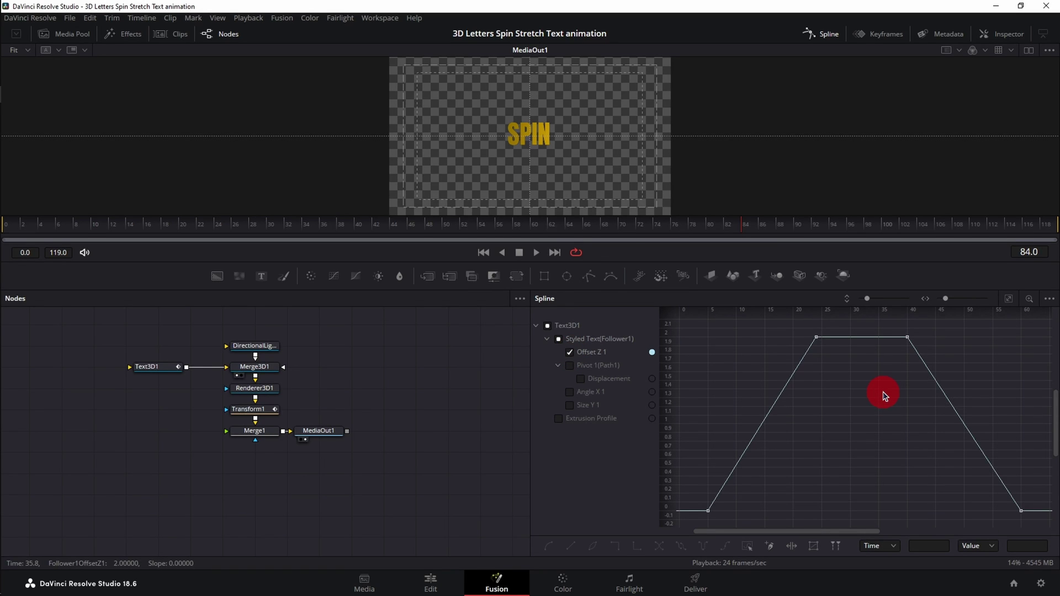
{"action": "left_click_drag", "start_coordinate": [530, 407], "coordinate": [385, 407]}
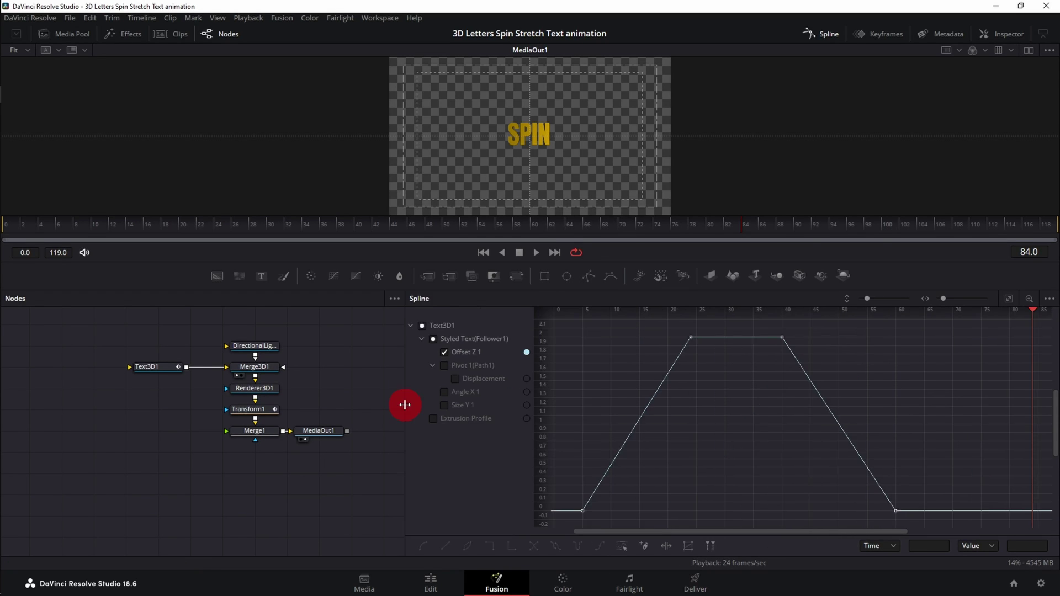
{"action": "key", "text": "ctrl+f"}
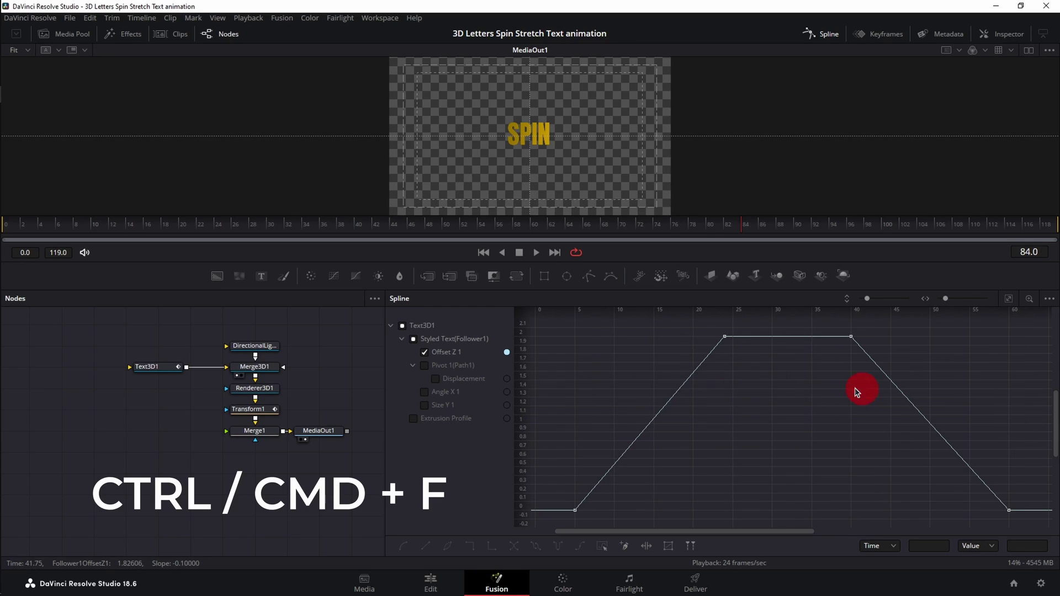
{"action": "left_click_drag", "start_coordinate": [546, 333], "coordinate": [1019, 532]}
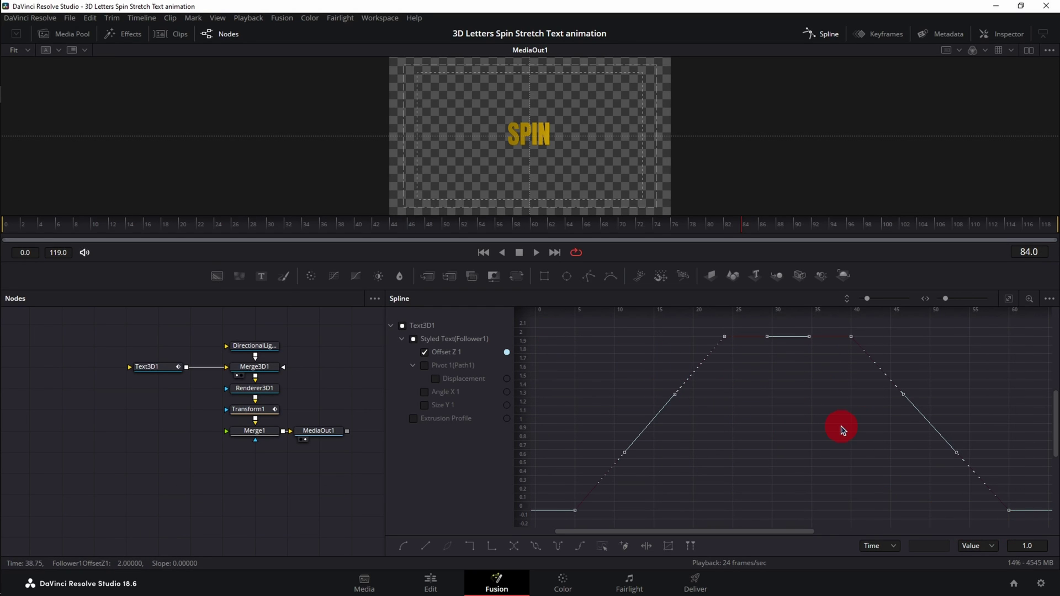
{"action": "key", "text": "s"}
{"action": "key", "text": "s"}
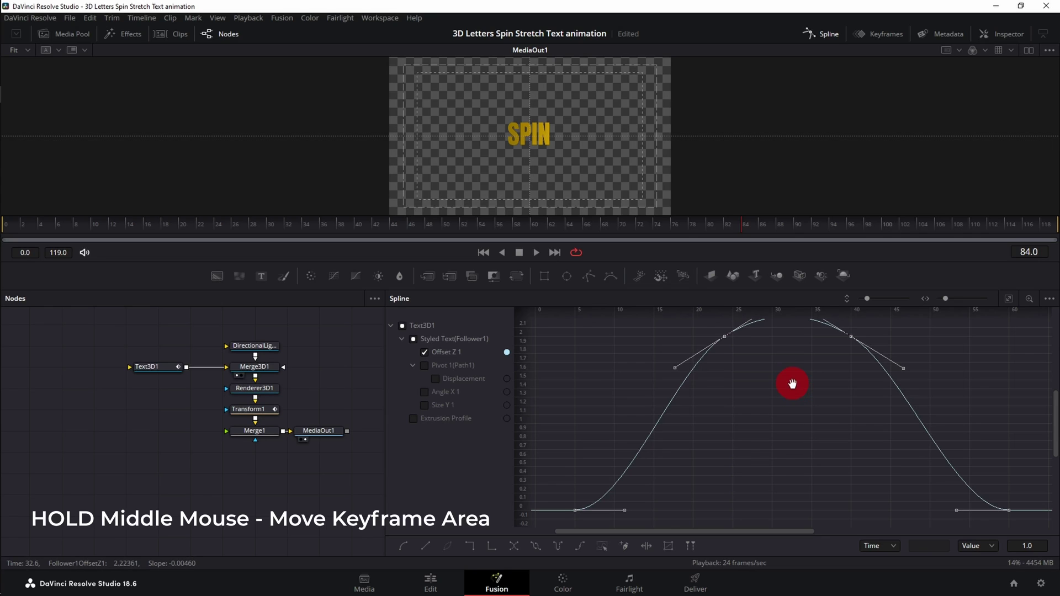
Adjust the Offset Z Bezier handles to flatten the plateau and reshape the rise and fall
{"action": "left_click_drag", "start_coordinate": [792, 383], "coordinate": [793, 419]}
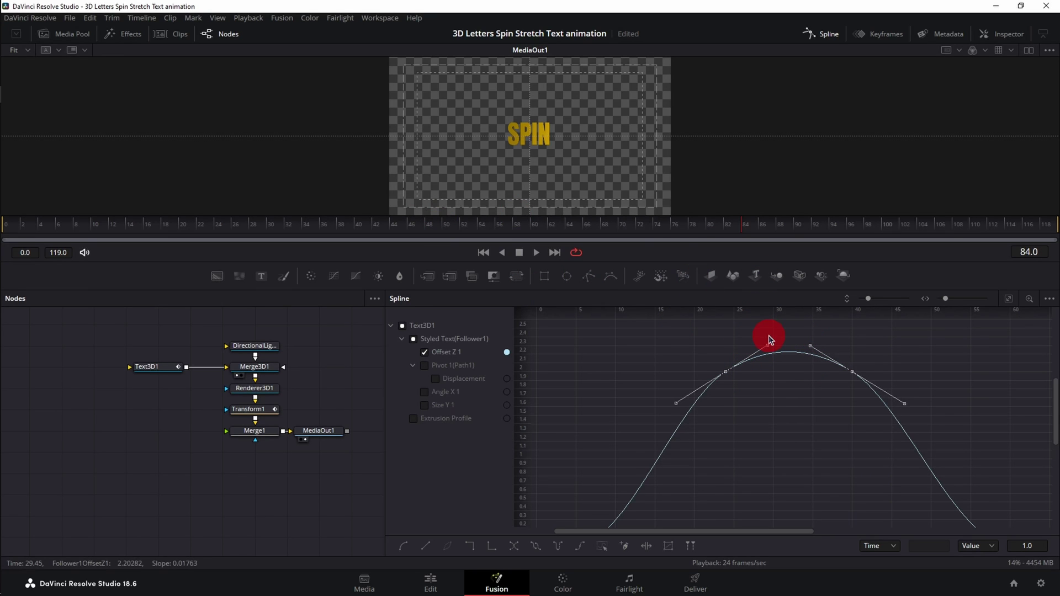
{"action": "left_click_drag", "start_coordinate": [765, 348], "coordinate": [767, 372]}
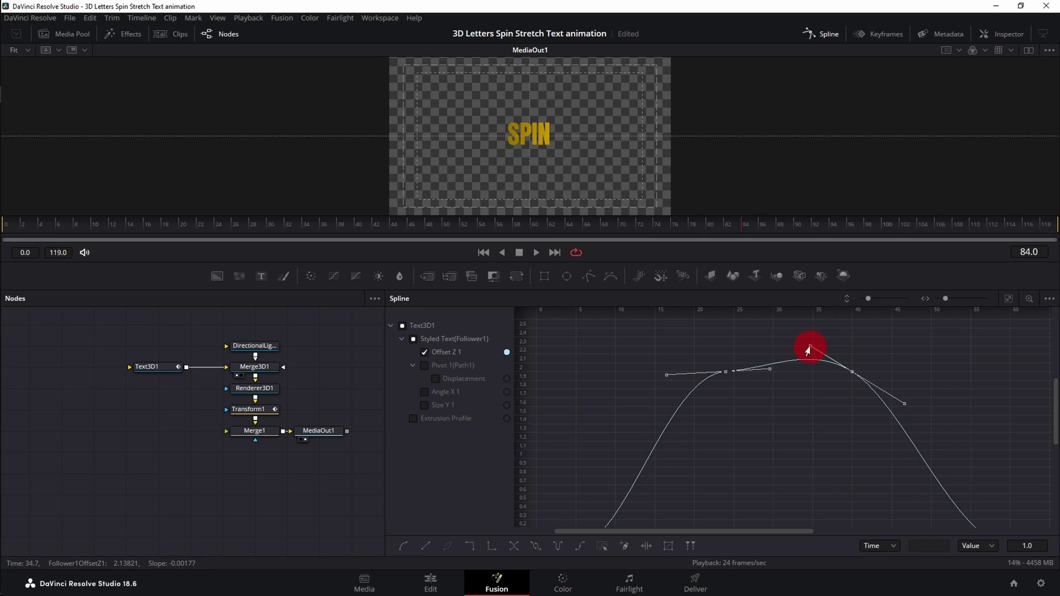
{"action": "left_click_drag", "start_coordinate": [811, 349], "coordinate": [805, 373]}
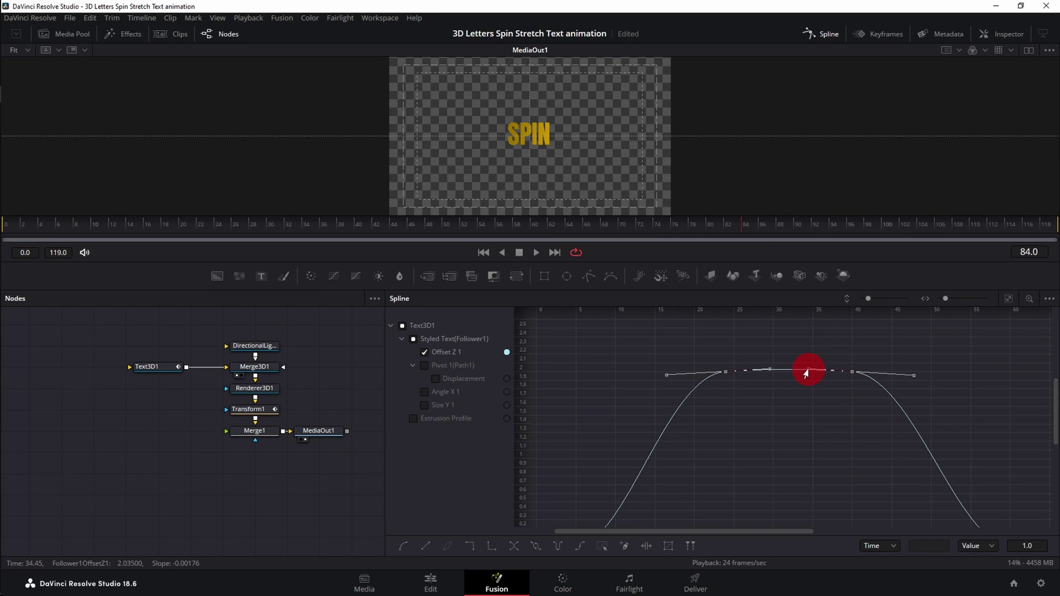
{"action": "key", "text": "f"}
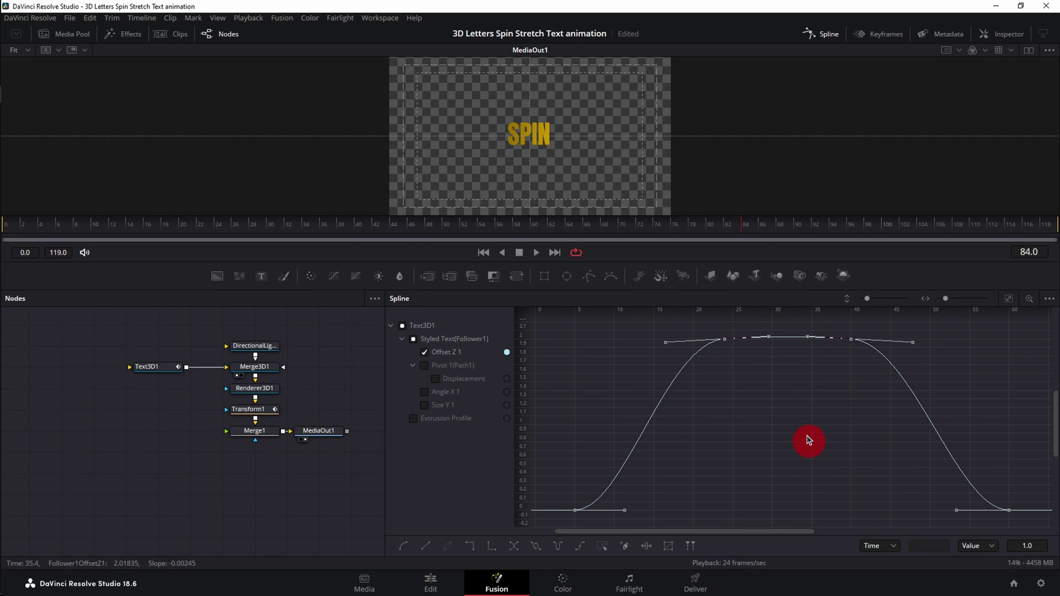
{"action": "left_click", "coordinate": [663, 347], "text": "ctrl"}
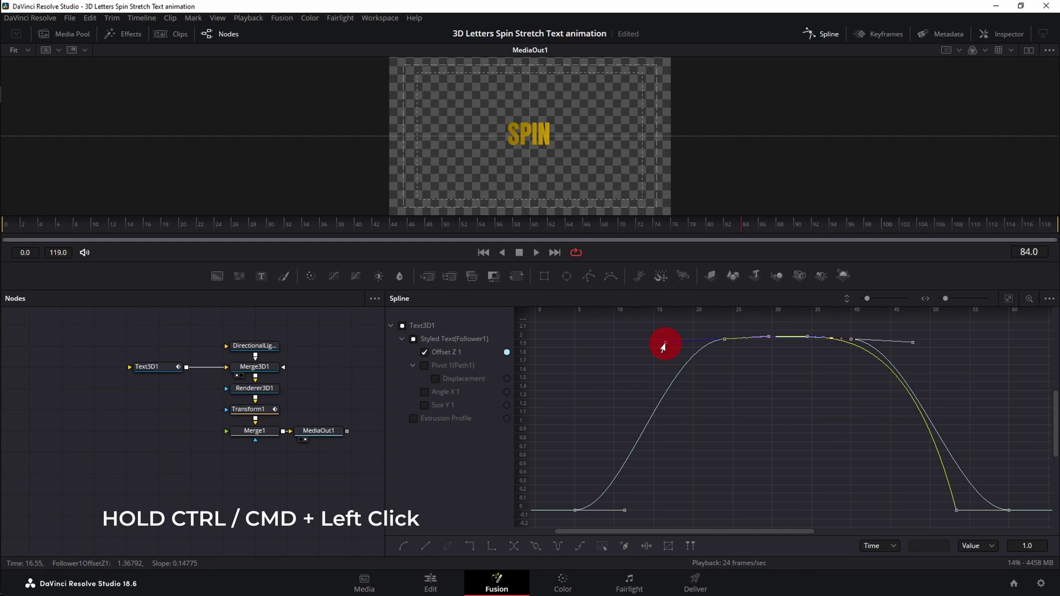
{"action": "left_click", "coordinate": [664, 347], "text": "ctrl"}
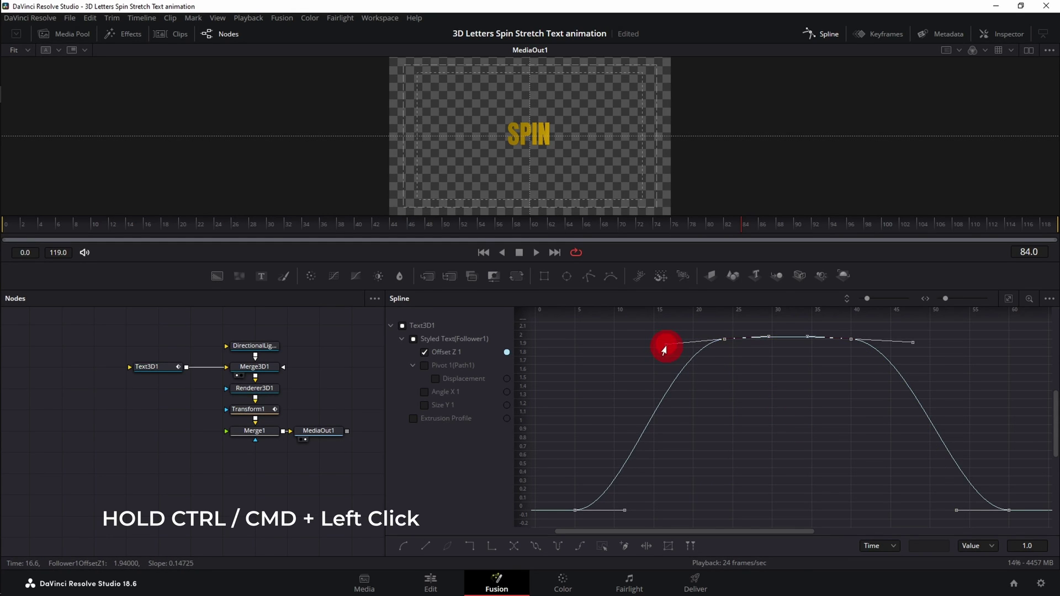
{"action": "left_click_drag", "start_coordinate": [666, 344], "coordinate": [673, 378]}
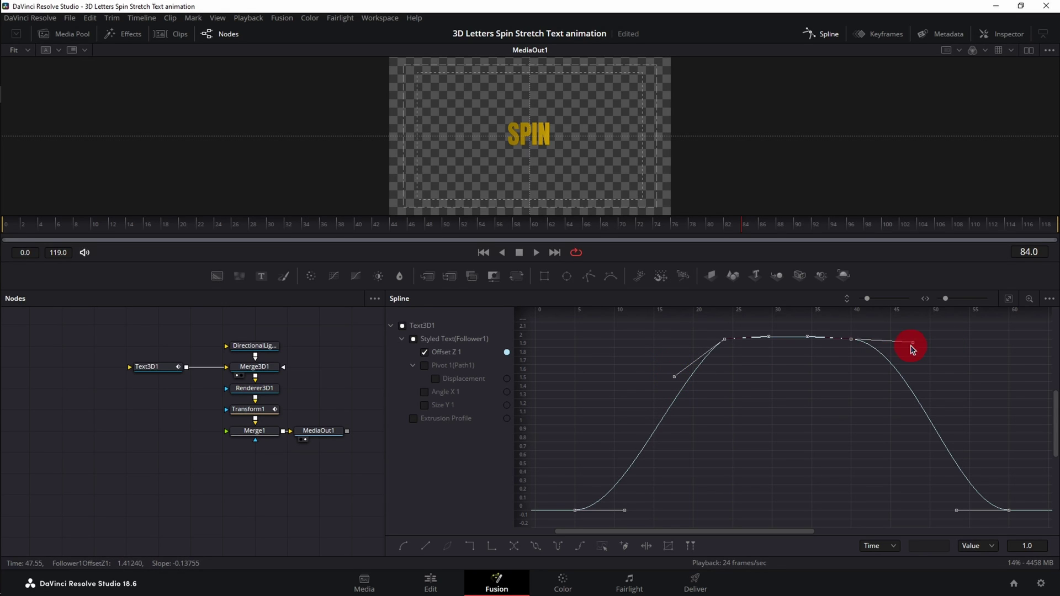
{"action": "left_click_drag", "start_coordinate": [913, 343], "coordinate": [901, 374]}
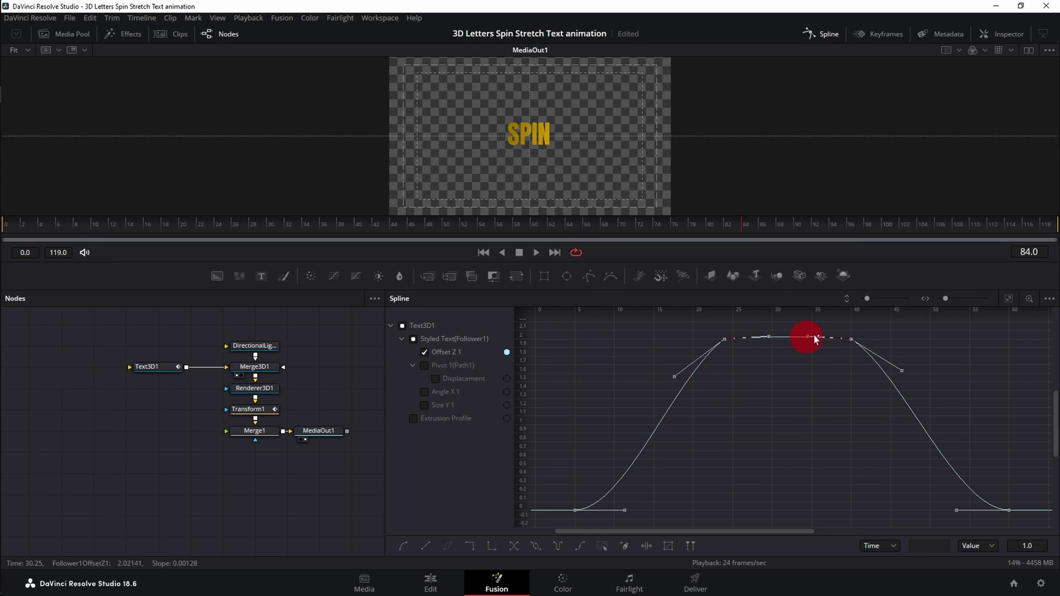
Swap the Offset Z 1 curve for Displacement and smooth all its keyframes
{"action": "left_click", "coordinate": [425, 354]}
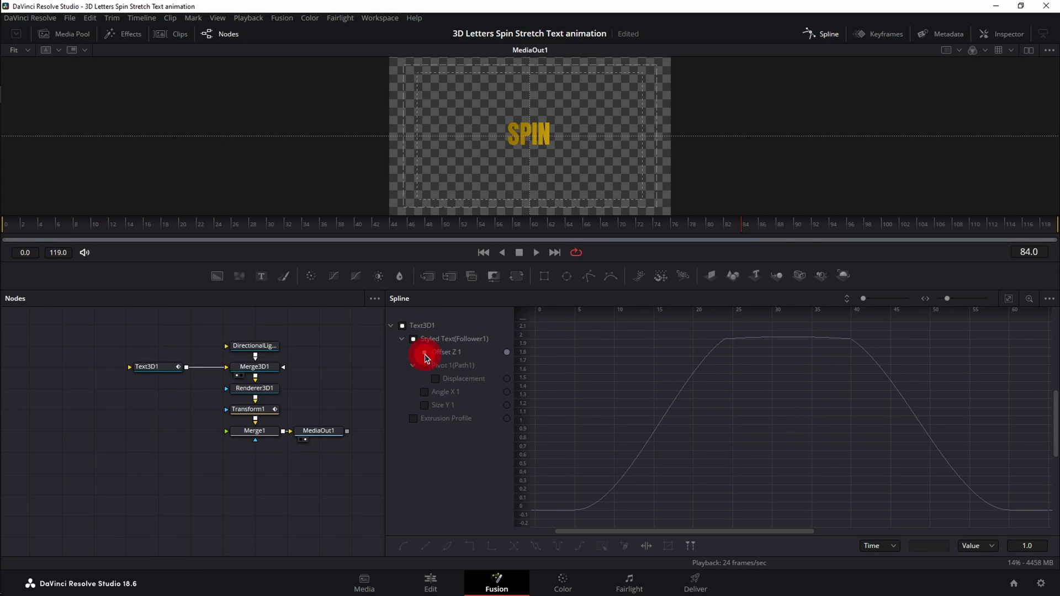
{"action": "left_click", "coordinate": [436, 379]}
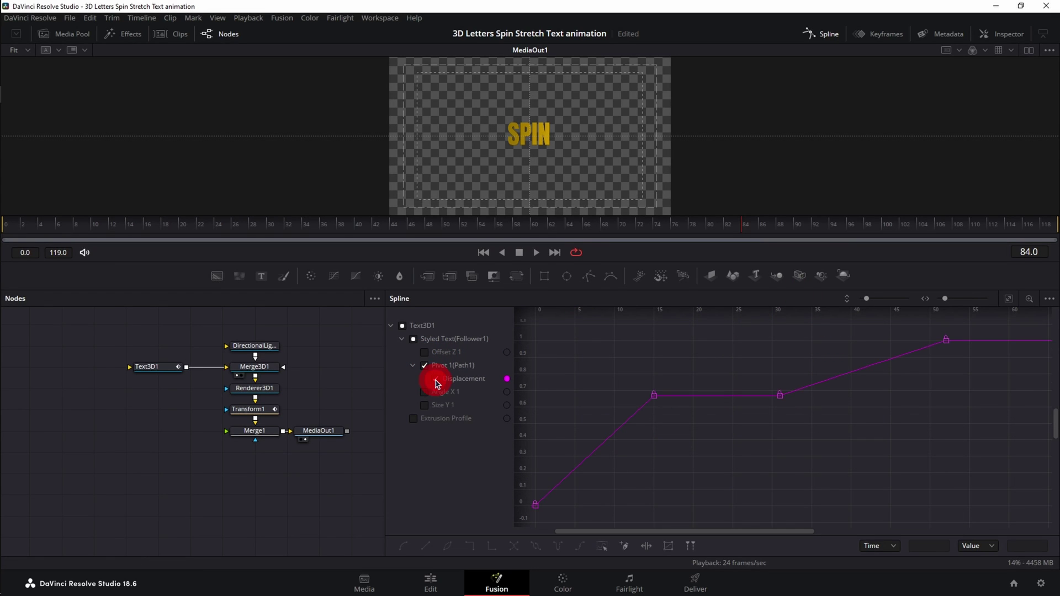
{"action": "scroll", "coordinate": [824, 432], "scroll_direction": "up", "scroll_amount": 1}
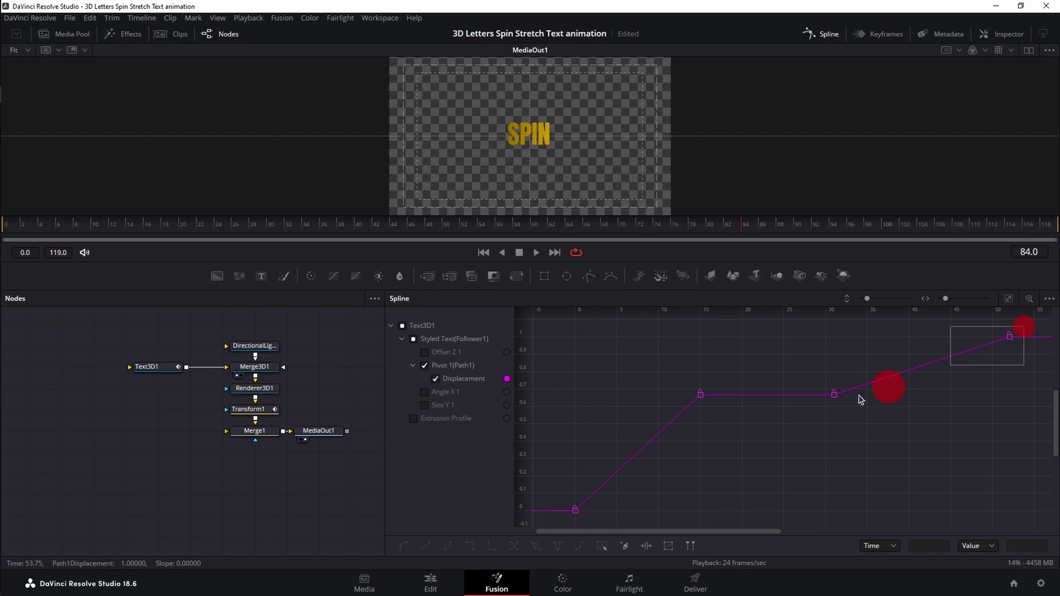
{"action": "left_click_drag", "start_coordinate": [1020, 328], "coordinate": [551, 516]}
{"action": "key", "text": "s"}
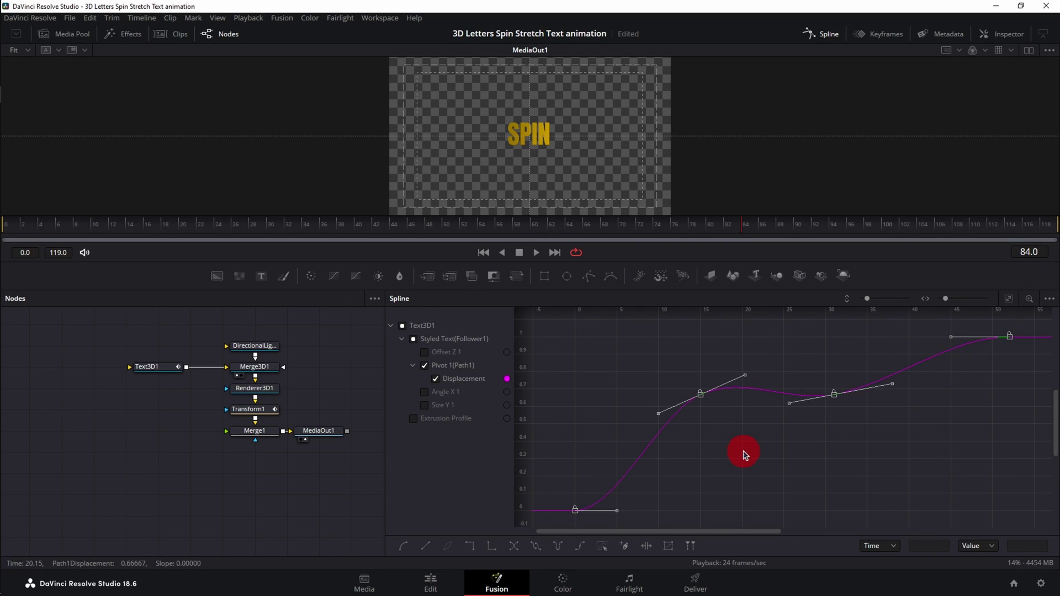
{"action": "left_click", "coordinate": [744, 454]}
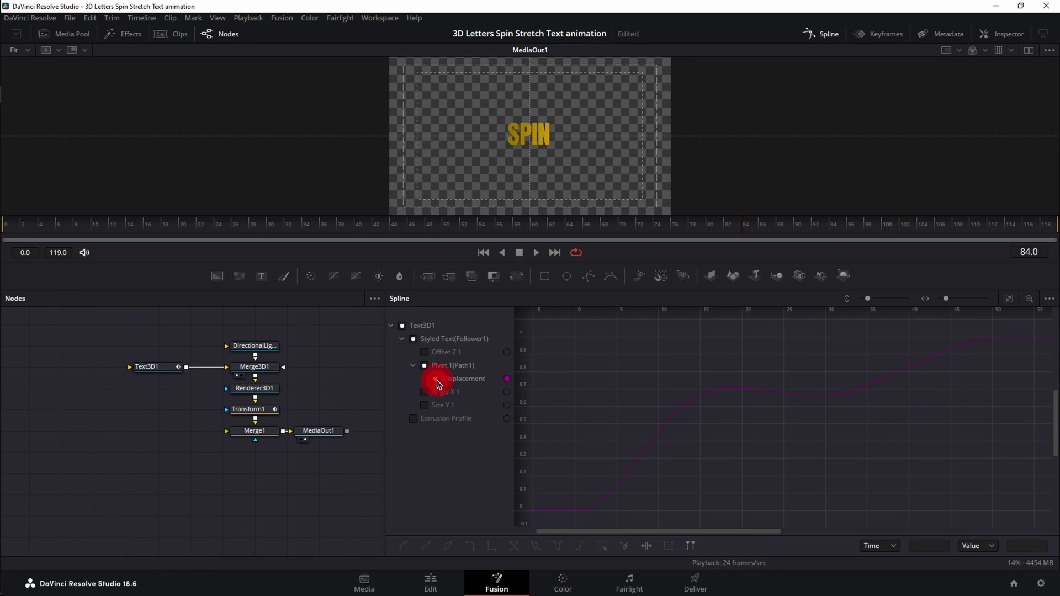
Show the Angle X 1 curve, smooth all its keyframes, and level the handles at the hold and final keys
{"action": "left_click", "coordinate": [437, 380]}
{"action": "left_click", "coordinate": [426, 393]}
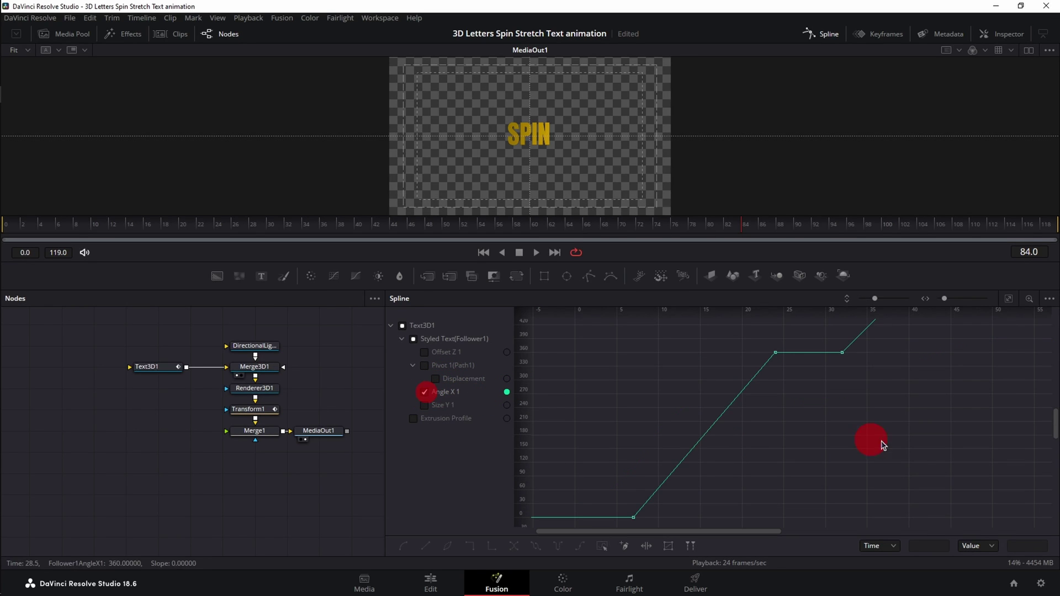
{"action": "scroll", "coordinate": [916, 448], "scroll_direction": "down", "scroll_amount": 2}
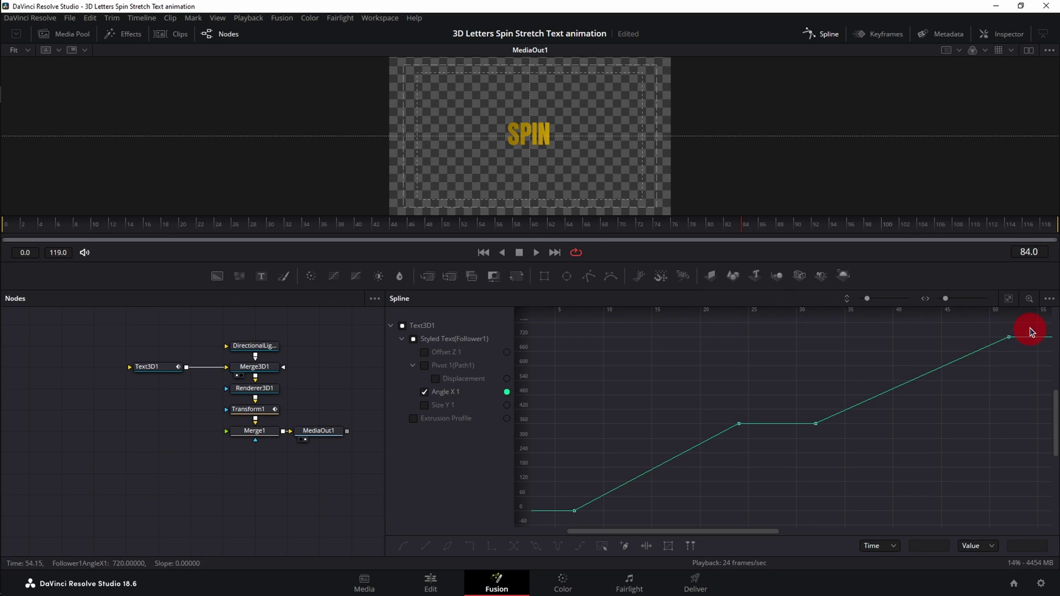
{"action": "left_click_drag", "start_coordinate": [1032, 327], "coordinate": [609, 503]}
{"action": "key", "text": "shift+s"}
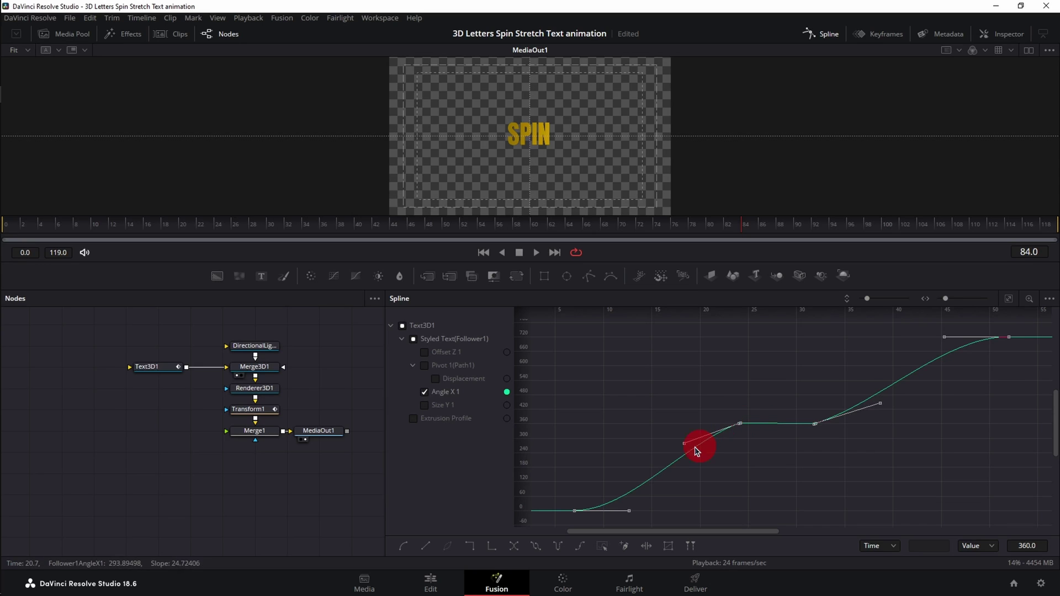
{"action": "left_click_drag", "start_coordinate": [686, 444], "coordinate": [677, 425]}
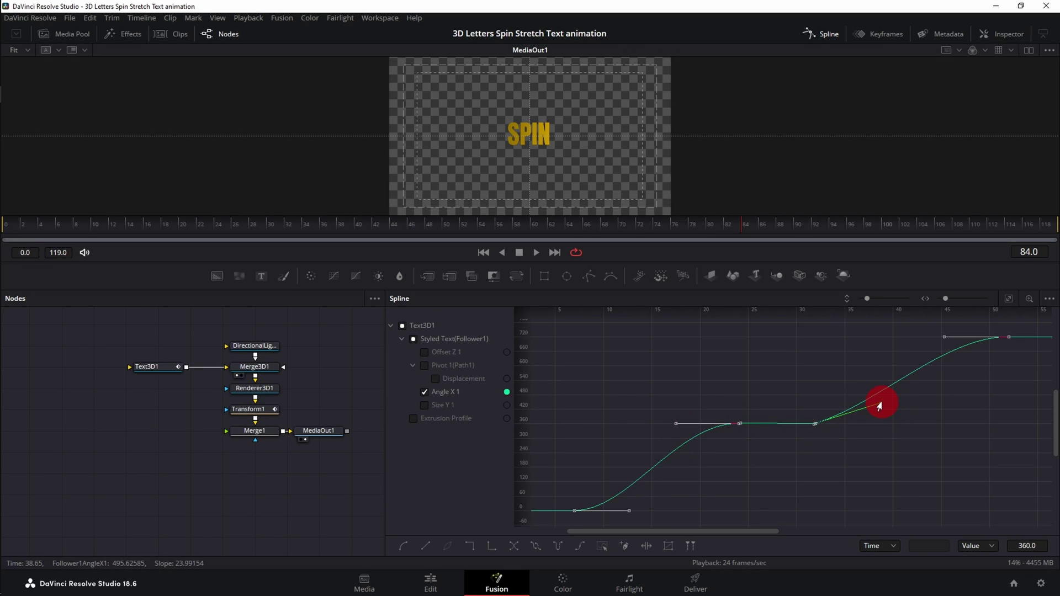
{"action": "left_click_drag", "start_coordinate": [880, 406], "coordinate": [883, 425]}
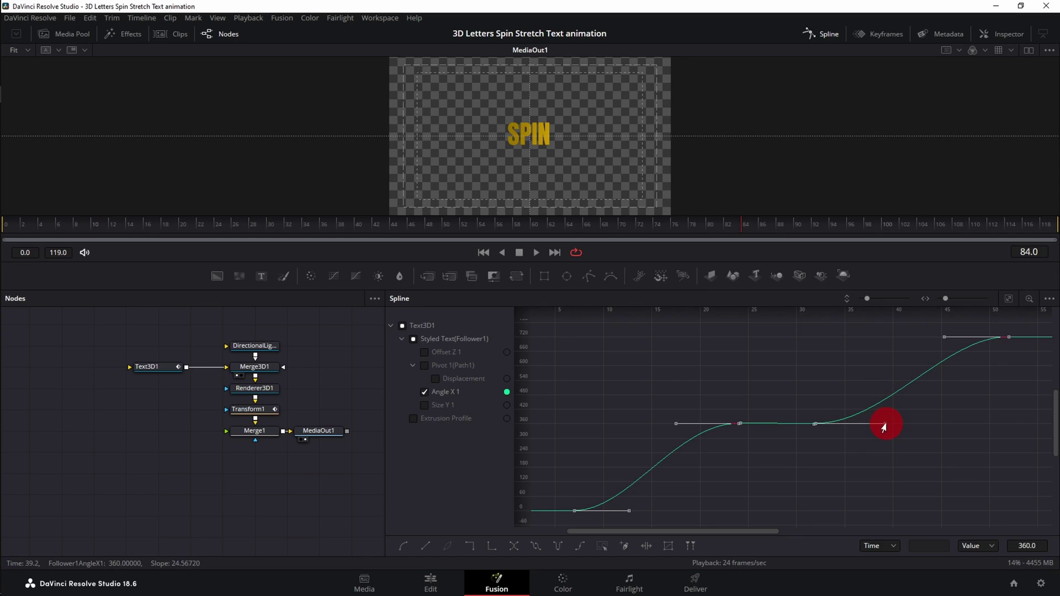
Show only the Size Y 1 curve, fit it, and smooth all its keyframes
{"action": "left_click", "coordinate": [425, 392]}
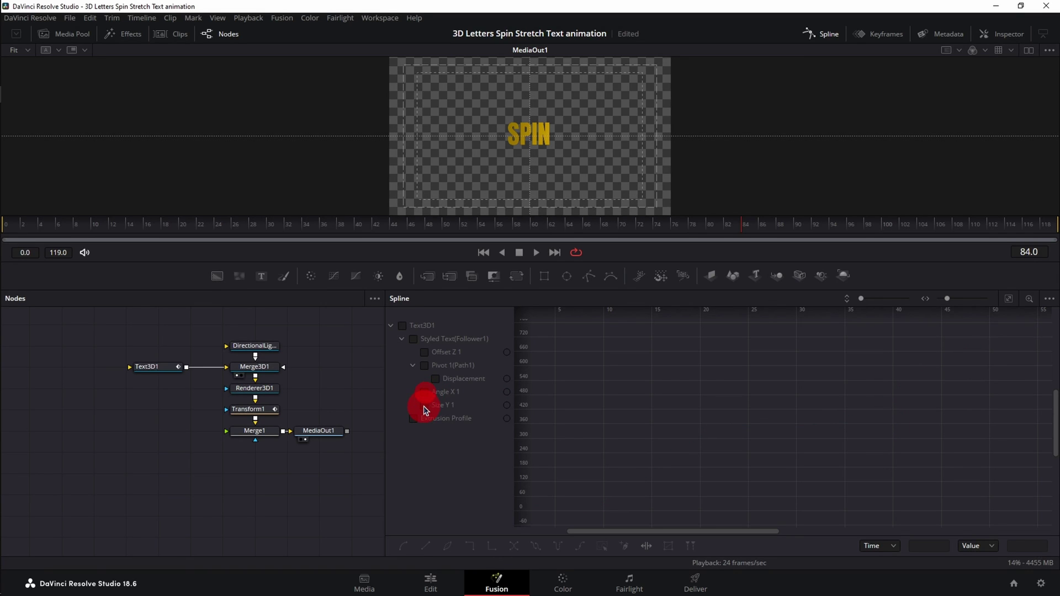
{"action": "left_click", "coordinate": [425, 406]}
{"action": "key", "text": "ctrl+f"}
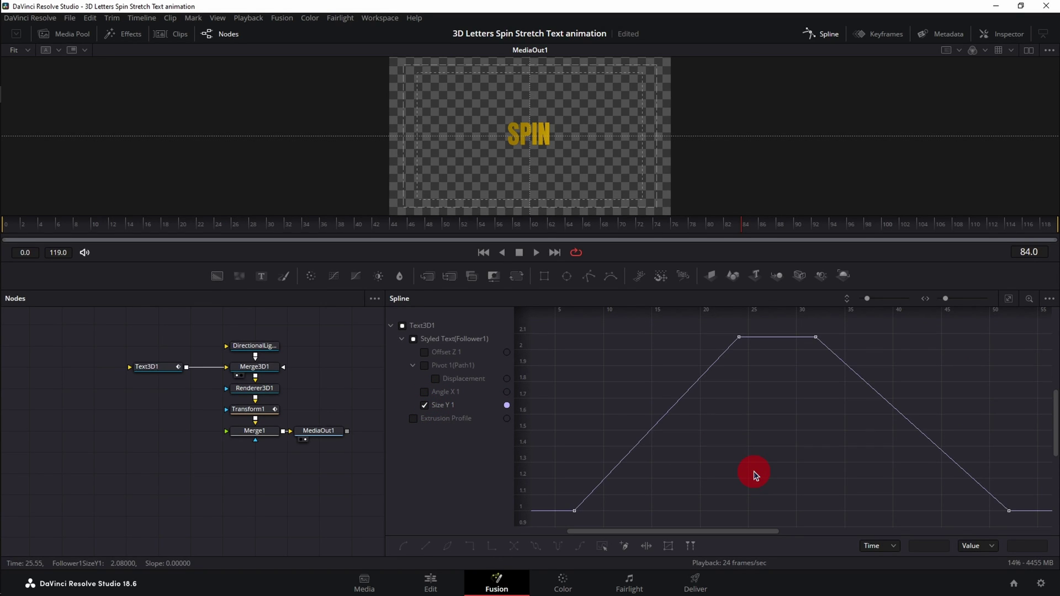
{"action": "left_click_drag", "start_coordinate": [538, 327], "coordinate": [1024, 547]}
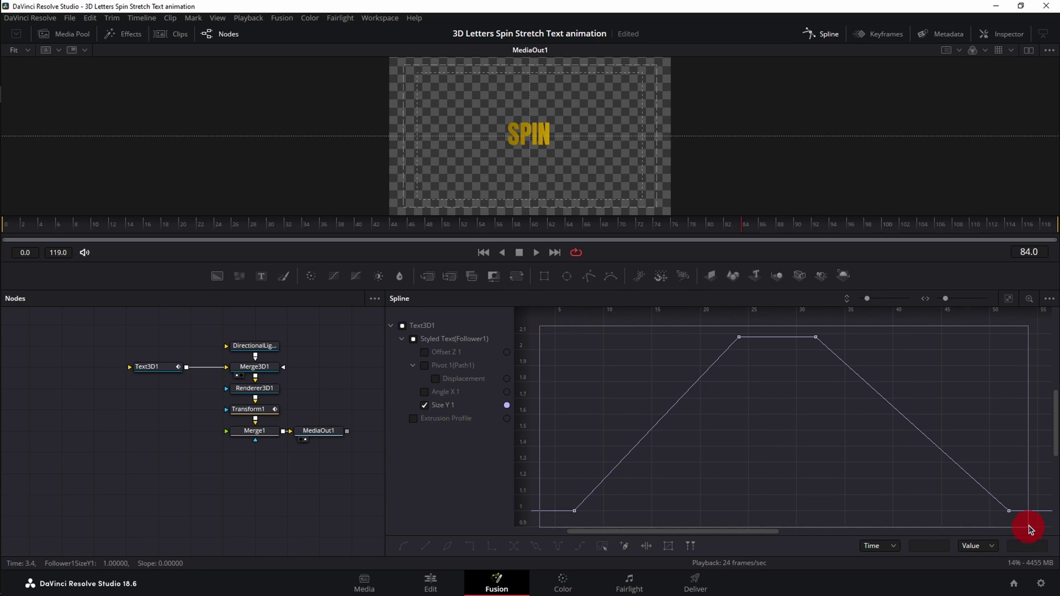
{"action": "key", "text": "shift+s"}
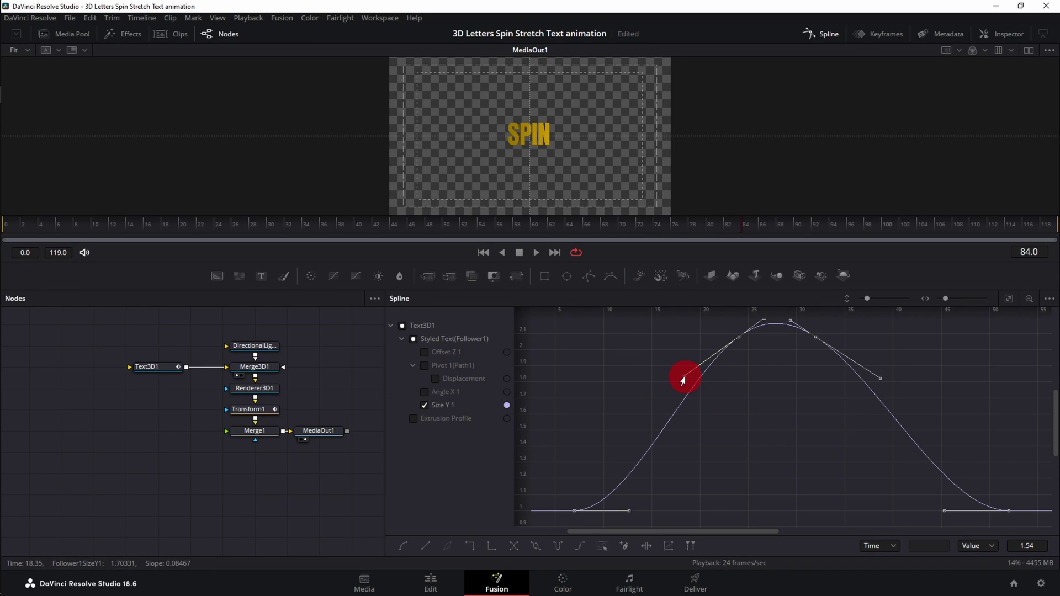
Drag the Size Y handles to flatten the peak and lengthen the easing on both sides
{"action": "left_click_drag", "start_coordinate": [653, 359], "coordinate": [652, 339]}
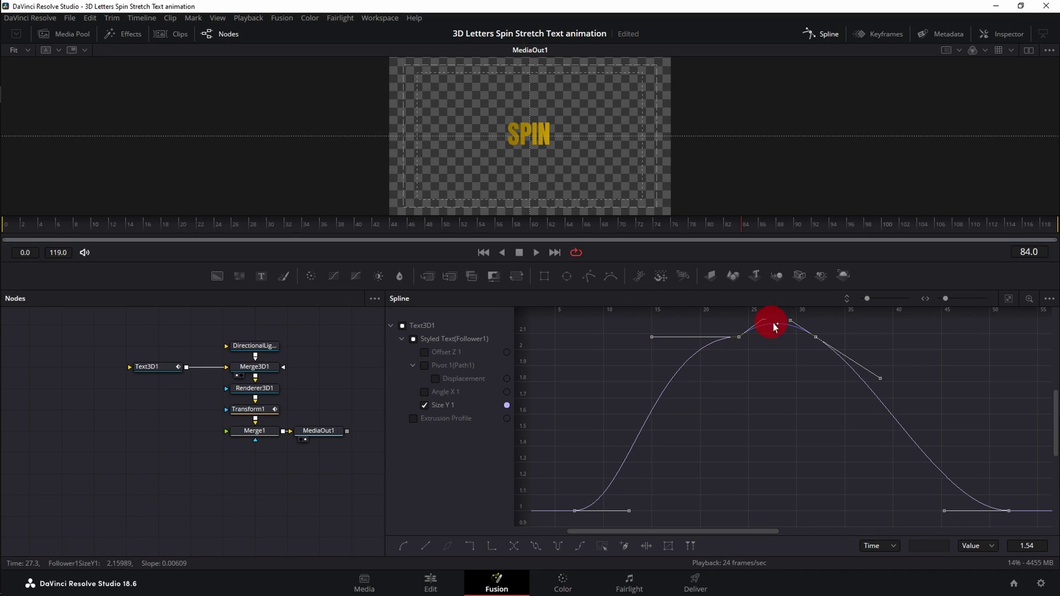
{"action": "scroll", "coordinate": [775, 327], "scroll_direction": "down", "scroll_amount": 2}
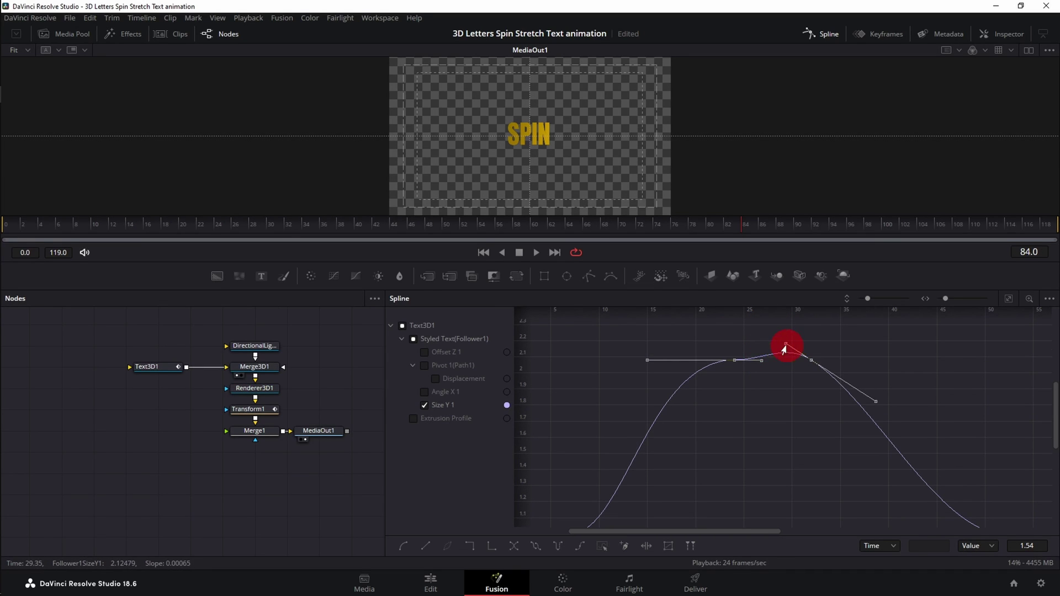
{"action": "left_click_drag", "start_coordinate": [871, 405], "coordinate": [885, 361]}
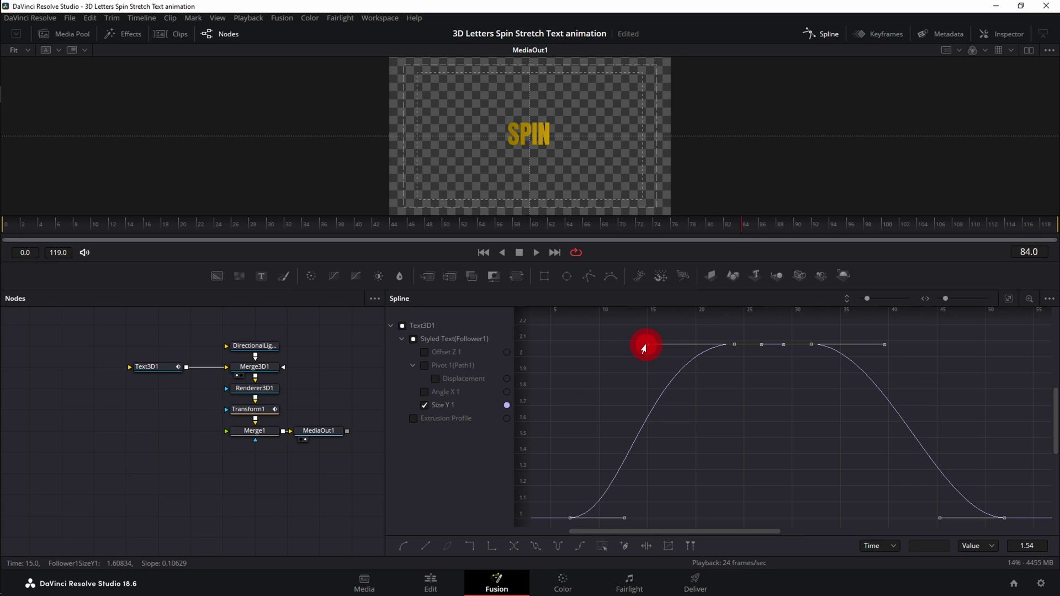
{"action": "mouse_move", "coordinate": [644, 349]}
{"action": "left_mouse_down"}
{"action": "mouse_move", "coordinate": [584, 350]}
{"action": "mouse_move", "coordinate": [596, 347]}
{"action": "left_mouse_up"}
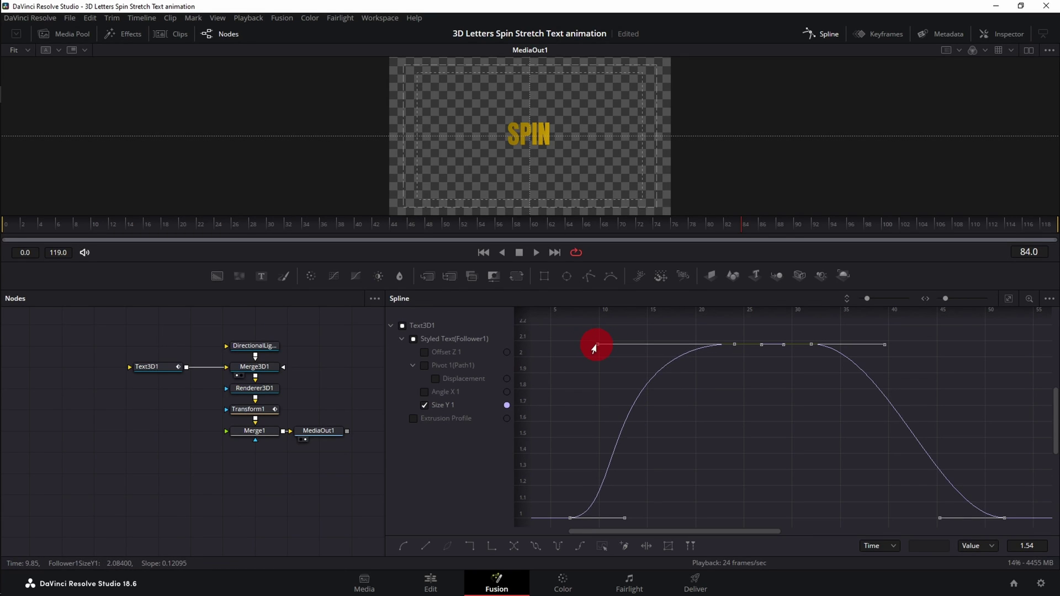
{"action": "left_click_drag", "start_coordinate": [885, 344], "coordinate": [984, 344]}
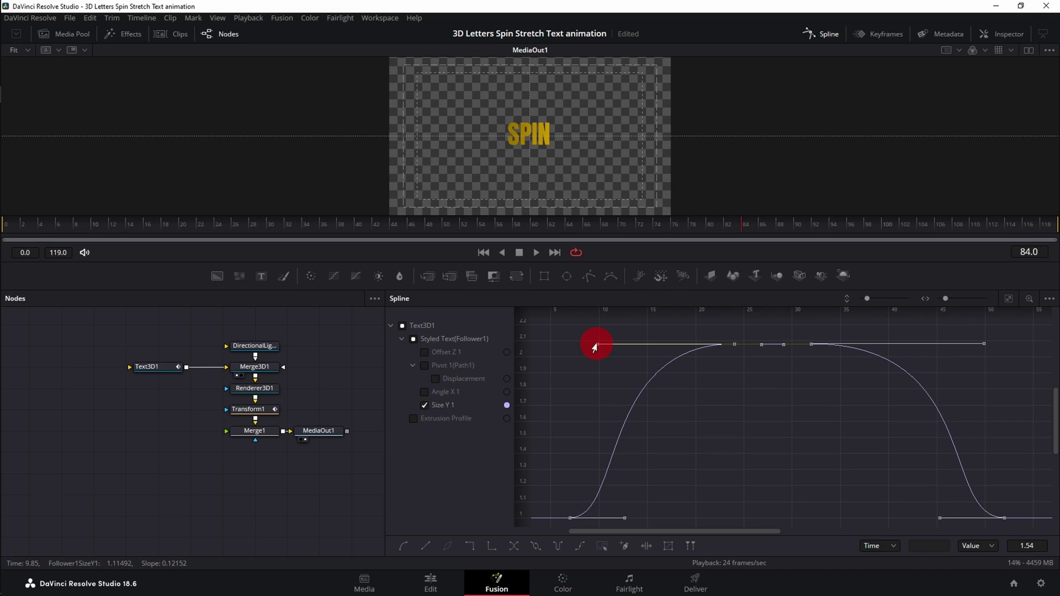
Hide the Spline panel, enlarge the viewer, play back to frame 69, and reopen the Inspector
{"action": "left_click", "coordinate": [825, 37]}
{"action": "left_click_drag", "start_coordinate": [551, 286], "coordinate": [552, 393]}
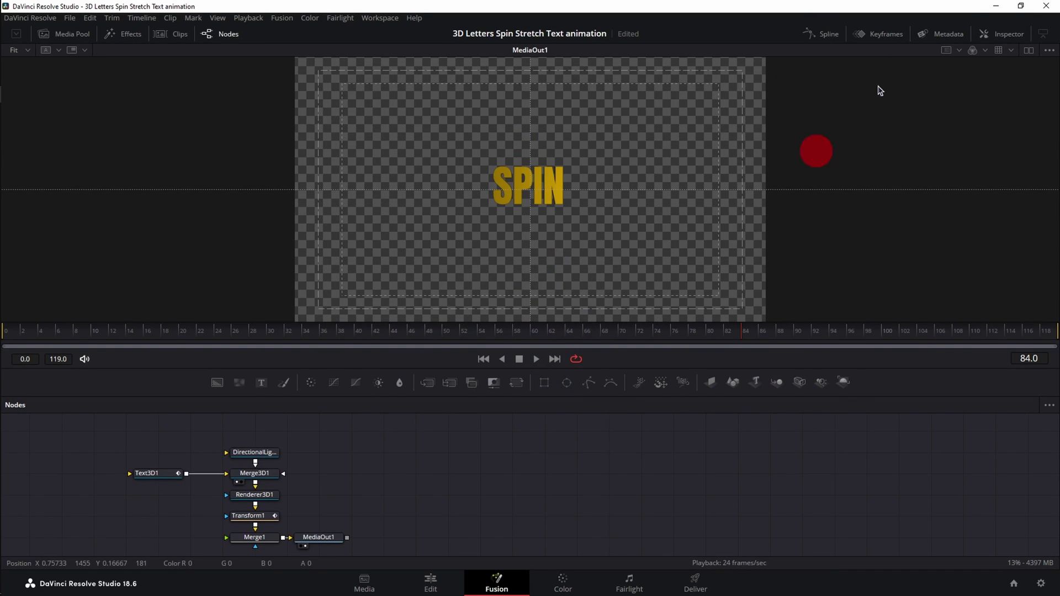
{"action": "left_click", "coordinate": [483, 359]}
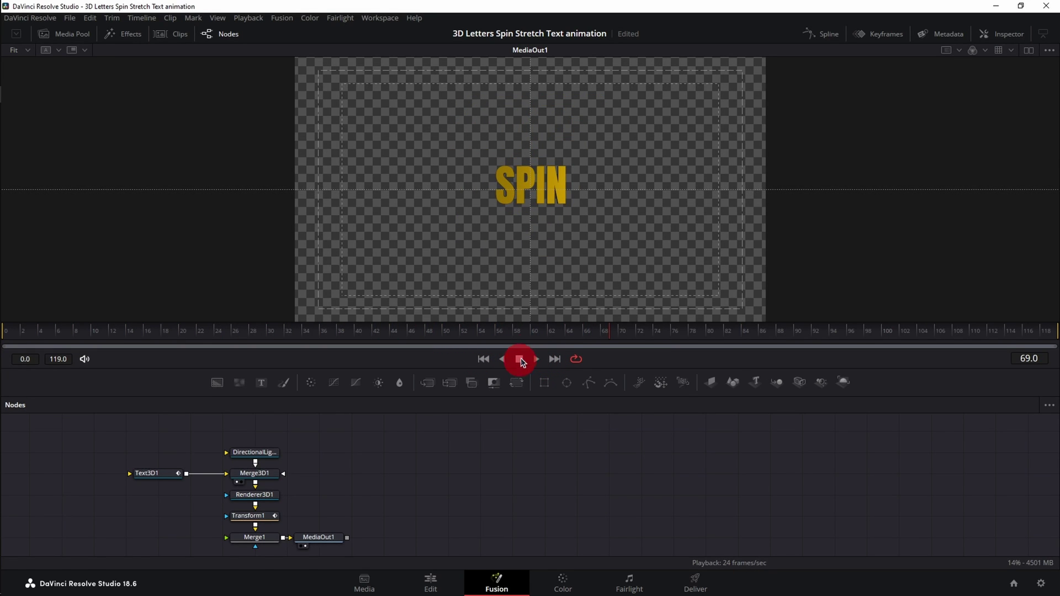
{"action": "left_click", "coordinate": [521, 358]}
{"action": "left_click", "coordinate": [1003, 33]}
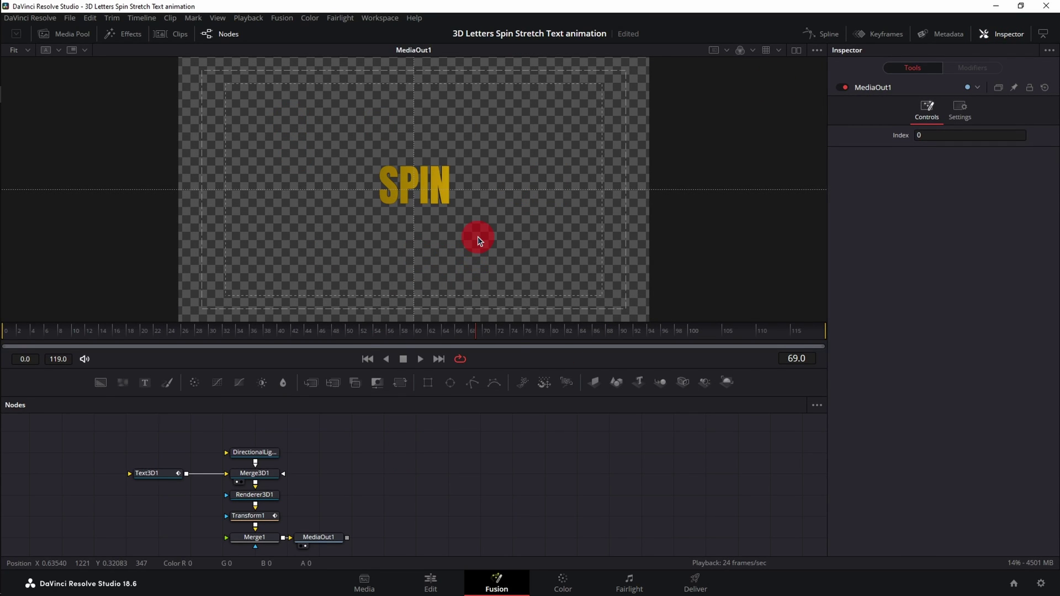
Hide the viewer guides and list the Effects library's Templates > Edit > Generators presets
{"action": "left_click", "coordinate": [474, 233]}
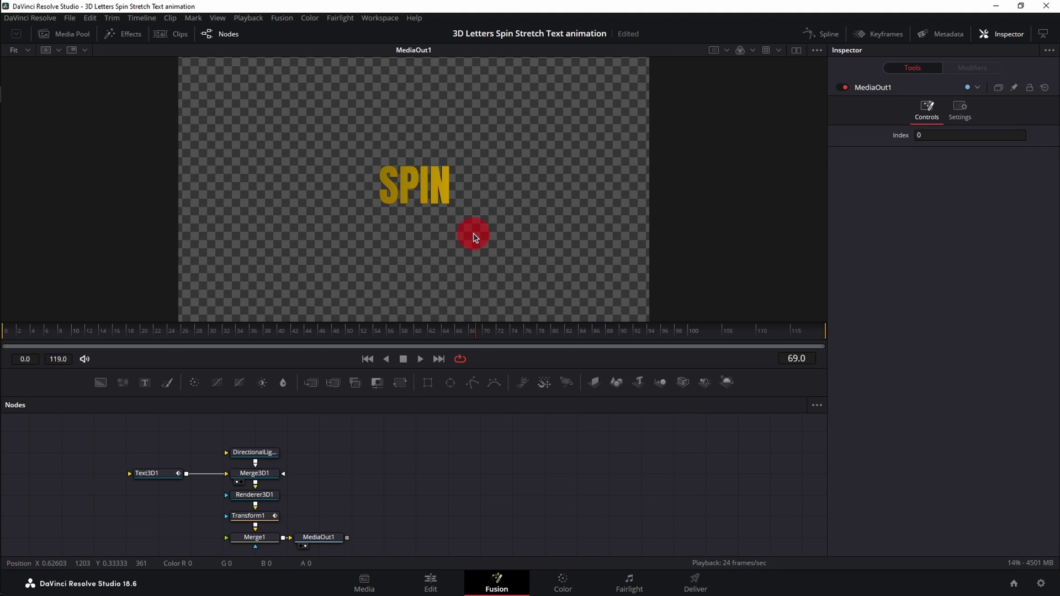
{"action": "middle_click", "coordinate": [448, 414]}
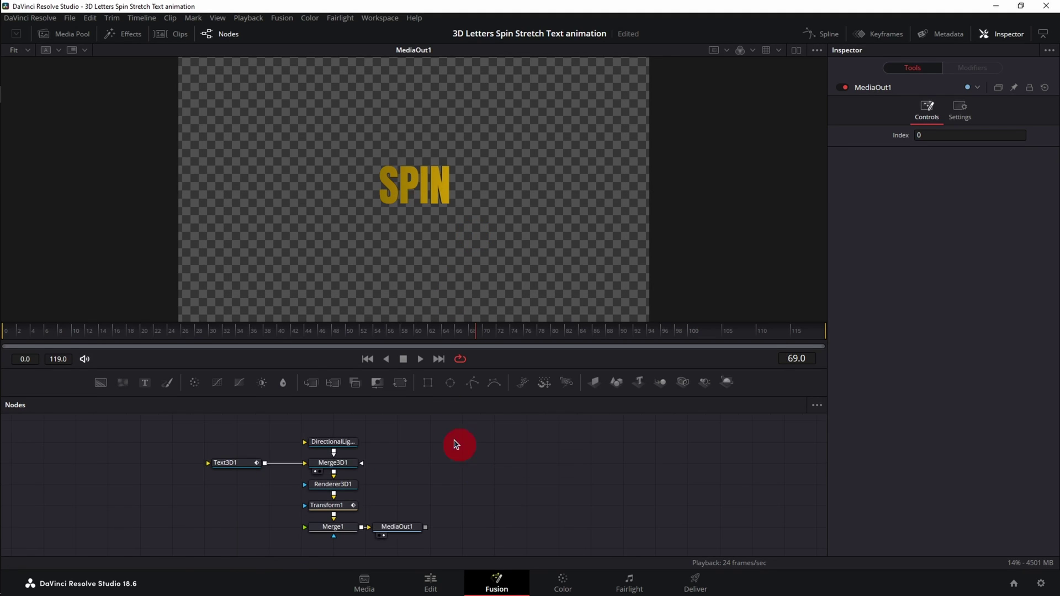
{"action": "left_click", "coordinate": [131, 33]}
{"action": "left_click", "coordinate": [7, 84]}
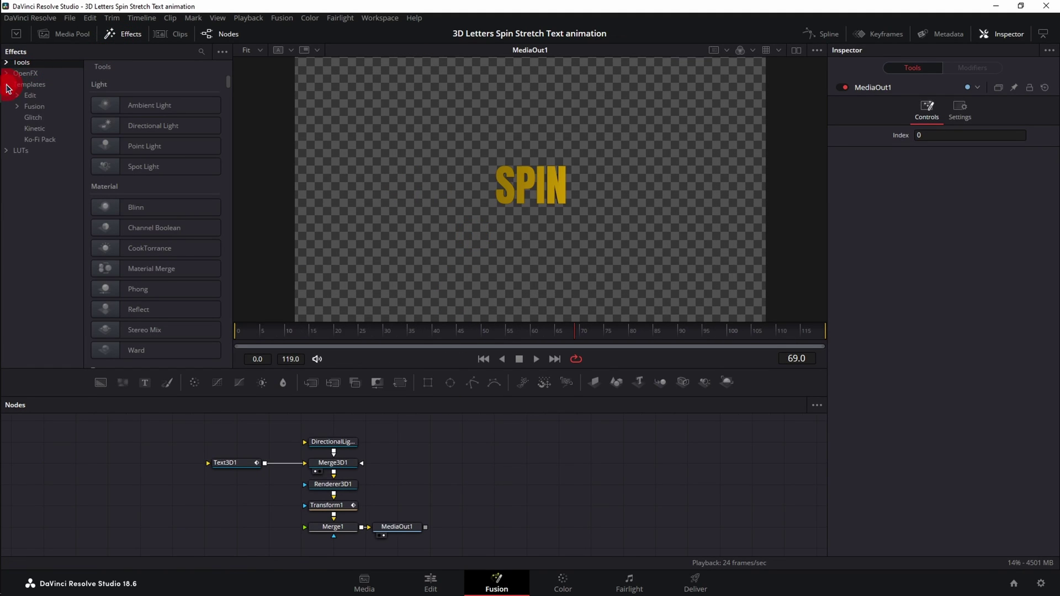
{"action": "left_click", "coordinate": [19, 99]}
{"action": "left_click", "coordinate": [31, 108]}
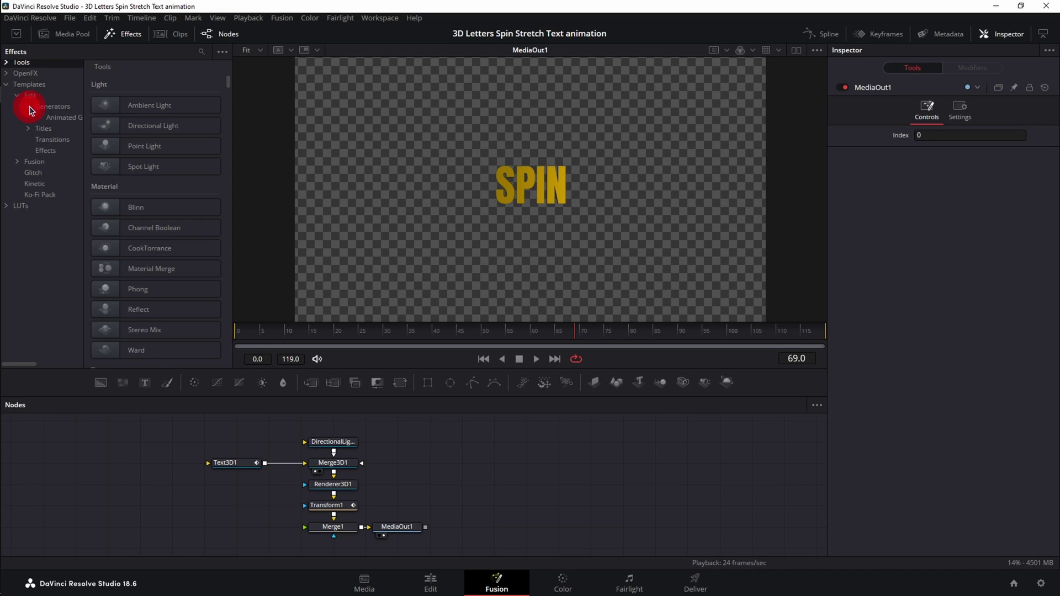
{"action": "left_click", "coordinate": [54, 107]}
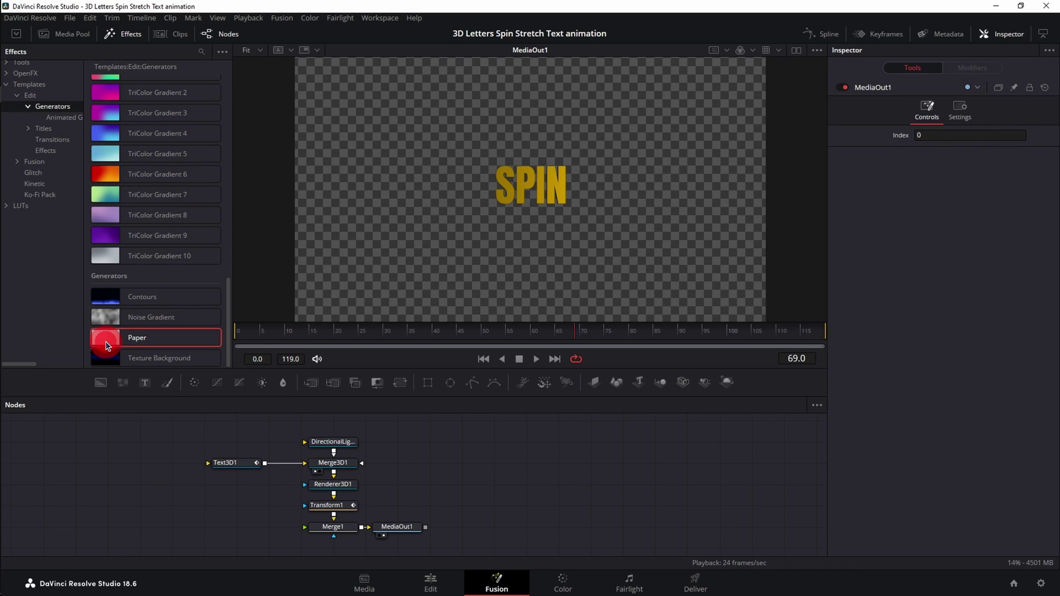
Add a Paper generator and connect it as Merge1's background input
{"action": "mouse_move", "coordinate": [141, 337]}
{"action": "left_mouse_down"}
{"action": "mouse_move", "coordinate": [267, 535]}
{"action": "mouse_move", "coordinate": [336, 525]}
{"action": "left_mouse_up"}
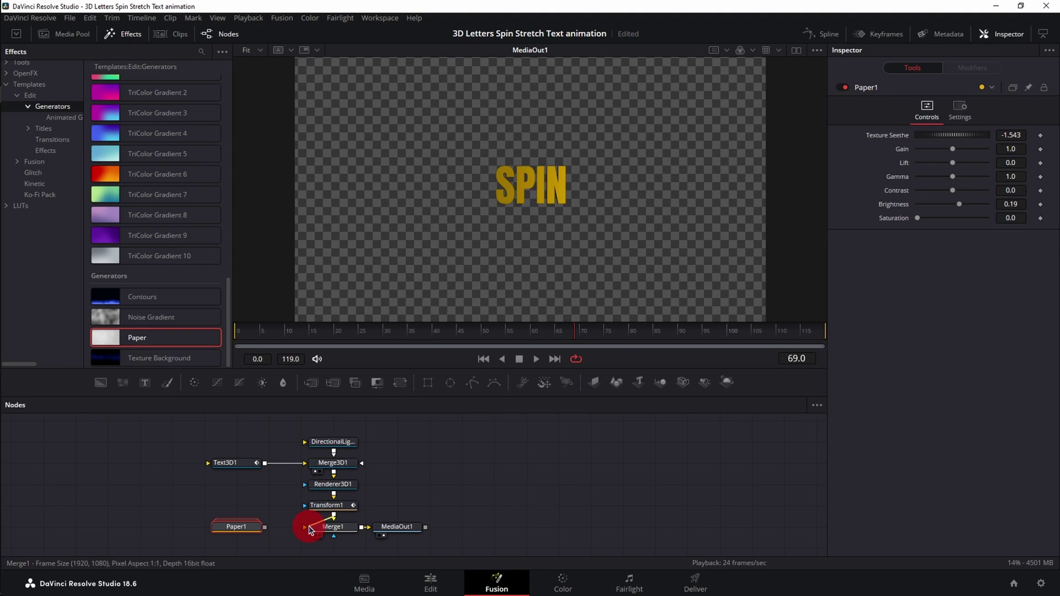
{"action": "left_click", "coordinate": [305, 531]}
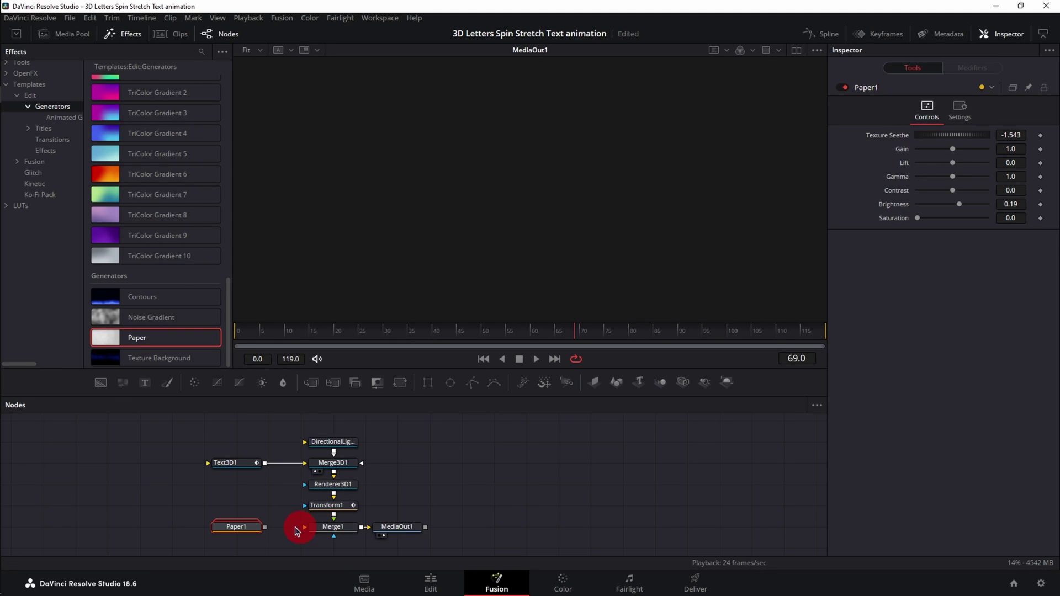
{"action": "left_click_drag", "start_coordinate": [265, 531], "coordinate": [324, 531]}
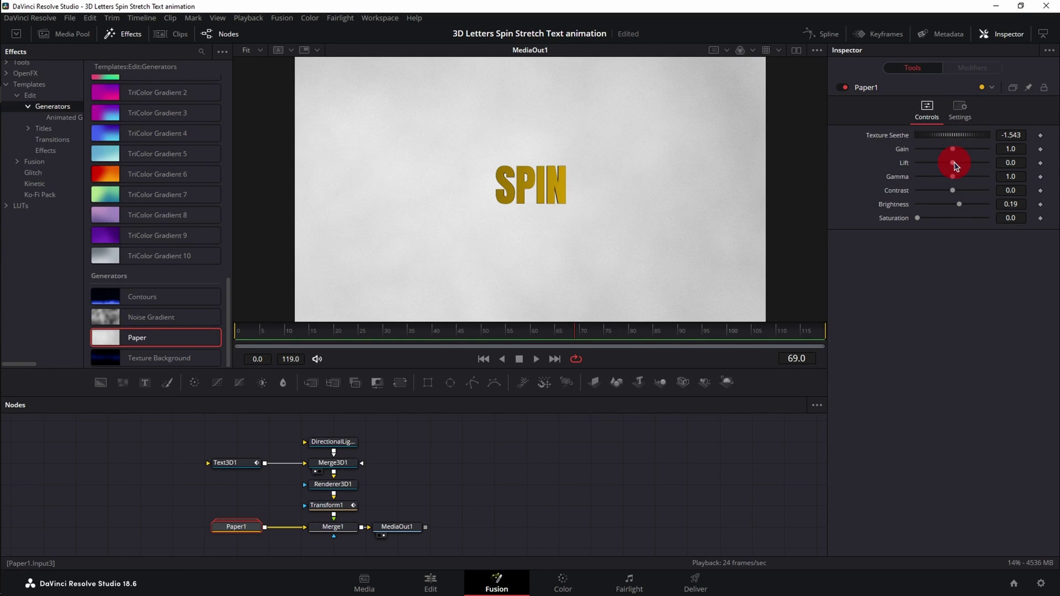
Tone the paper to a darker mottled grey: contrast 0.76, brightness 0.08, lift -0.09
{"action": "mouse_move", "coordinate": [956, 163]}
{"action": "left_mouse_down"}
{"action": "mouse_move", "coordinate": [947, 177]}
{"action": "mouse_move", "coordinate": [982, 191]}
{"action": "mouse_move", "coordinate": [955, 206]}
{"action": "left_mouse_up"}
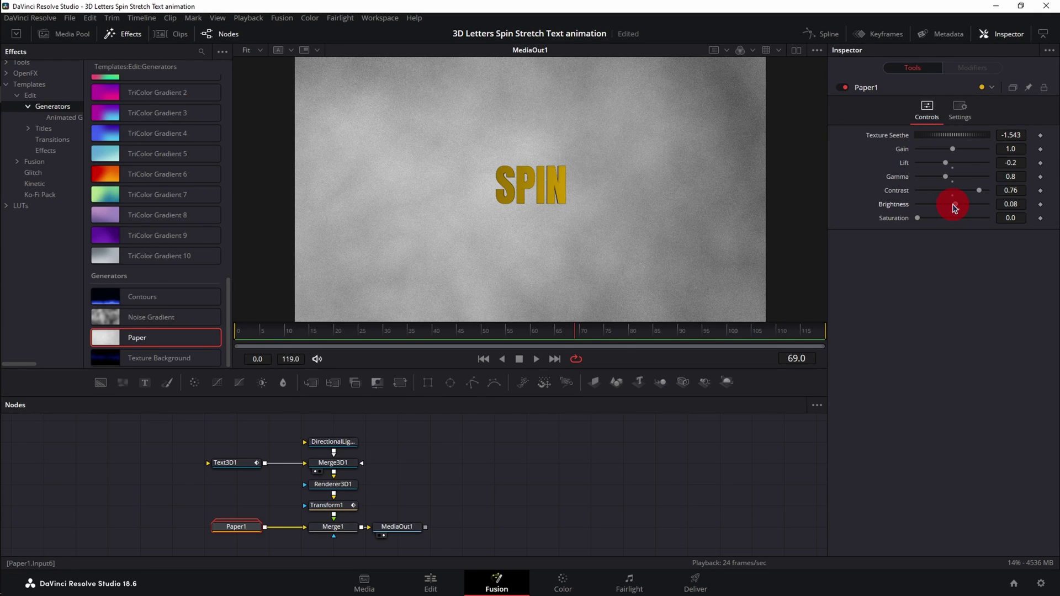
{"action": "left_click_drag", "start_coordinate": [946, 163], "coordinate": [951, 163]}
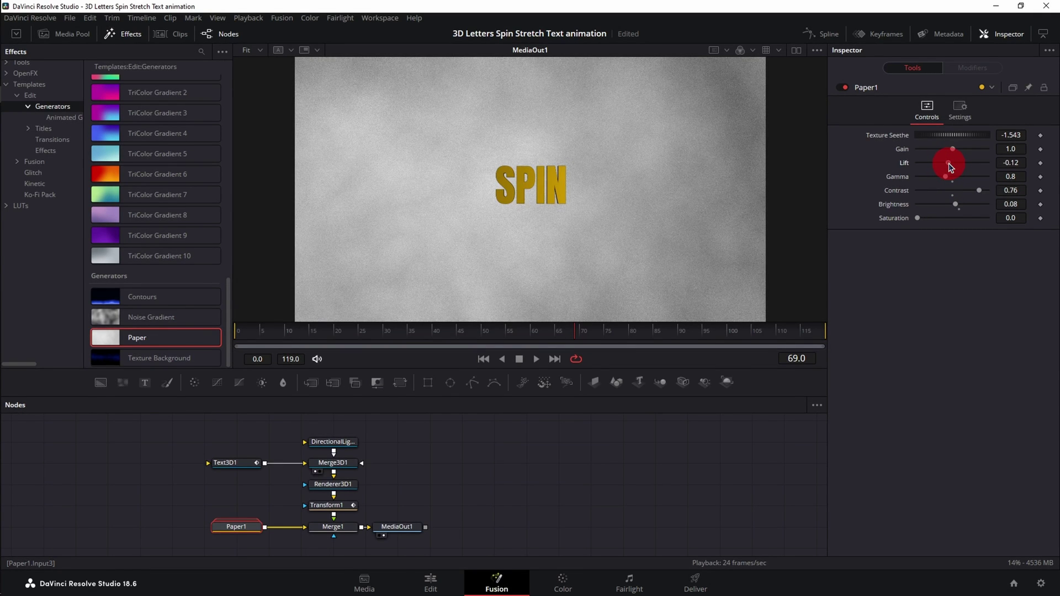
{"action": "left_click", "coordinate": [567, 456]}
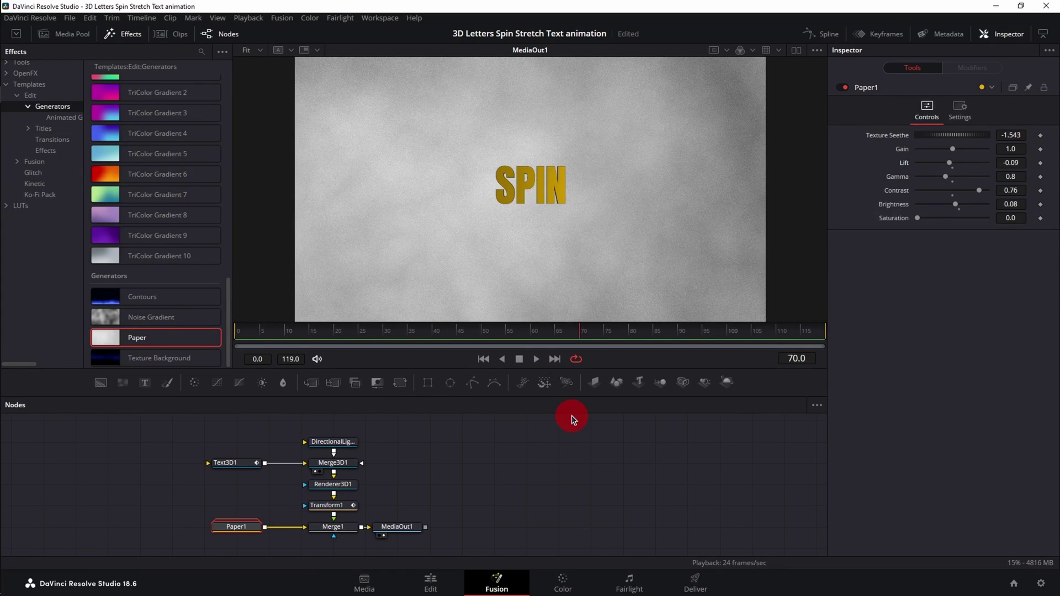
{"action": "mouse_move", "coordinate": [579, 336]}
{"action": "left_mouse_down"}
{"action": "mouse_move", "coordinate": [391, 341]}
{"action": "mouse_move", "coordinate": [406, 339]}
{"action": "left_mouse_up"}
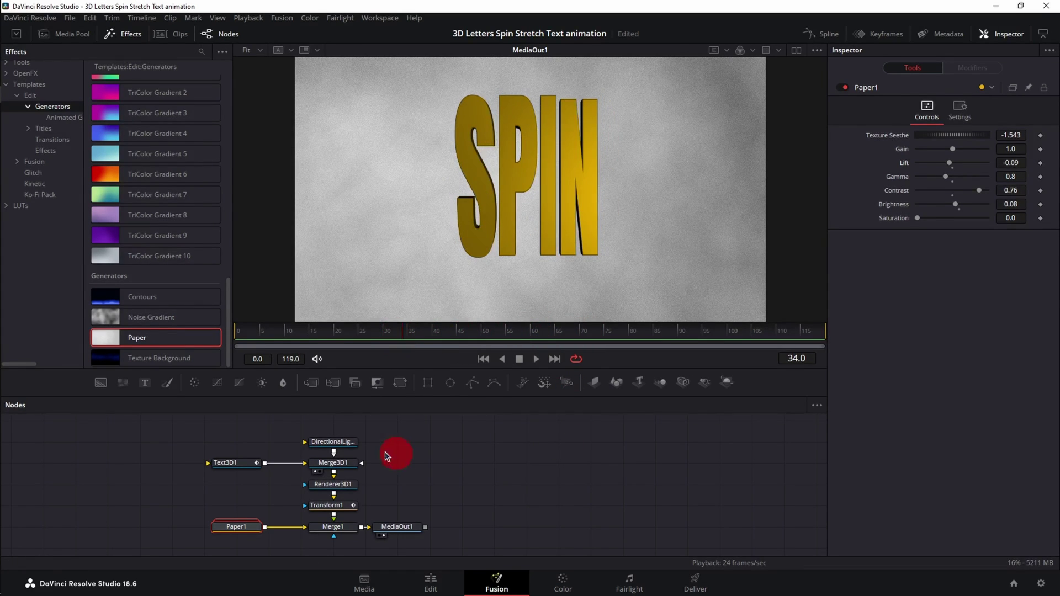
Duplicate DirectionalLight1 and connect the copy to Merge3D1
{"action": "left_click", "coordinate": [344, 445]}
{"action": "left_click", "coordinate": [345, 445]}
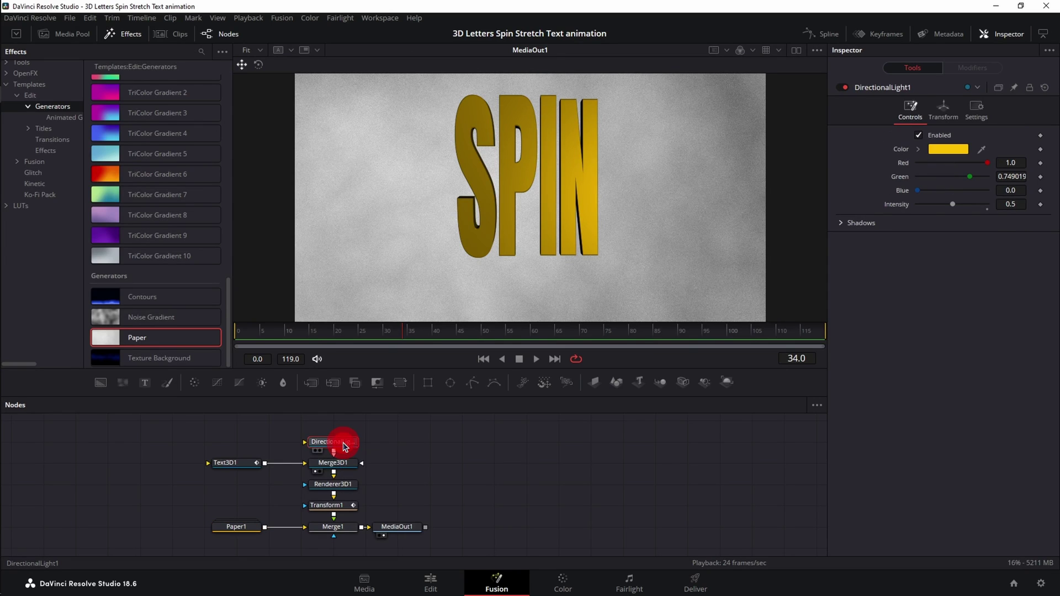
{"action": "key", "text": "ctrl+c"}
{"action": "key", "text": "ctrl+v"}
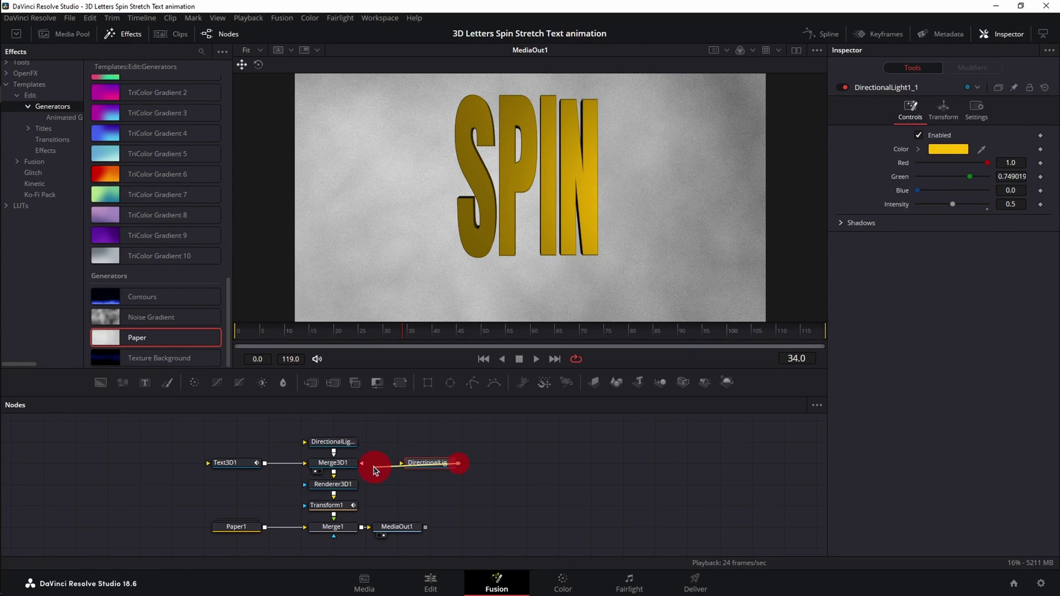
{"action": "left_click_drag", "start_coordinate": [458, 463], "coordinate": [348, 466]}
Move the new light to Translation X -0.567 with Rotation Y -41.8
{"action": "left_click", "coordinate": [123, 33]}
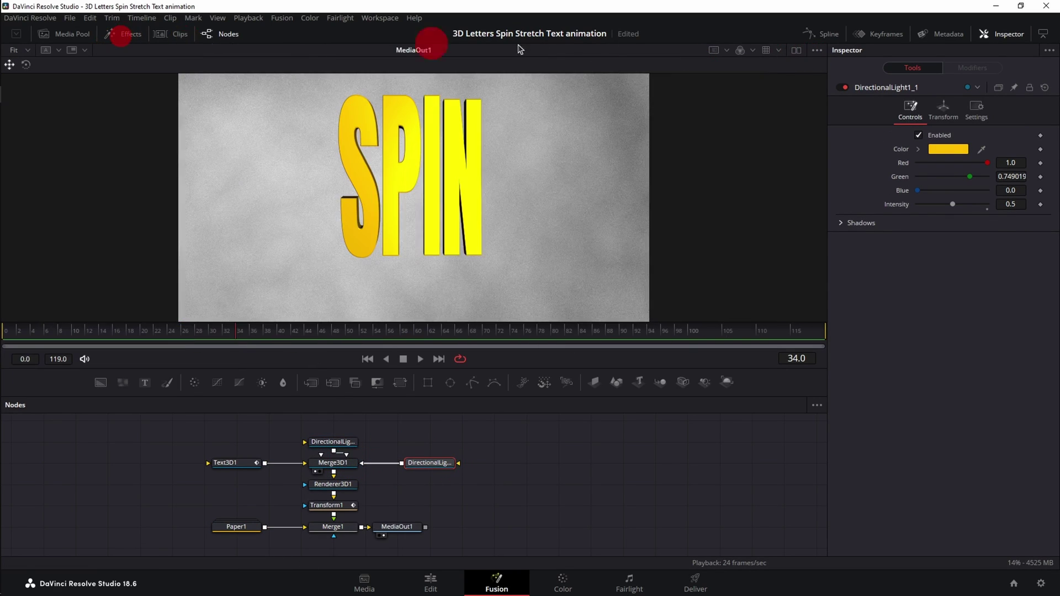
{"action": "left_click", "coordinate": [799, 51]}
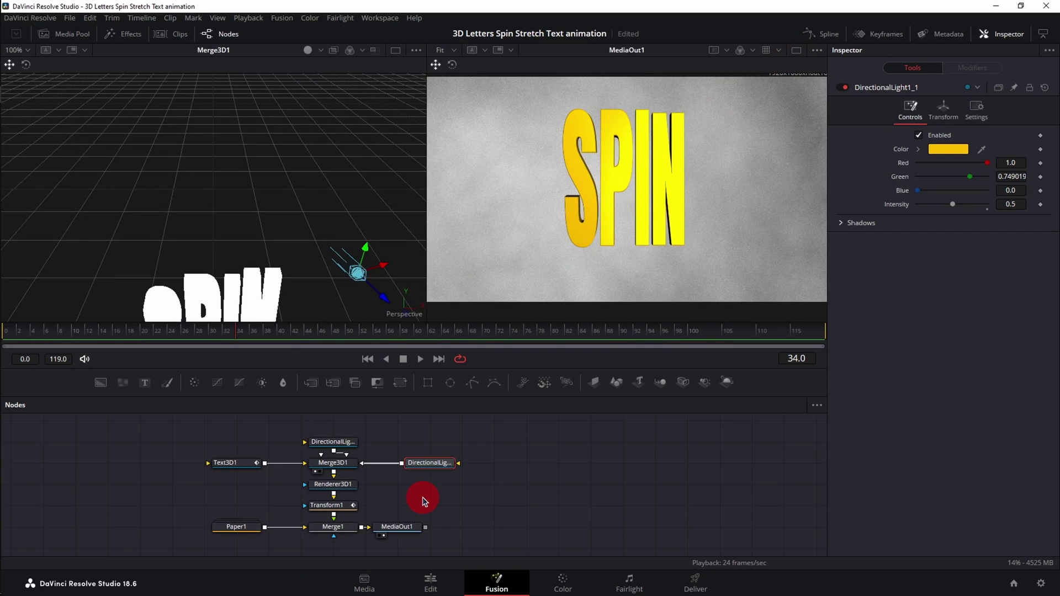
{"action": "left_click_drag", "start_coordinate": [192, 329], "coordinate": [93, 330]}
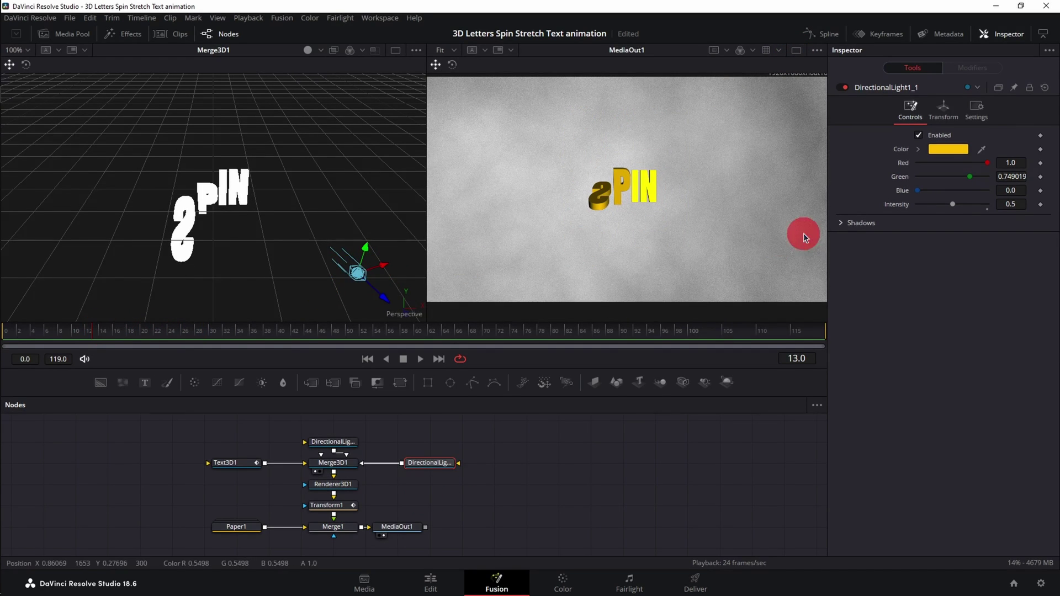
{"action": "left_click", "coordinate": [946, 112]}
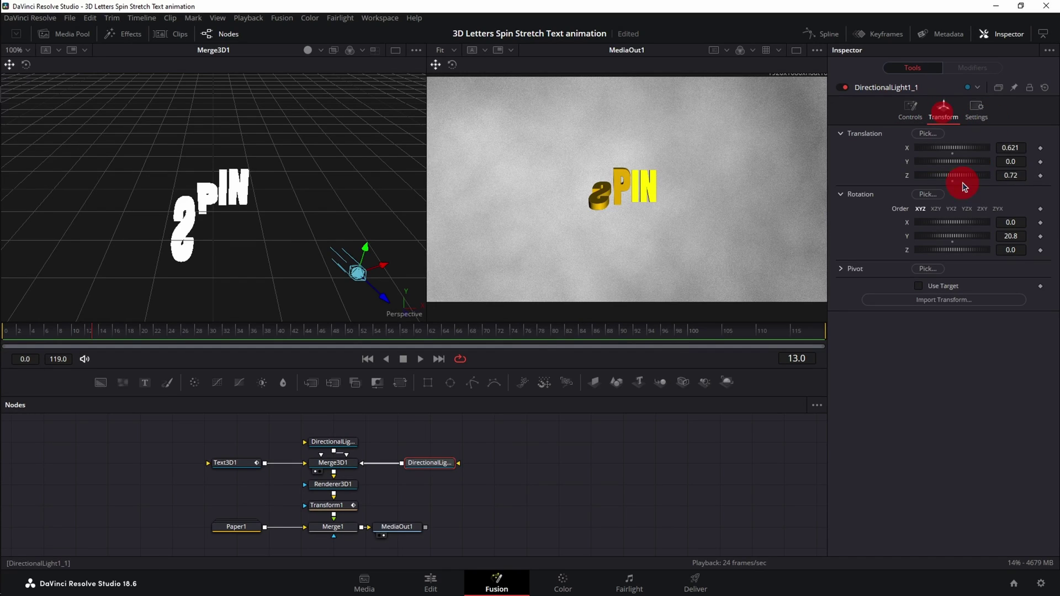
{"action": "left_click_drag", "start_coordinate": [964, 148], "coordinate": [941, 149]}
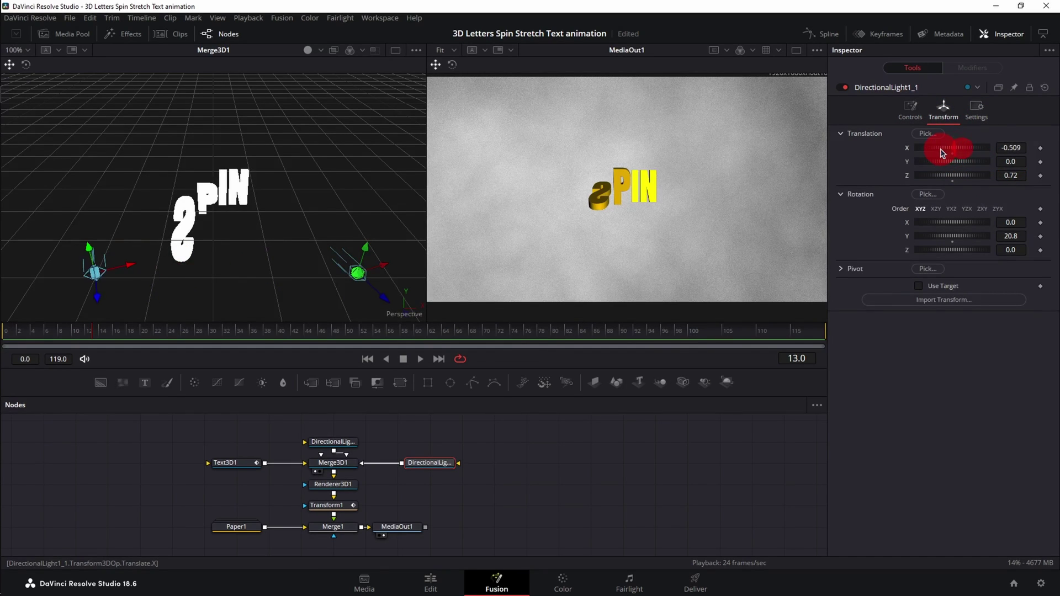
{"action": "left_click_drag", "start_coordinate": [959, 238], "coordinate": [948, 238]}
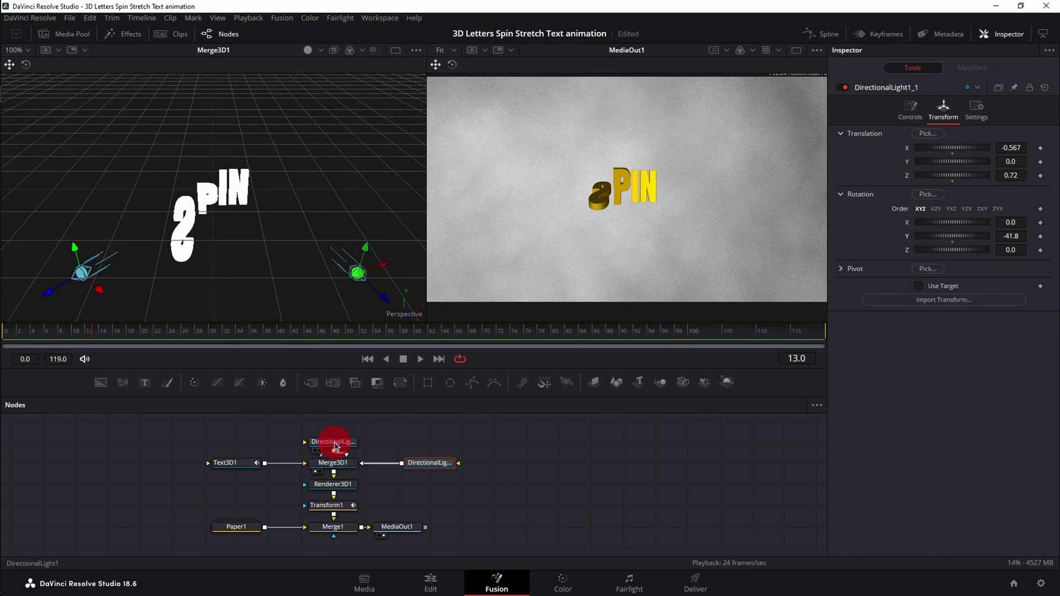
Set the colour of both directional lights to white
{"action": "left_click", "coordinate": [910, 108]}
{"action": "left_click", "coordinate": [959, 150]}
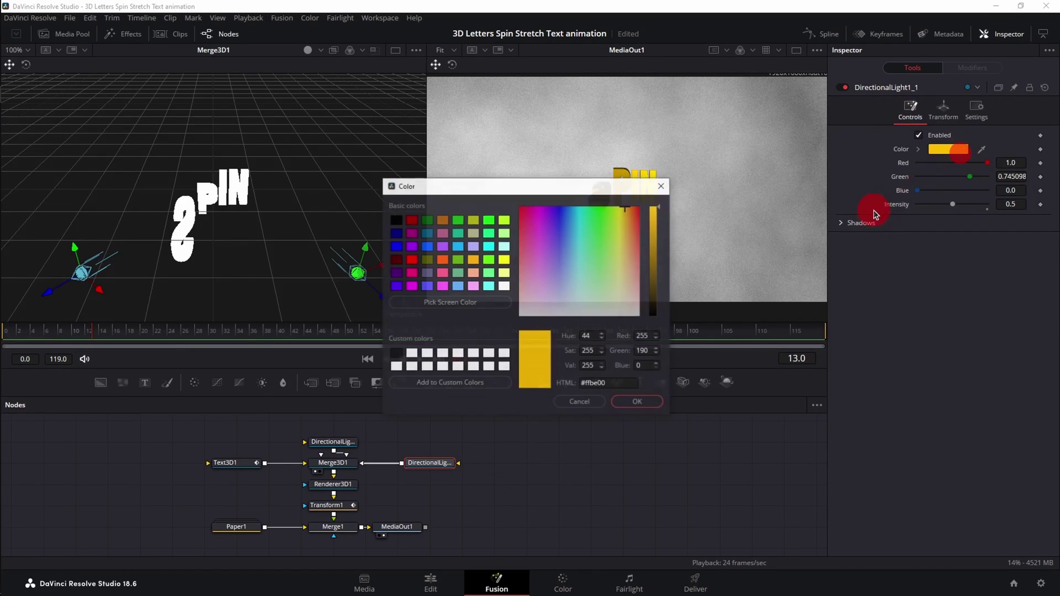
{"action": "left_click", "coordinate": [505, 287]}
{"action": "left_click", "coordinate": [642, 404]}
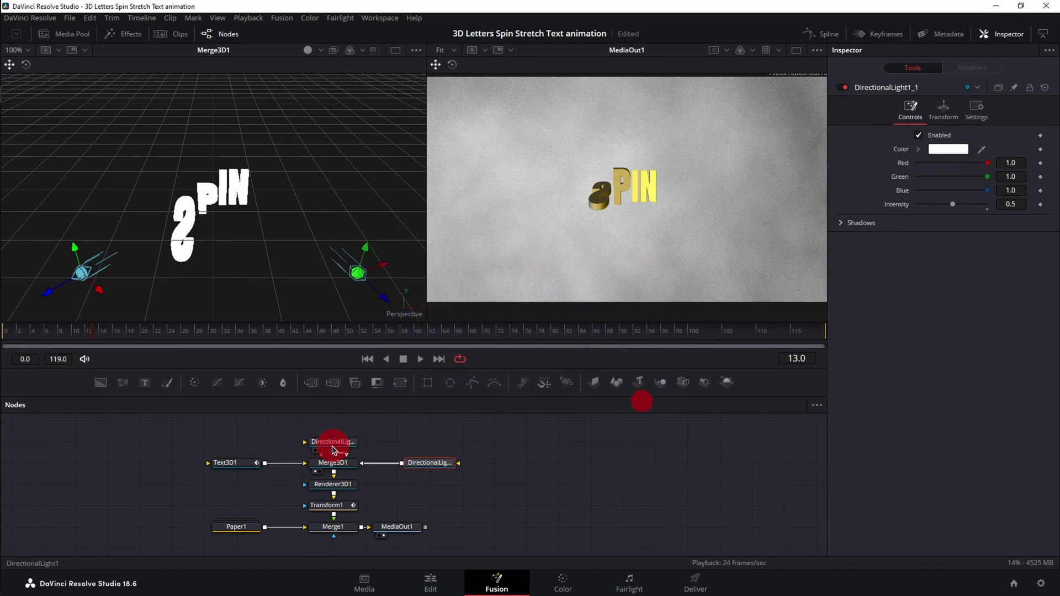
{"action": "left_click", "coordinate": [327, 442]}
{"action": "left_click", "coordinate": [948, 149]}
{"action": "left_click", "coordinate": [453, 359]}
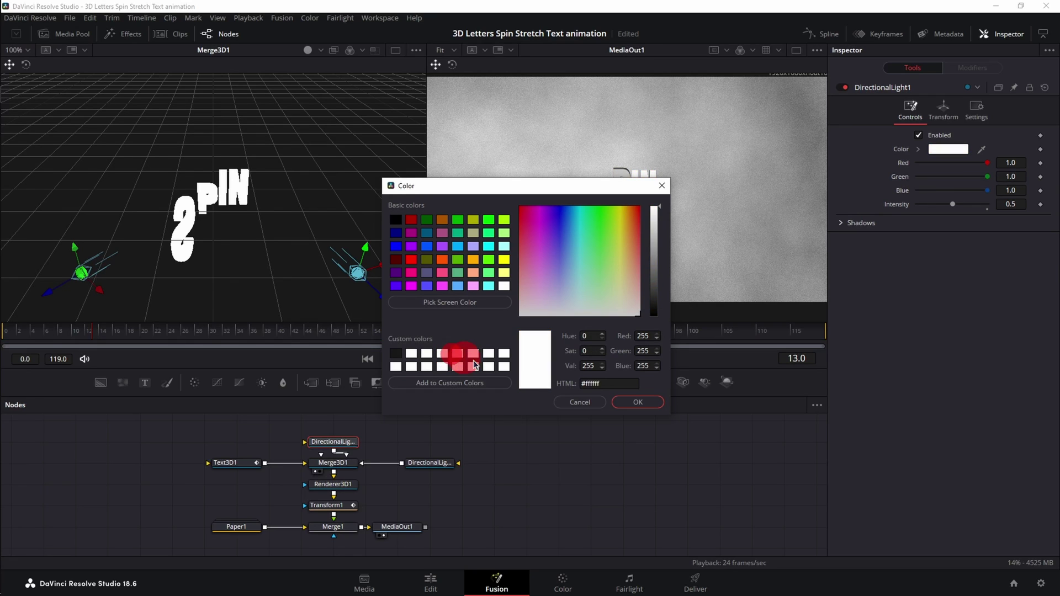
{"action": "left_click", "coordinate": [640, 405]}
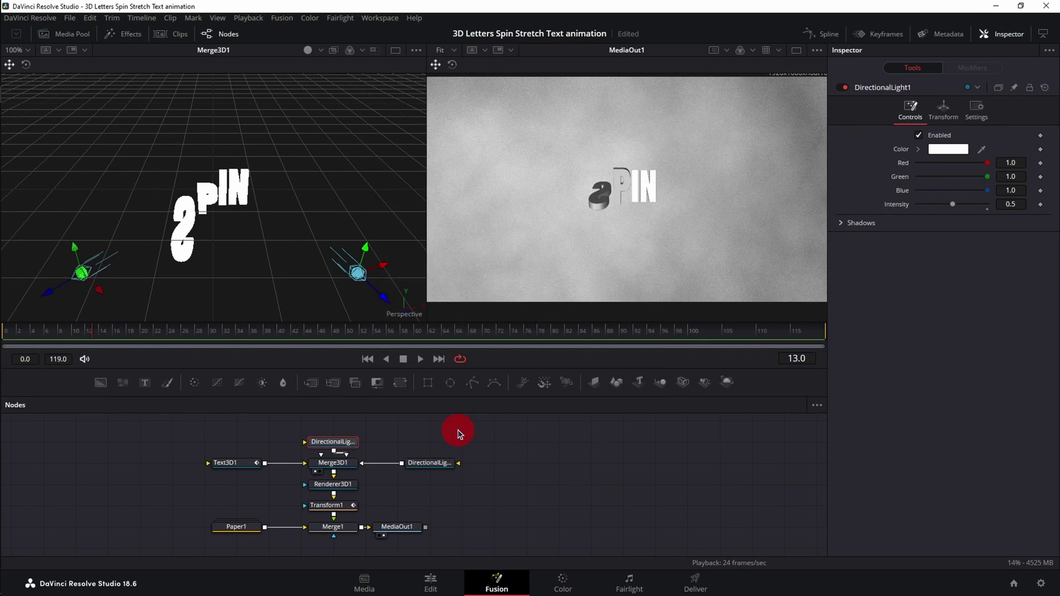
{"action": "left_click", "coordinate": [798, 54]}
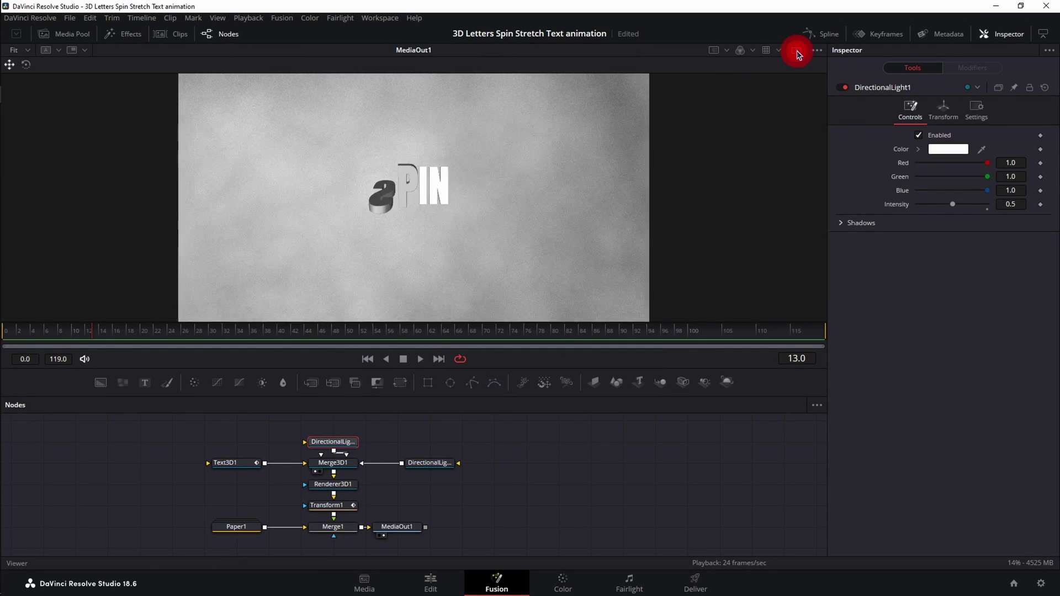
Insert a Replace Material 3D node between Text3D1 and Merge3D1, and add a Blinn material node
{"action": "left_click_drag", "start_coordinate": [226, 462], "coordinate": [161, 466]}
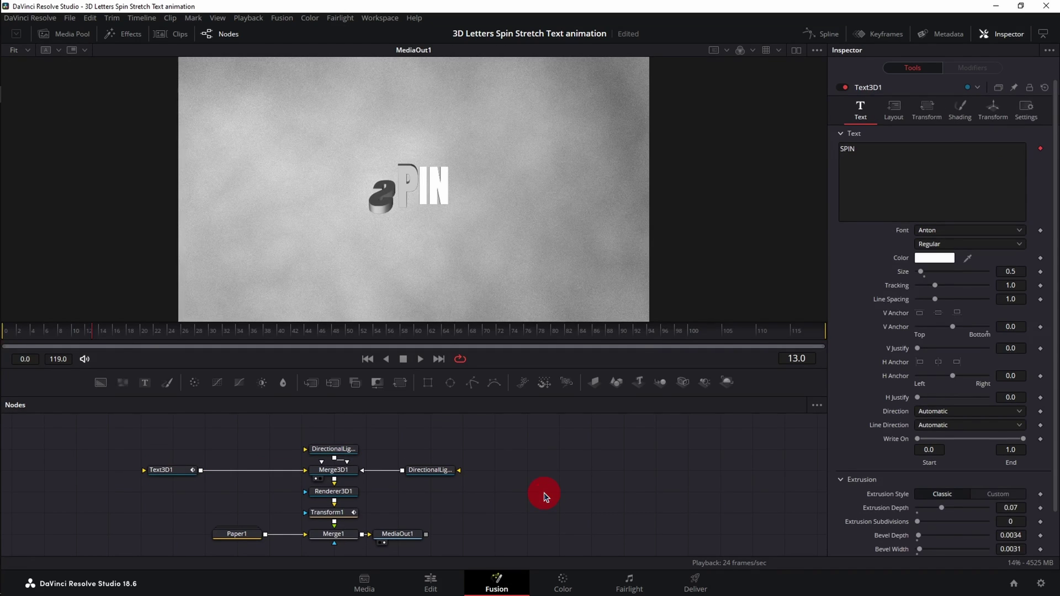
{"action": "key", "text": "shift+space"}
{"action": "type", "text": "dire"}
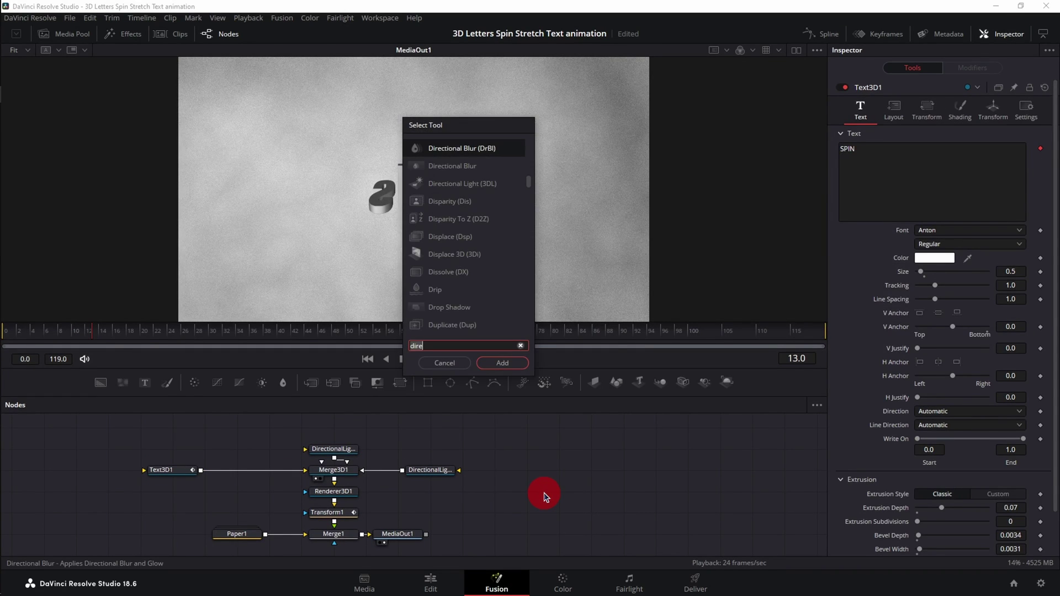
{"action": "key", "text": "BackSpace"}
{"action": "key", "text": "BackSpace"}
{"action": "key", "text": "BackSpace"}
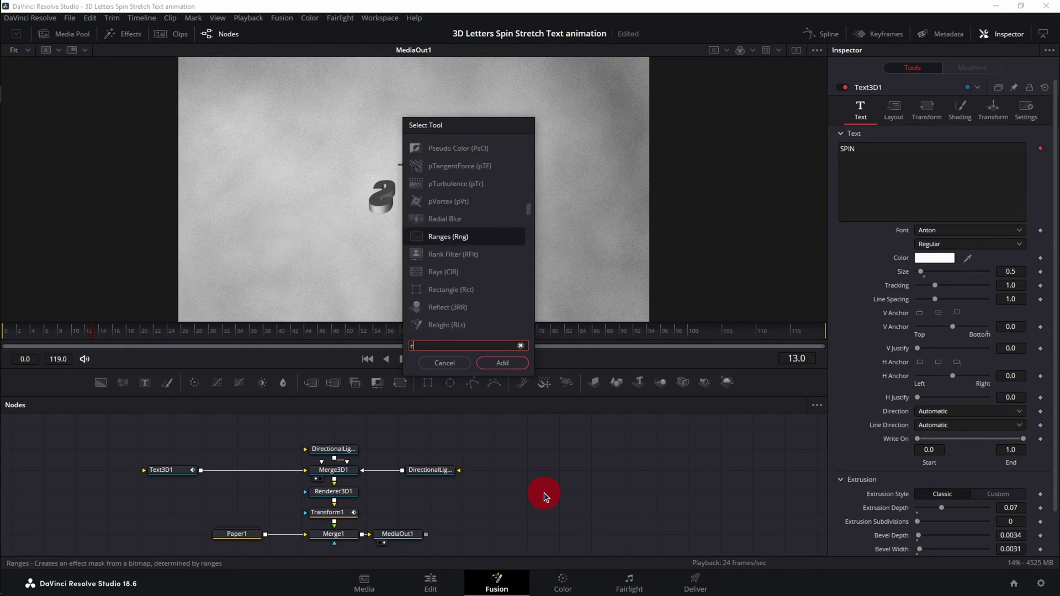
{"action": "type", "text": "repl"}
{"action": "key", "text": "Return"}
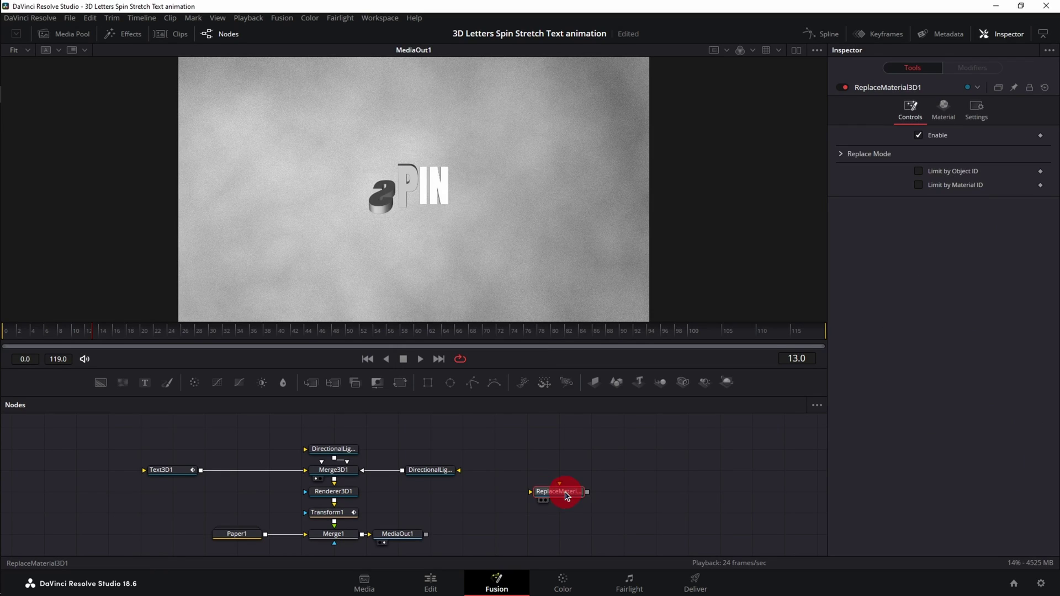
{"action": "mouse_move", "coordinate": [554, 493]}
{"action": "left_mouse_down"}
{"action": "mouse_move", "coordinate": [241, 447]}
{"action": "mouse_move", "coordinate": [258, 470]}
{"action": "left_mouse_up"}
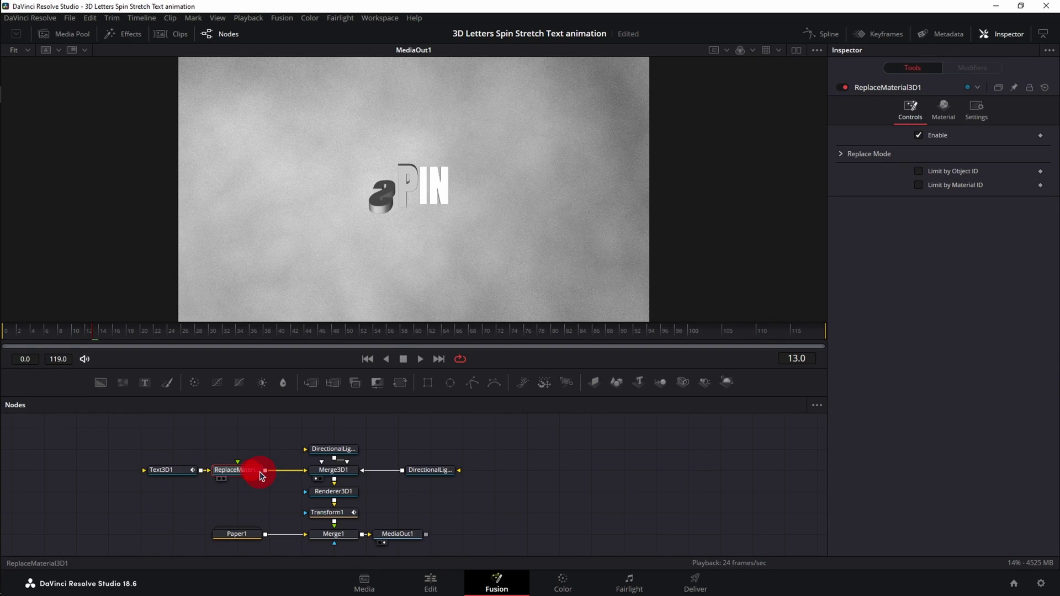
{"action": "key", "text": "shift+space"}
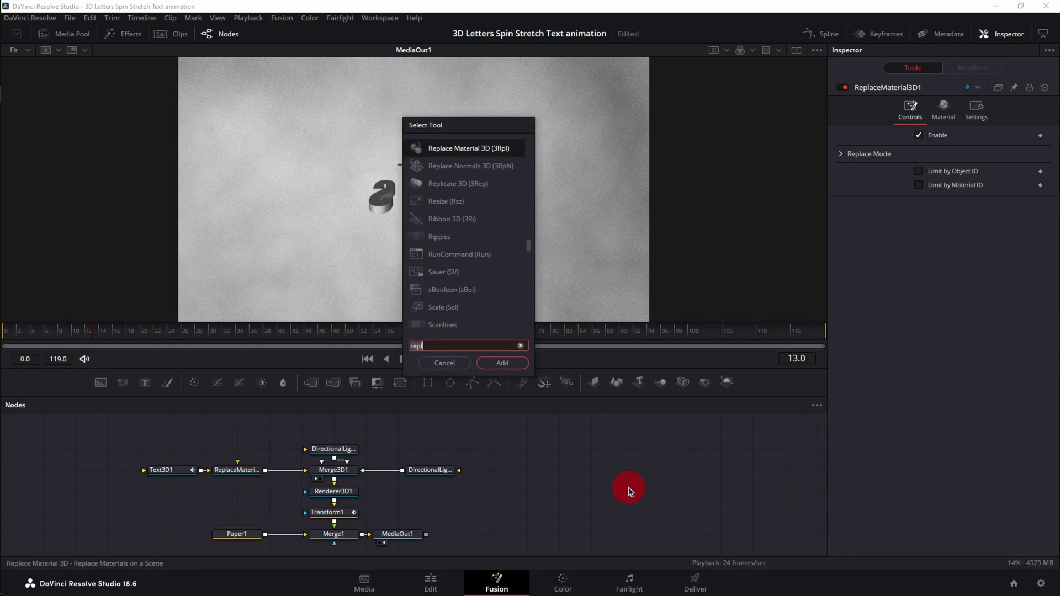
{"action": "type", "text": "blin"}
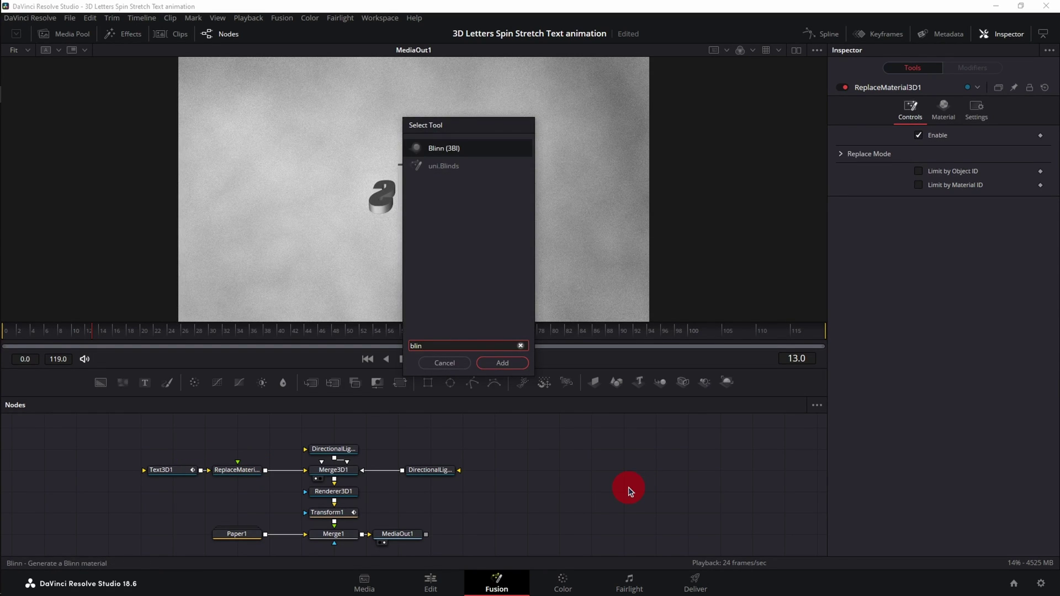
{"action": "key", "text": "Return"}
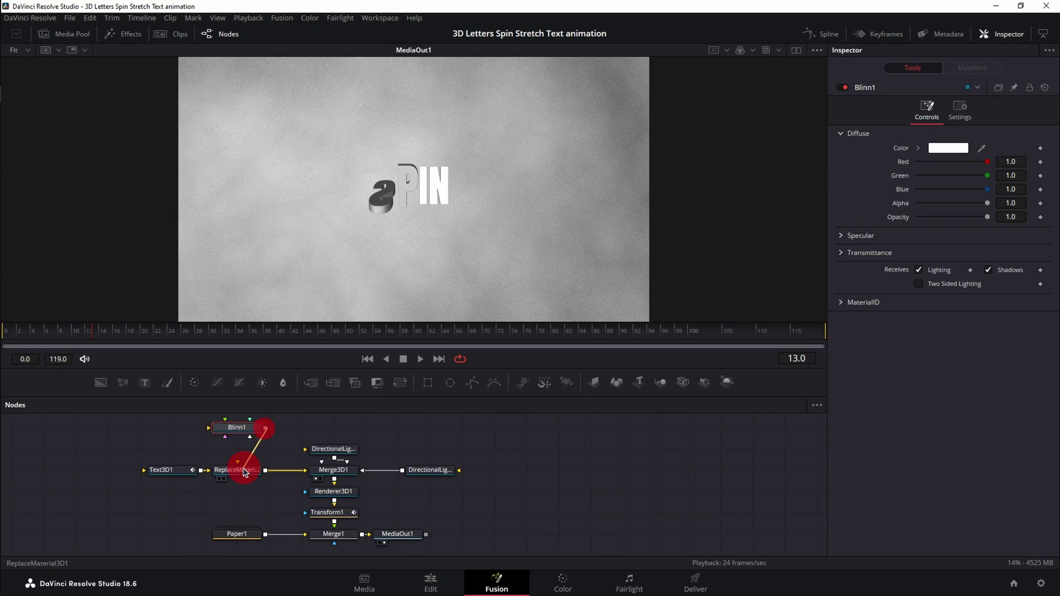
Feed a Paper generator into Blinn1 with saturation 4.11 and adjusted gain, lift and gamma
{"action": "left_click", "coordinate": [123, 33]}
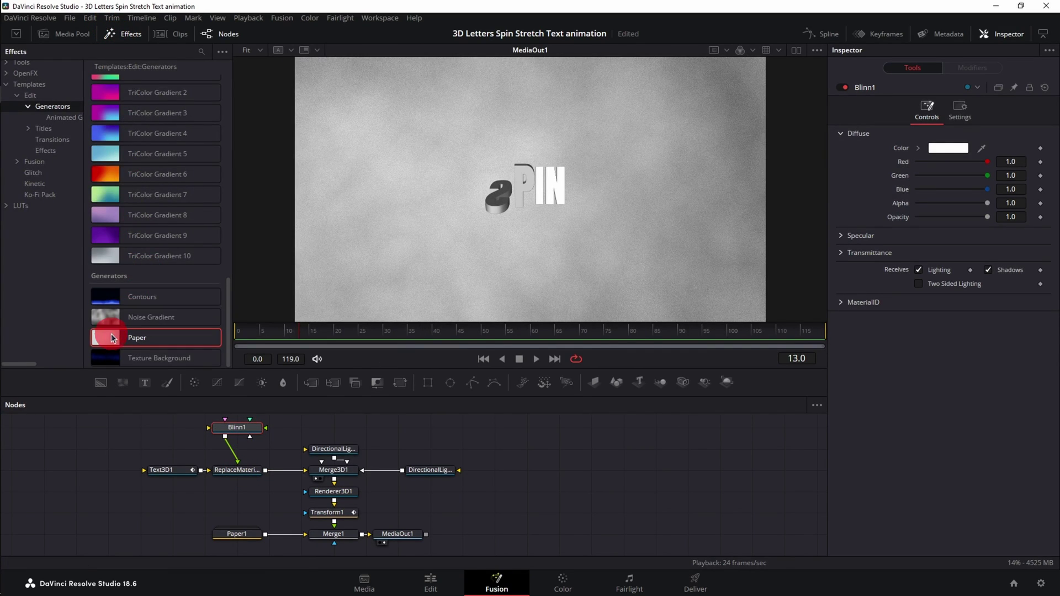
{"action": "left_click_drag", "start_coordinate": [139, 437], "coordinate": [241, 437]}
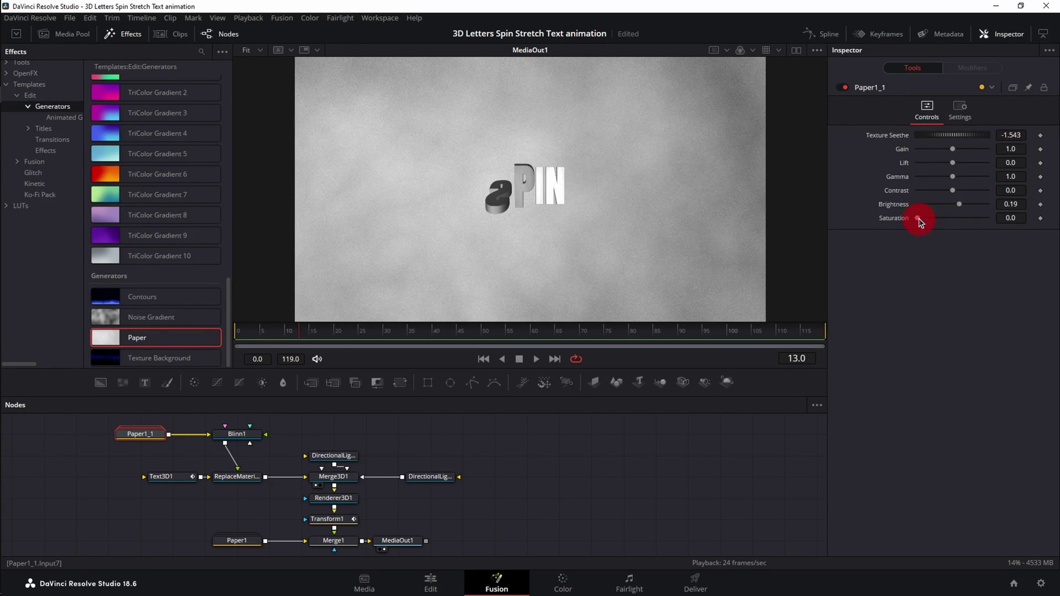
{"action": "mouse_move", "coordinate": [920, 219]}
{"action": "left_mouse_down"}
{"action": "mouse_move", "coordinate": [976, 221]}
{"action": "mouse_move", "coordinate": [948, 205]}
{"action": "mouse_move", "coordinate": [987, 189]}
{"action": "mouse_move", "coordinate": [951, 176]}
{"action": "left_mouse_up"}
{"action": "left_click_drag", "start_coordinate": [953, 150], "coordinate": [959, 163]}
Preview the spinning SPIN animation from the first frame
{"action": "left_click", "coordinate": [482, 359]}
{"action": "left_click", "coordinate": [519, 359]}
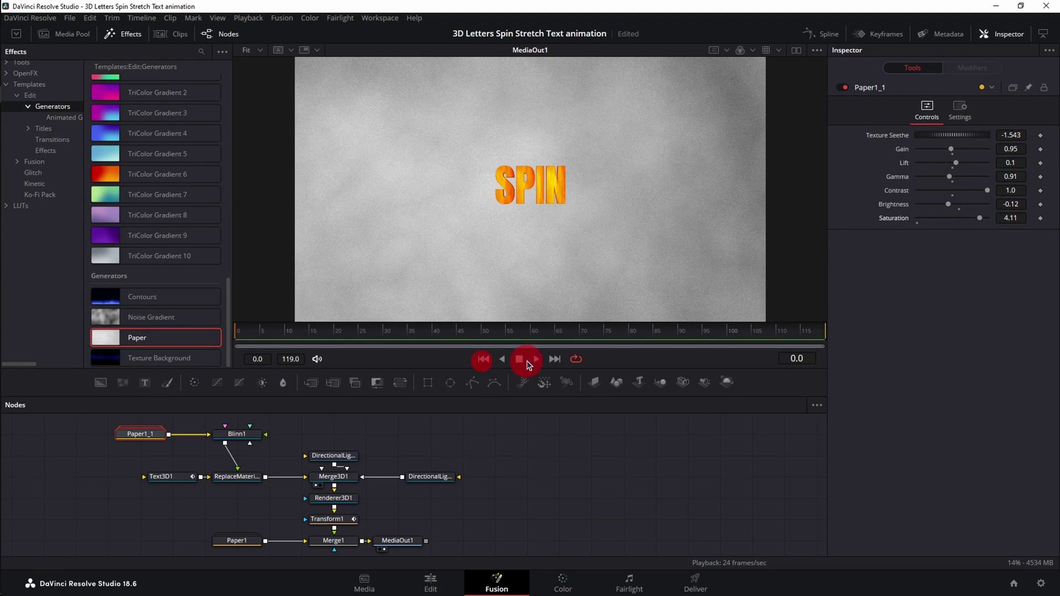
{"action": "left_click", "coordinate": [536, 358]}
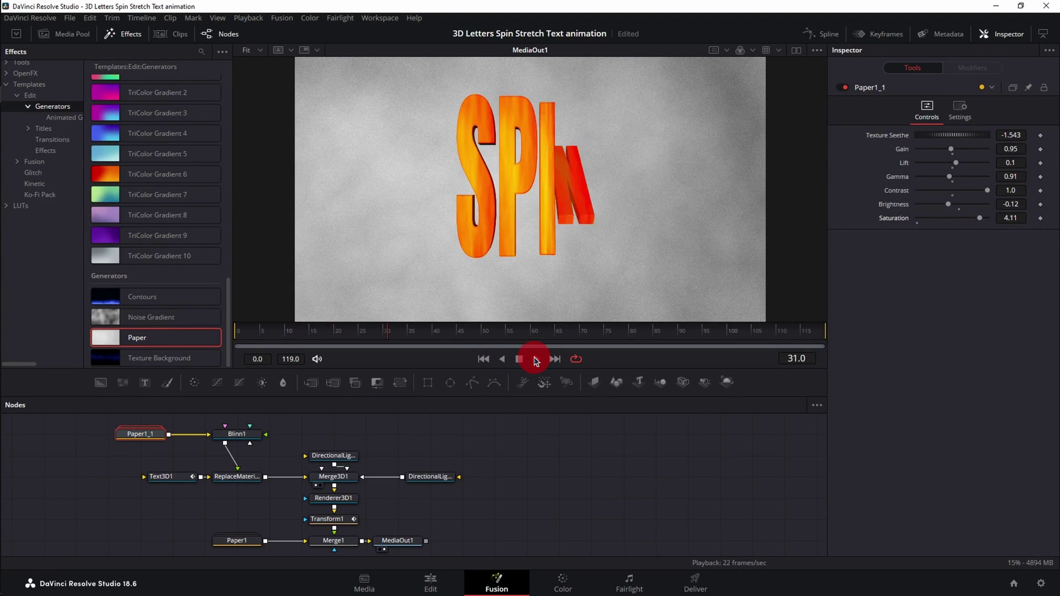
{"action": "left_click", "coordinate": [502, 359]}
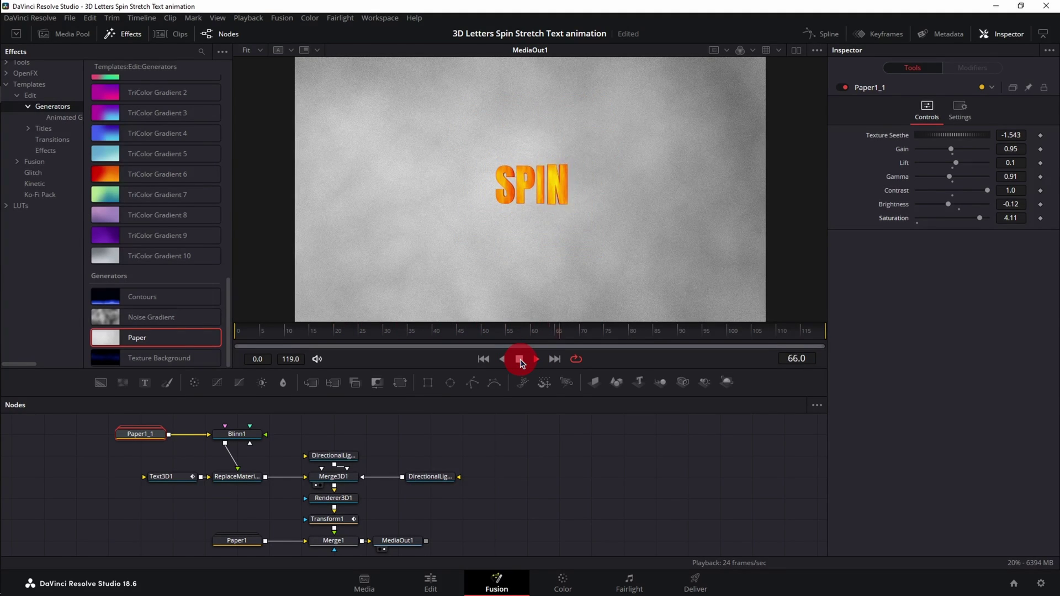
{"action": "left_click", "coordinate": [549, 225]}
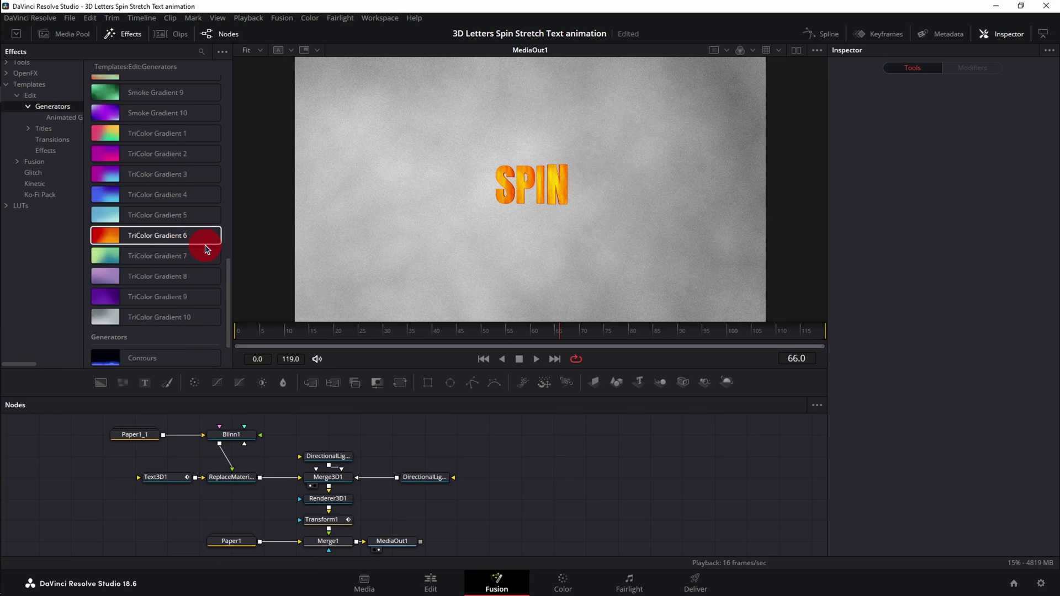
{"action": "scroll", "coordinate": [206, 249], "scroll_direction": "up", "scroll_amount": 5}
Make the magenta Smoke Gradient 5 the new background behind the text
{"action": "left_click", "coordinate": [206, 248]}
{"action": "left_click", "coordinate": [174, 196]}
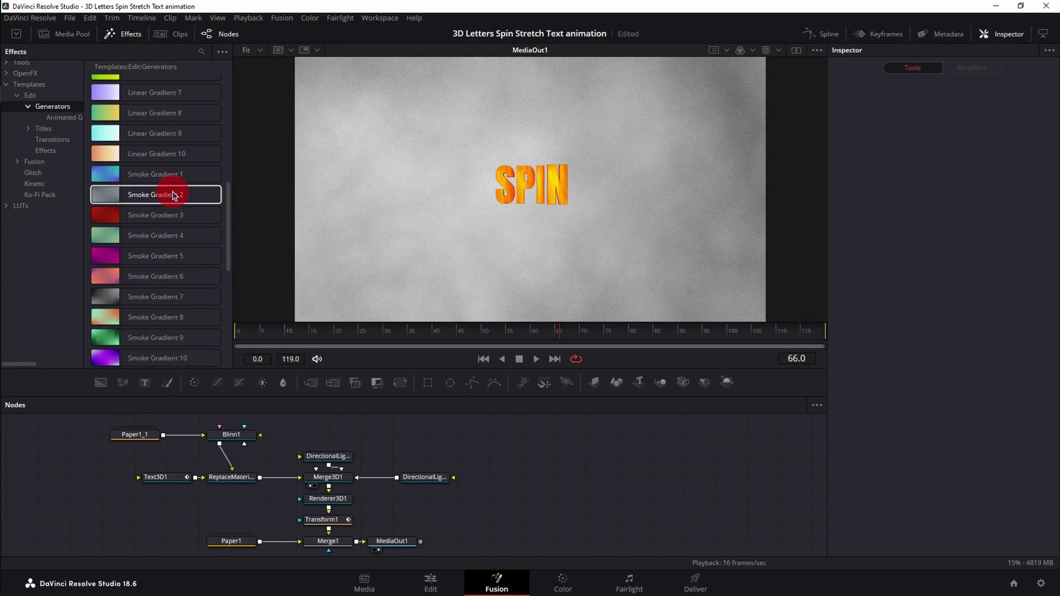
{"action": "mouse_move", "coordinate": [165, 256]}
{"action": "left_mouse_down"}
{"action": "mouse_move", "coordinate": [151, 529]}
{"action": "mouse_move", "coordinate": [300, 541]}
{"action": "left_mouse_up"}
{"action": "scroll", "coordinate": [176, 275], "scroll_direction": "down", "scroll_amount": 5}
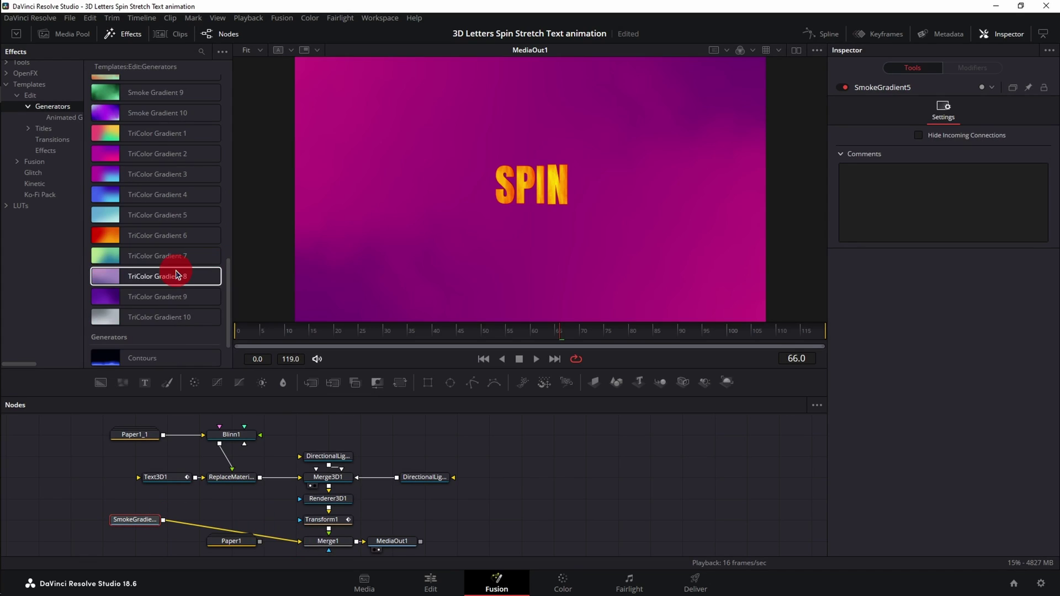
Texture the letters with TriColor Gradient 7 and preview the animation from the start
{"action": "mouse_move", "coordinate": [158, 257]}
{"action": "left_mouse_down"}
{"action": "mouse_move", "coordinate": [75, 455]}
{"action": "mouse_move", "coordinate": [205, 435]}
{"action": "left_mouse_up"}
{"action": "left_click", "coordinate": [485, 359]}
{"action": "left_click", "coordinate": [535, 358]}
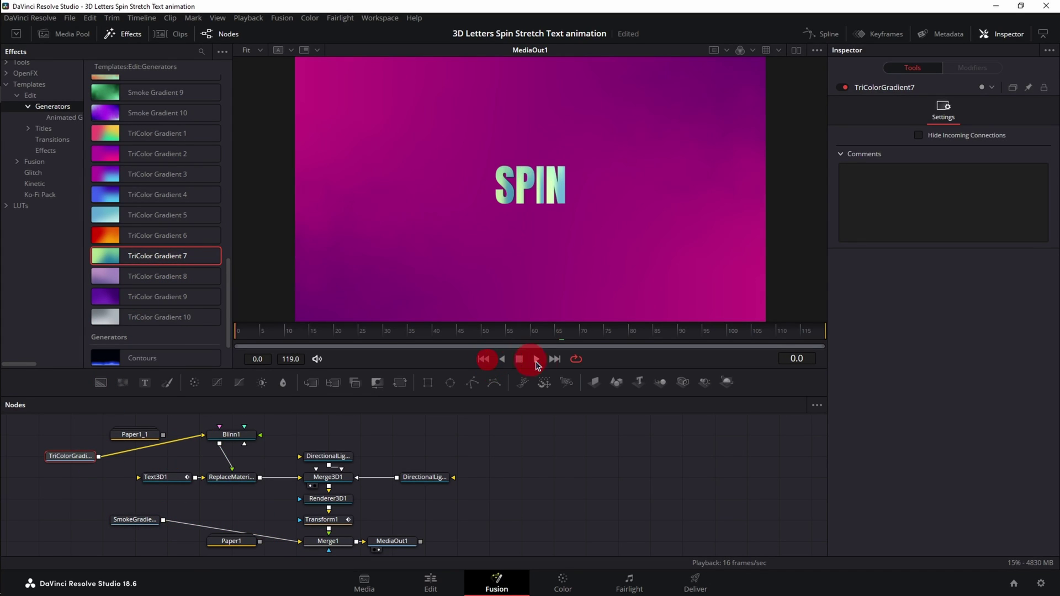